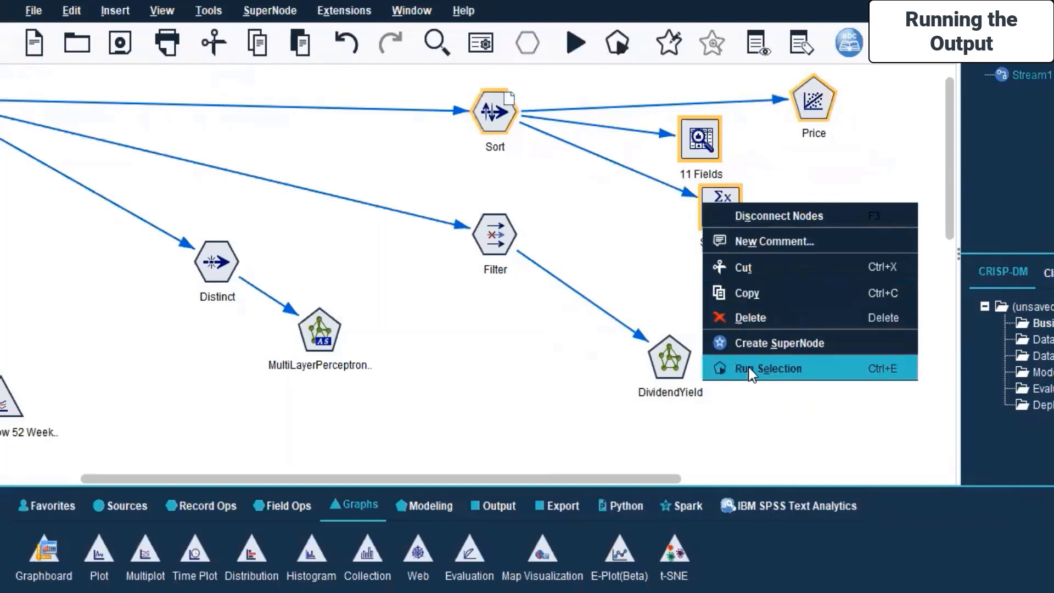
Run the selected Price plot, 11 Fields audit and Statistics nodes, then set the Statistics output aside.
click(748, 366)
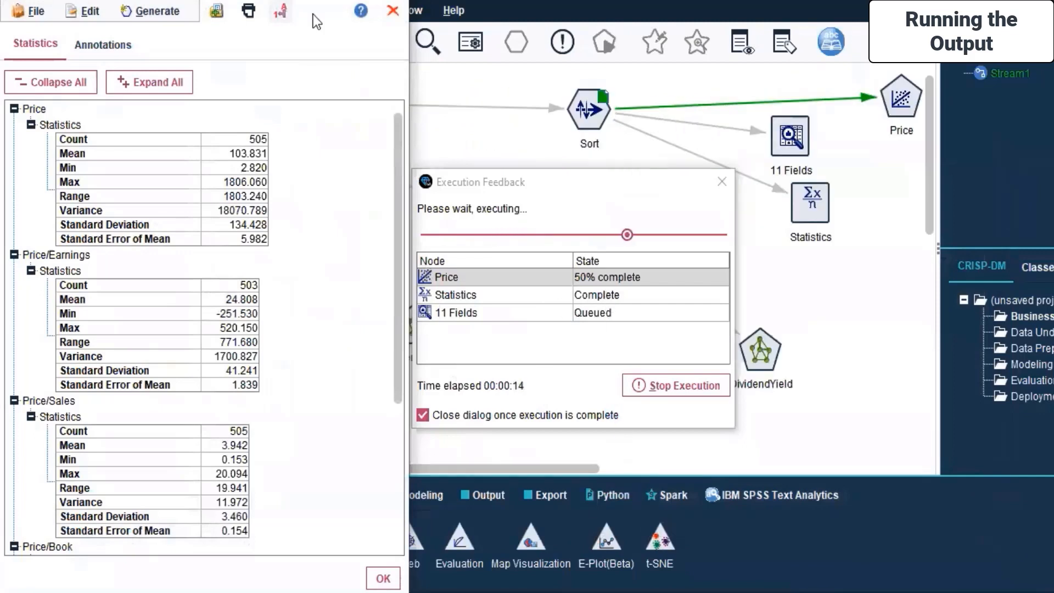
click(332, 1)
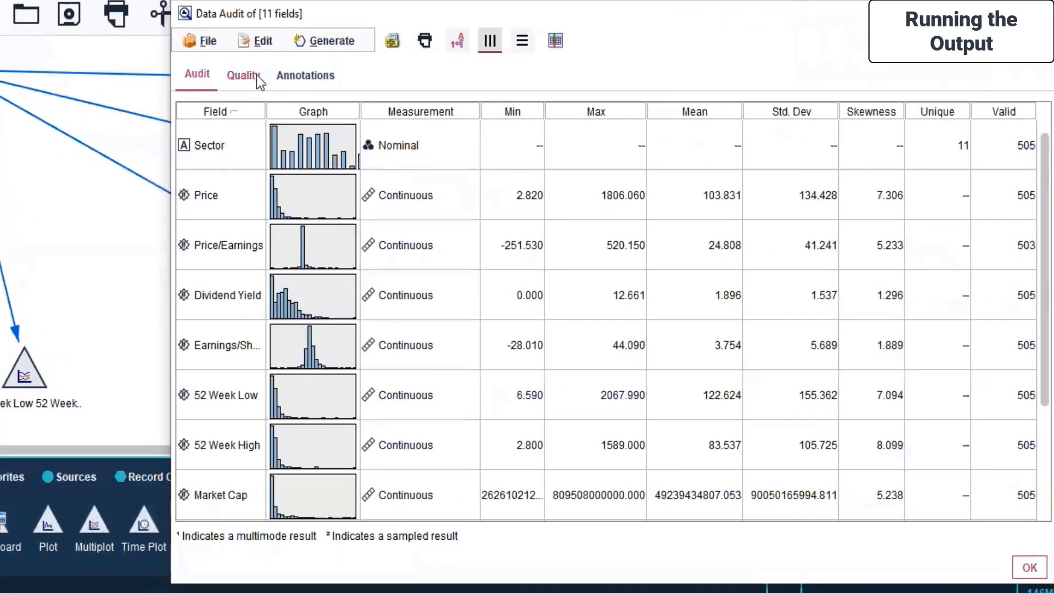
On the audit's Quality tab, check completeness for Price/Book (98.416) and Price/Earnings (99.604).
click(255, 74)
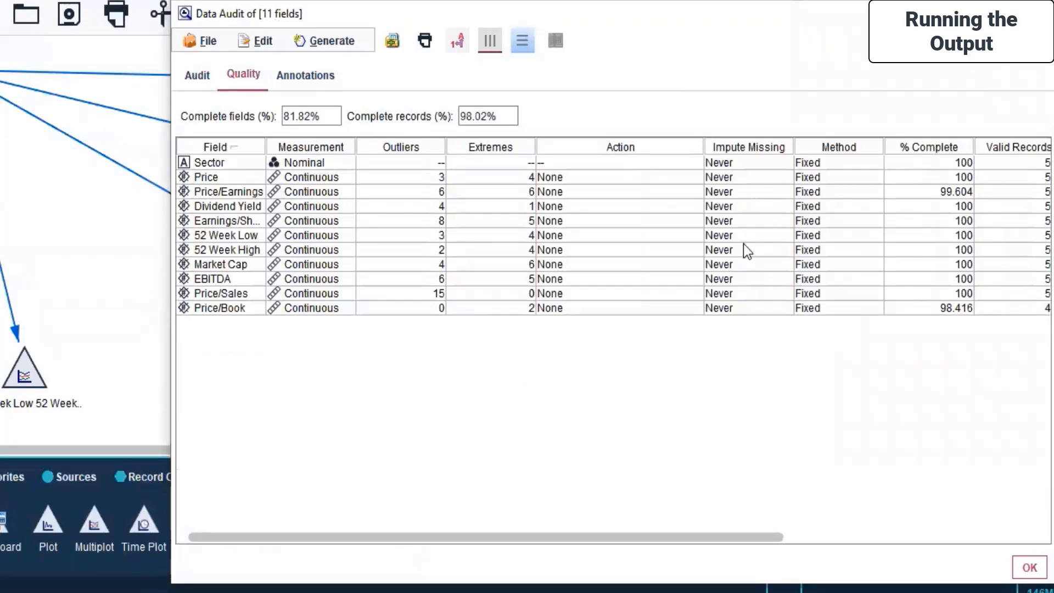
click(960, 311)
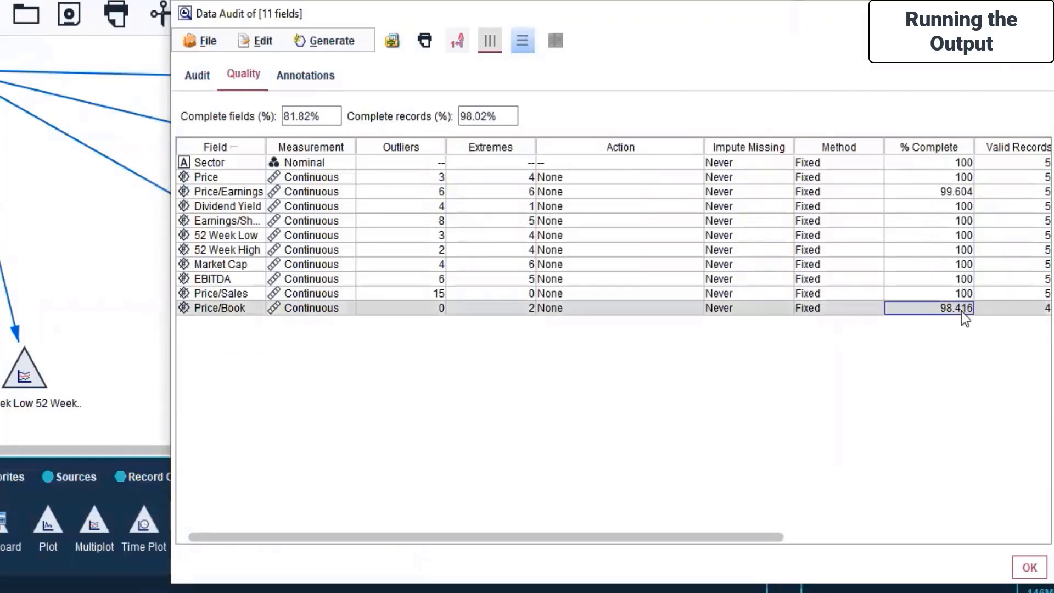
click(942, 194)
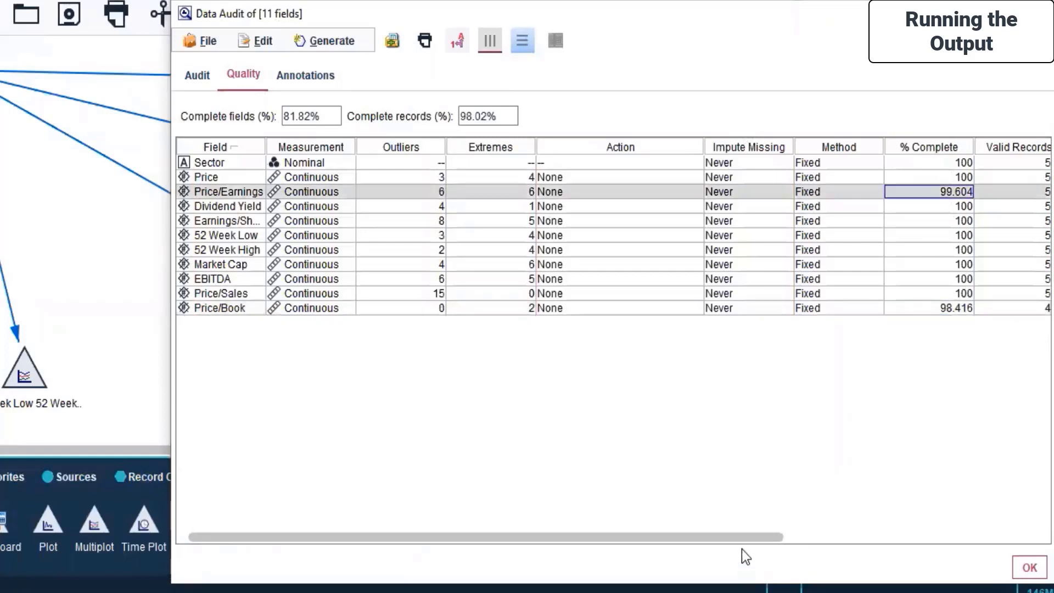
Check the valid records for Price/Book (497) and Price/Earnings (503), then close the audit output.
click(975, 537)
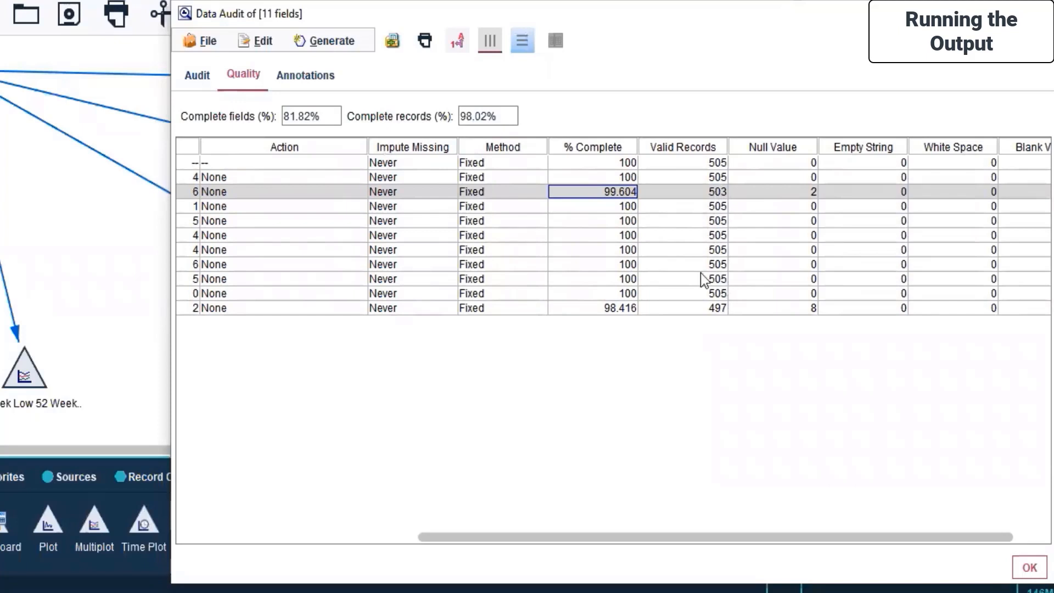
click(724, 308)
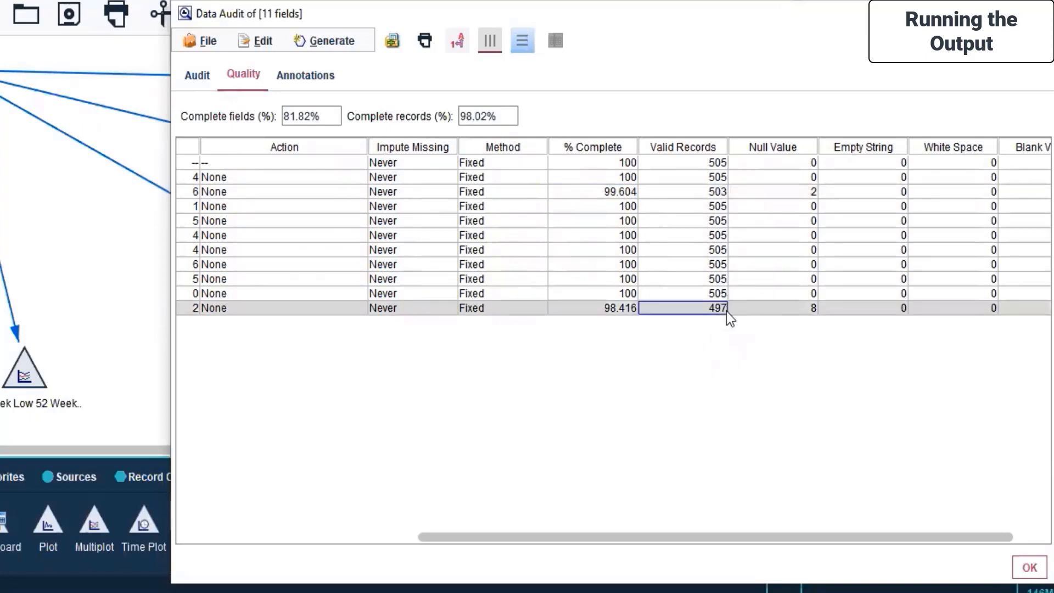
click(718, 191)
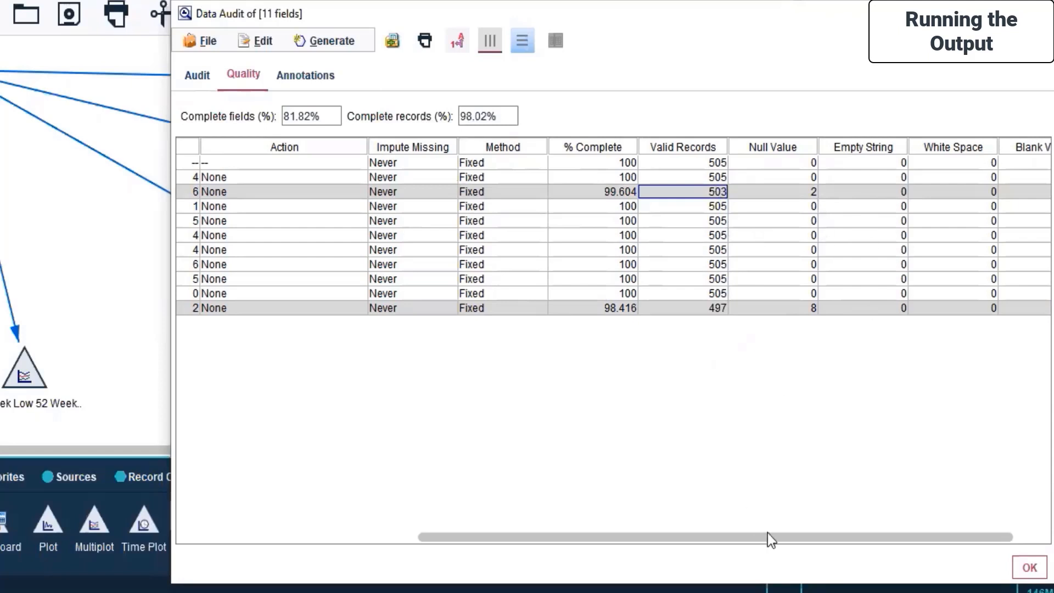
drag(785, 544, 911, 543)
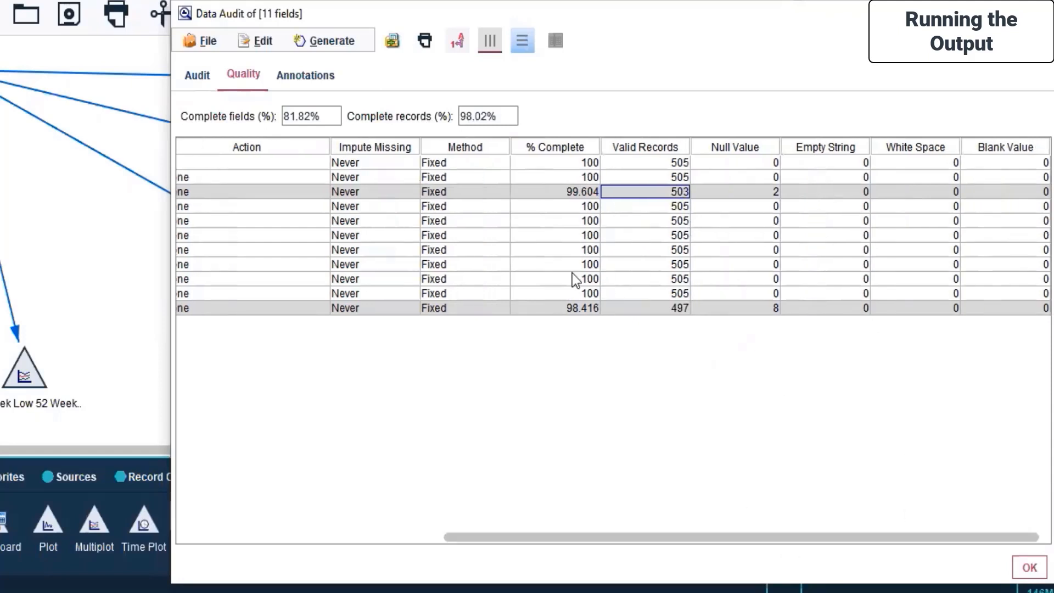
drag(801, 540, 475, 537)
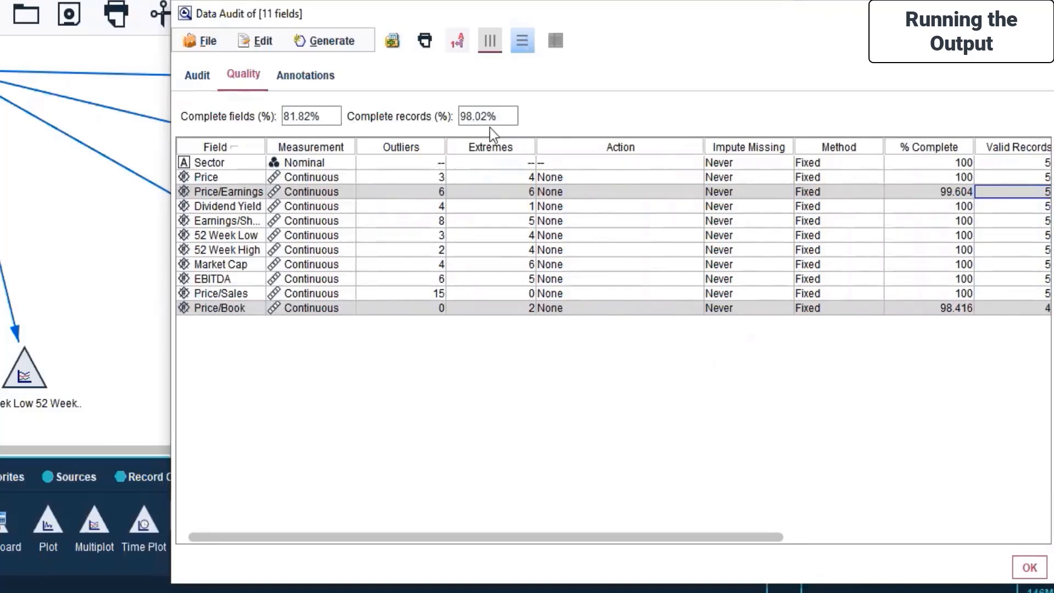
click(1028, 566)
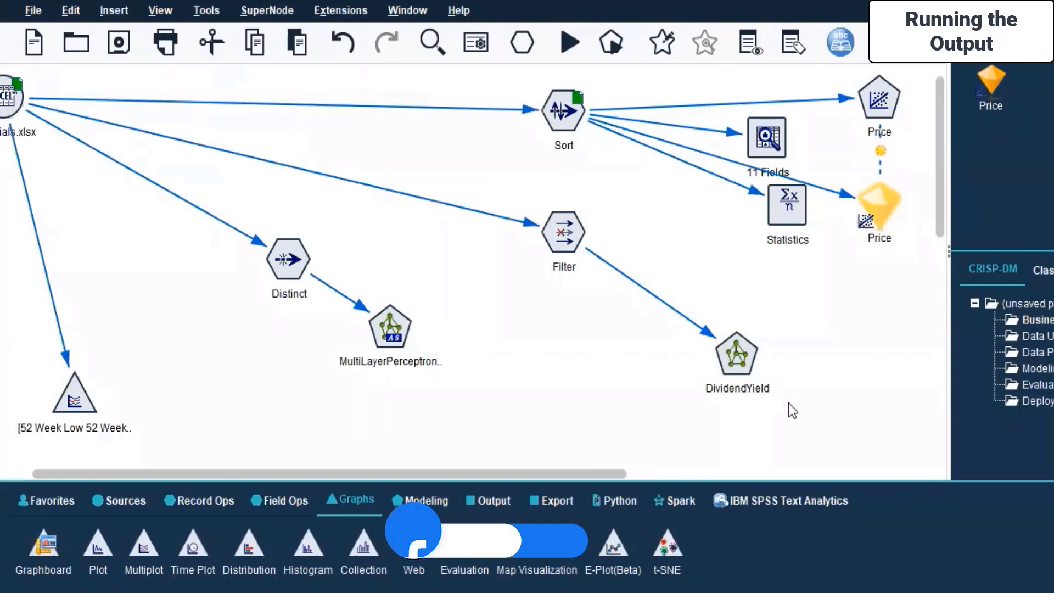
Restore and maximize the Statistics output, then select its Pearson Correlations table.
mouse_move(603, 592)
click(713, 533)
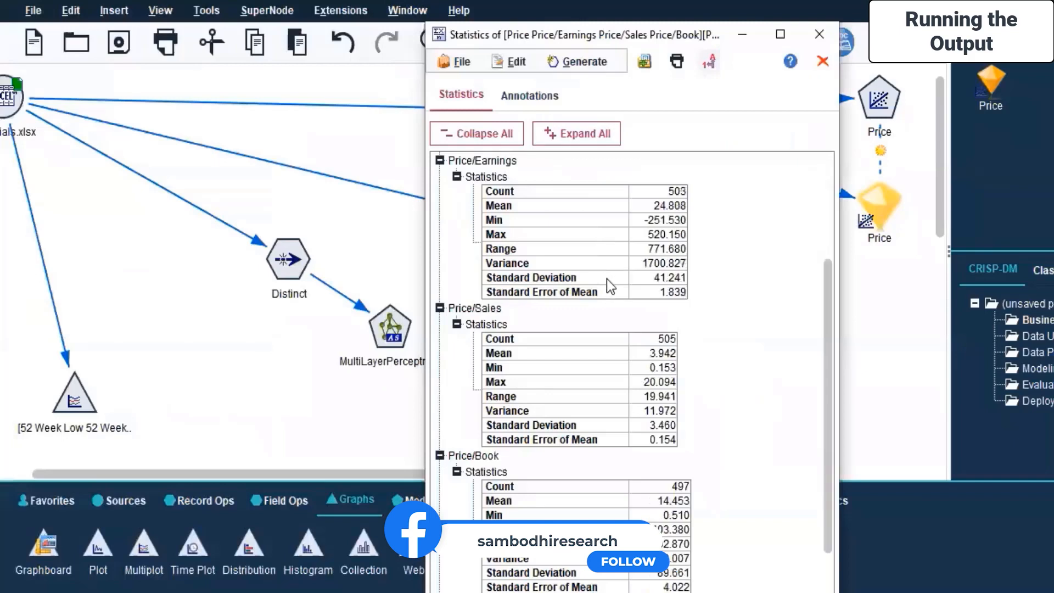
scroll(607, 279, down, 3)
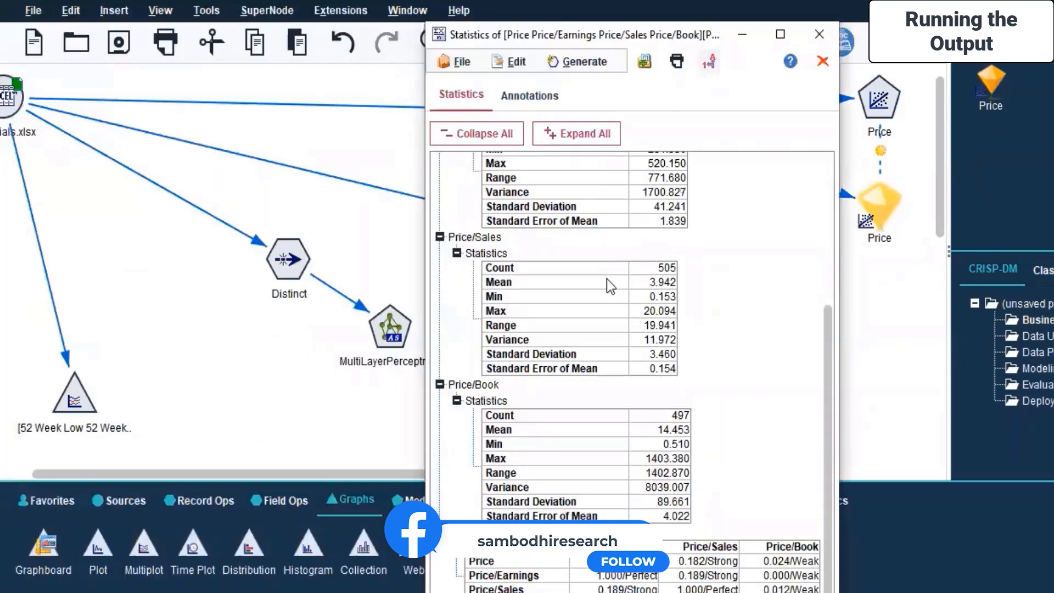
click(779, 35)
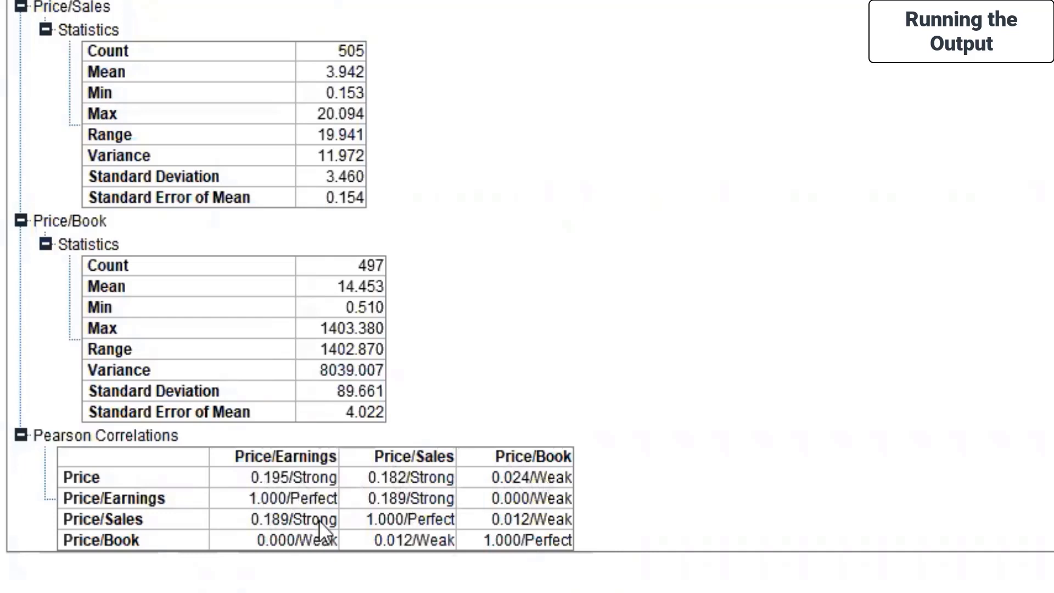
click(302, 476)
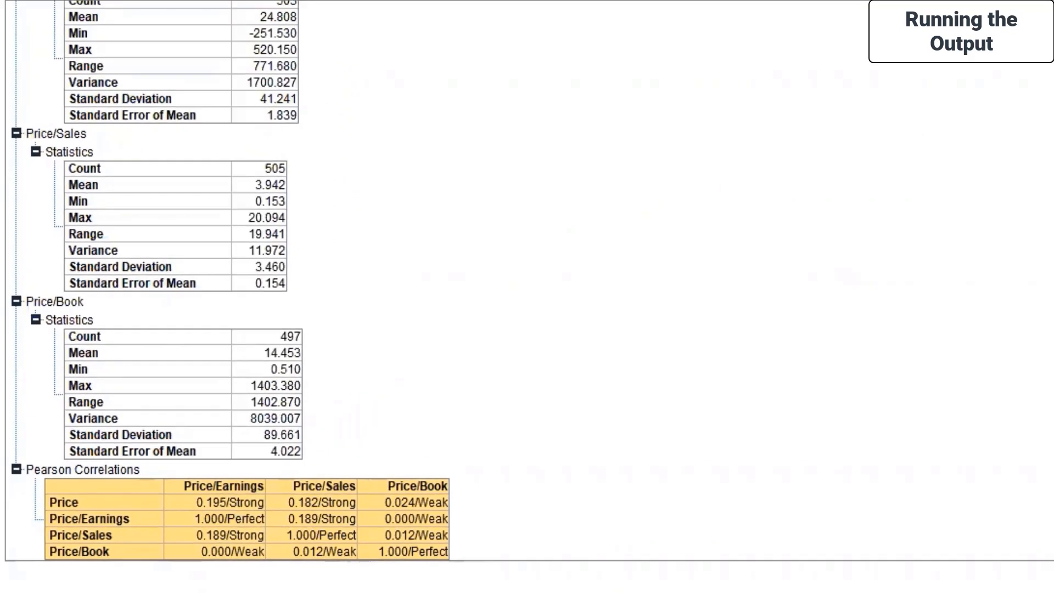
click(34, 12)
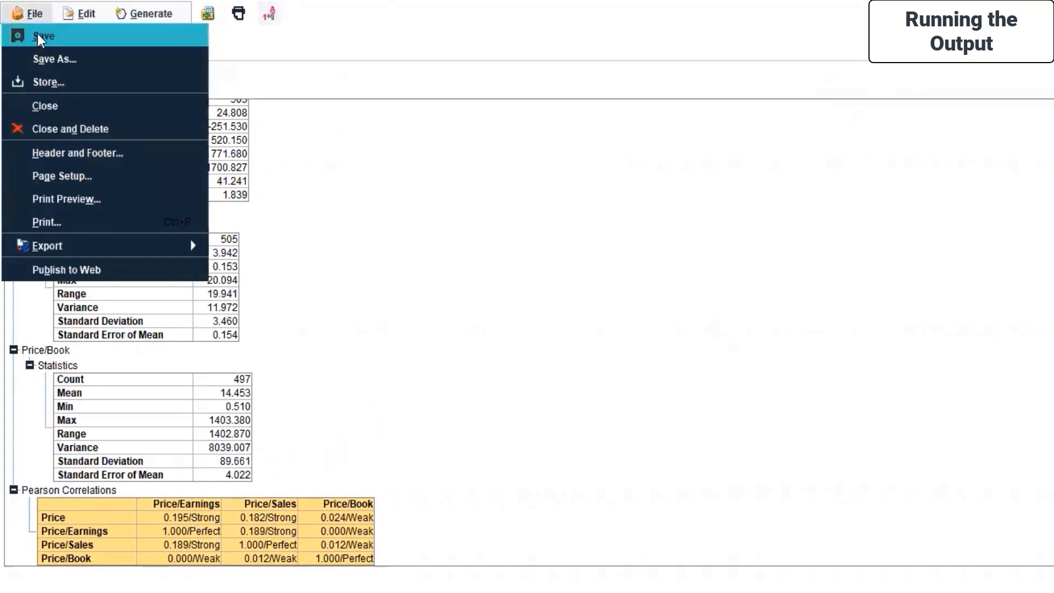
Save the Statistics output under its default name, then reopen and save Data Audit of [11 fields].
click(35, 37)
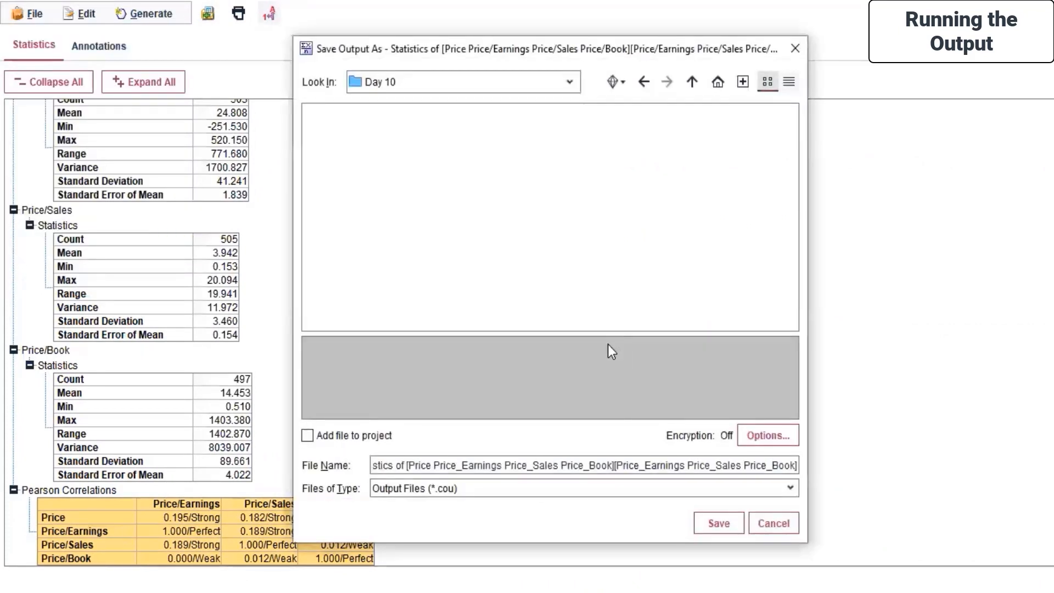
click(713, 522)
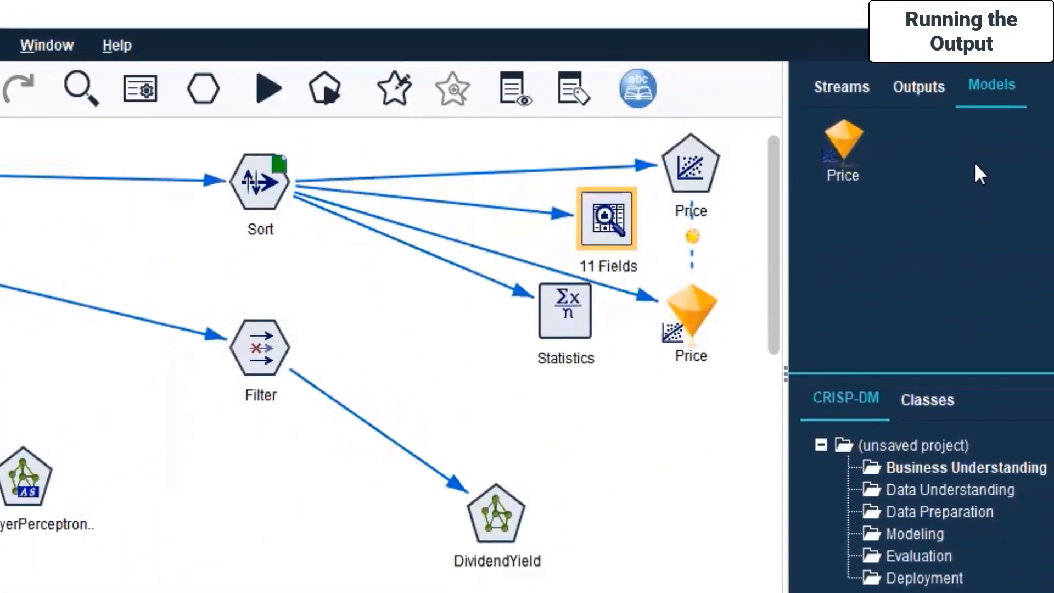
click(926, 90)
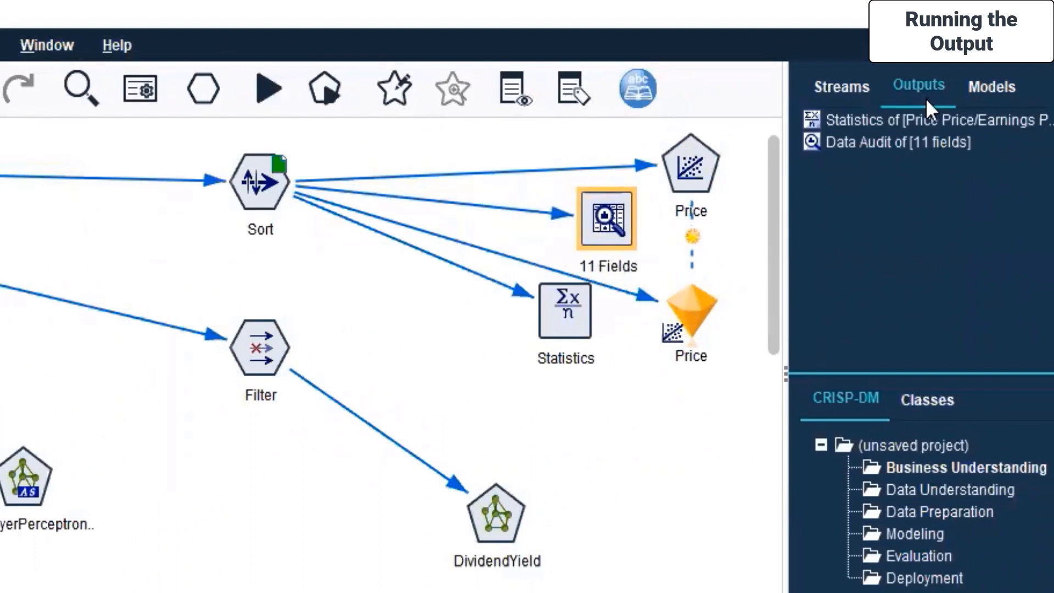
double_click(902, 140)
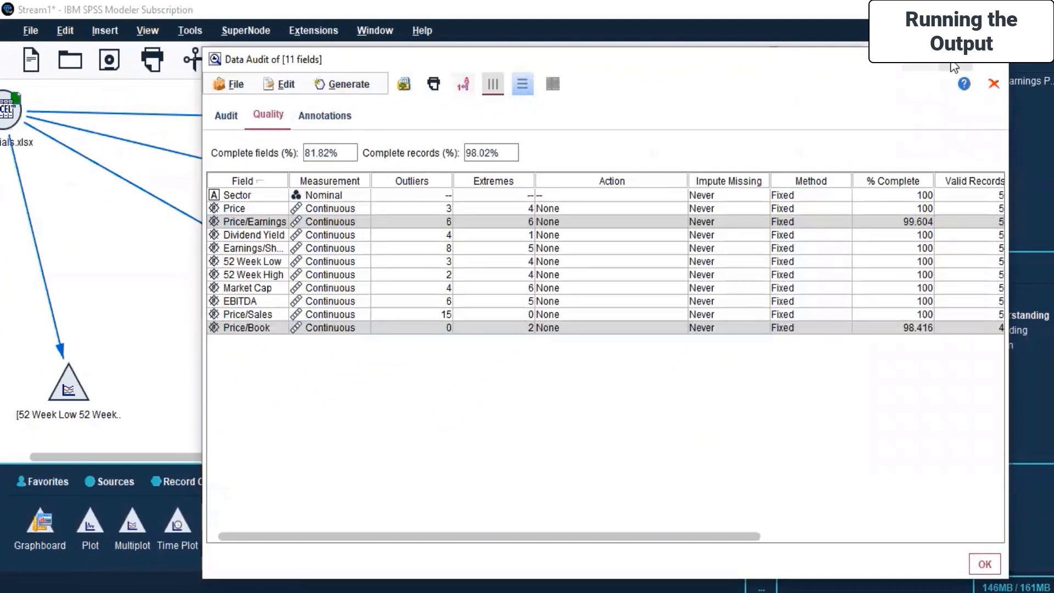
click(954, 61)
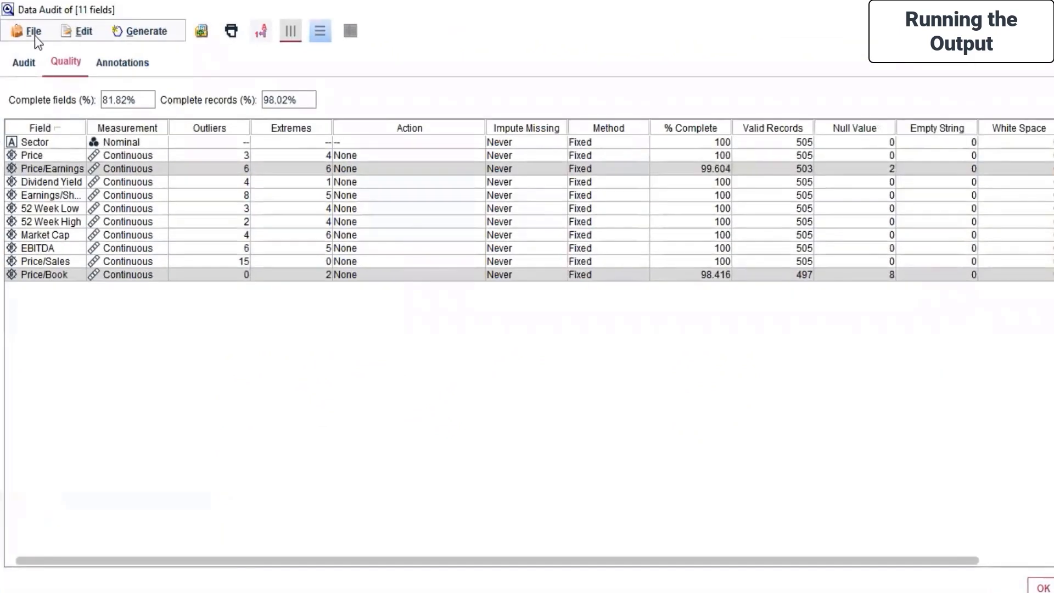
click(35, 34)
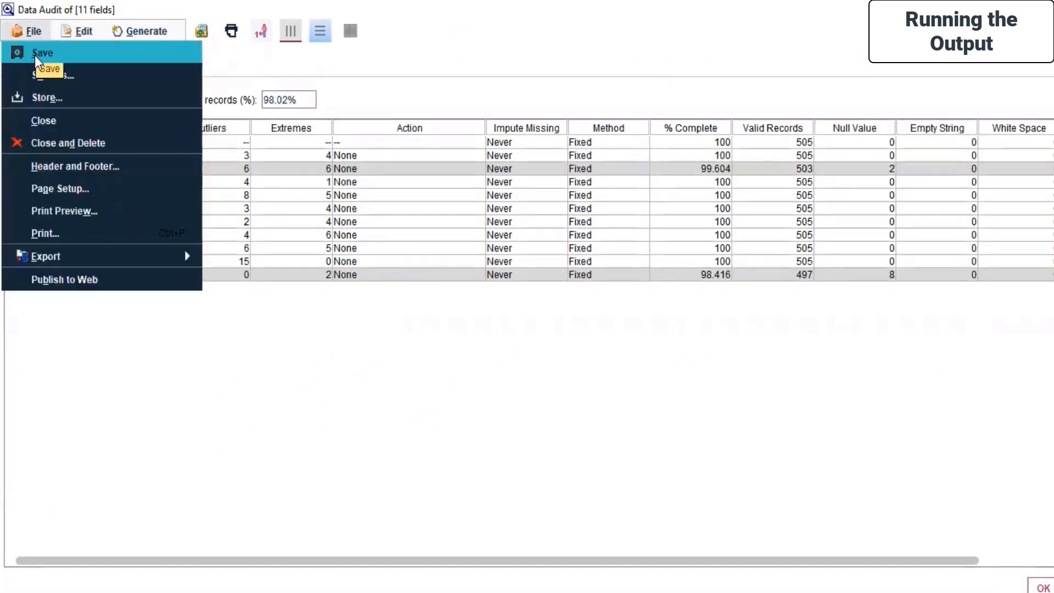
click(35, 53)
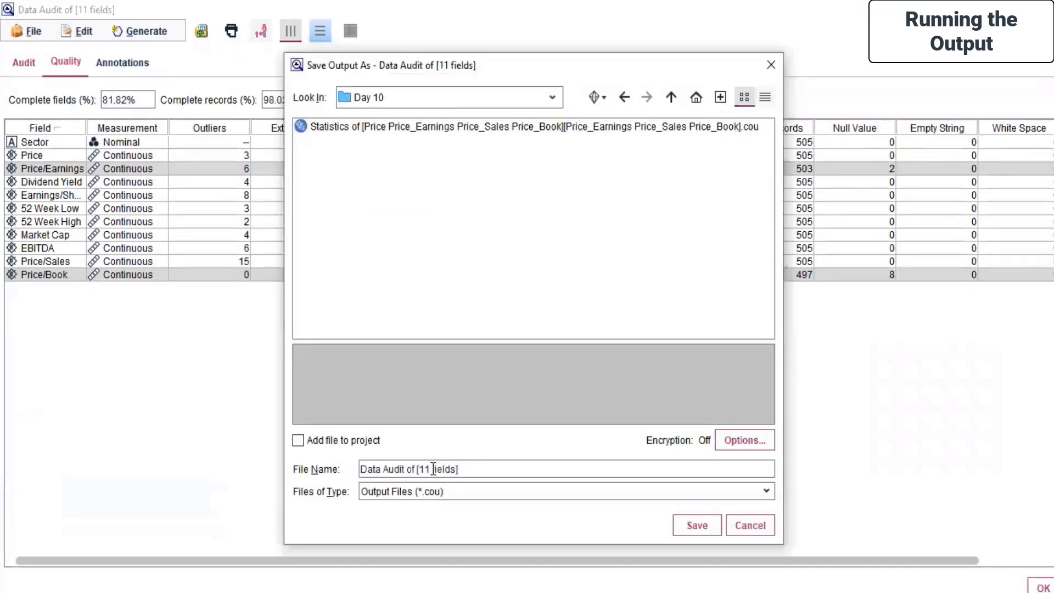
click(697, 523)
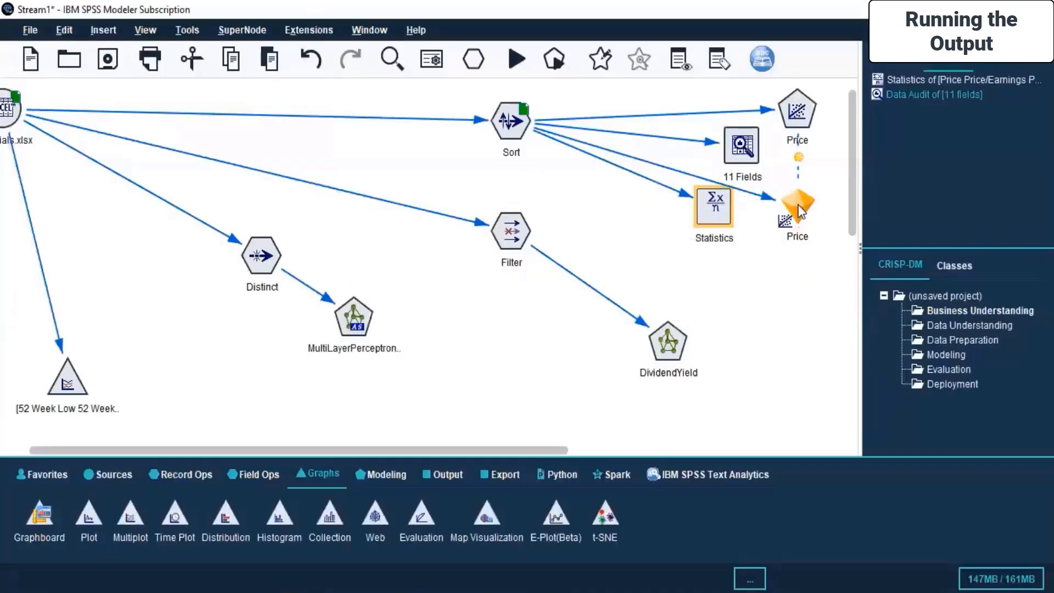
Open the Price model nugget, inspect predictor importance, and show its Summary regression equation.
double_click(800, 212)
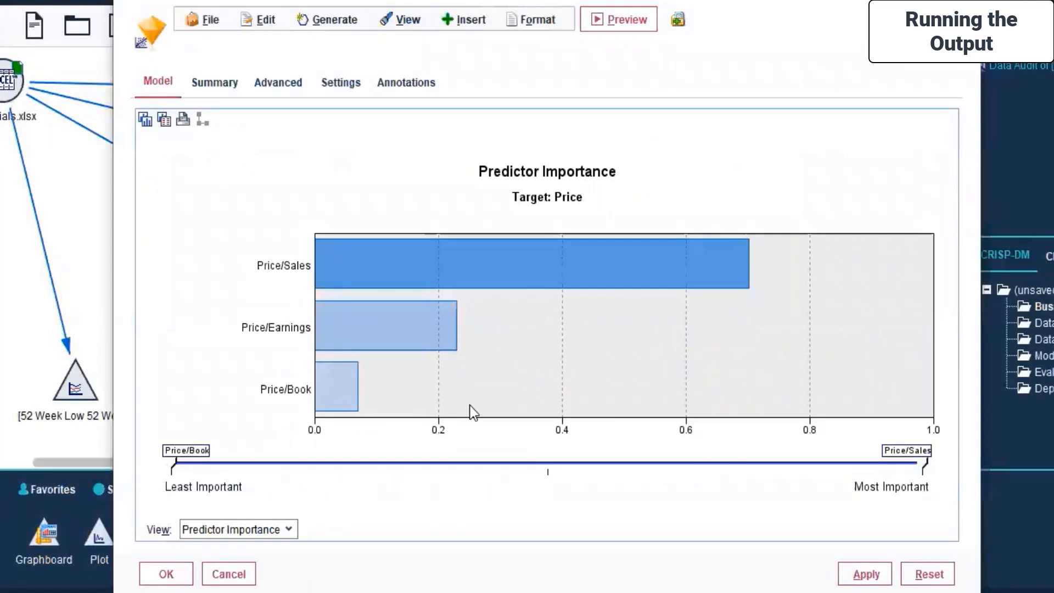
mouse_move(467, 275)
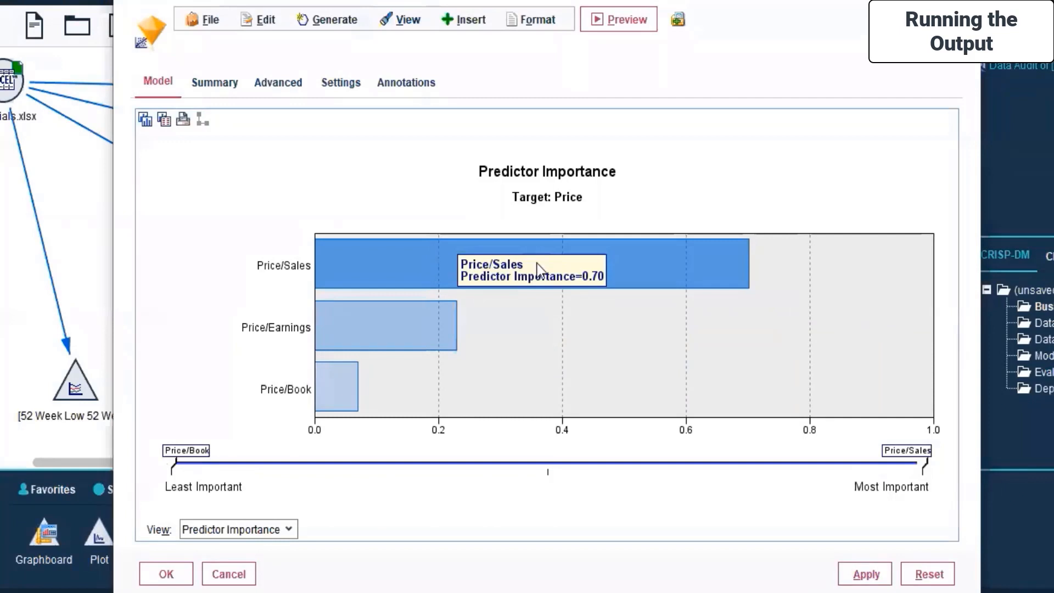
mouse_move(408, 323)
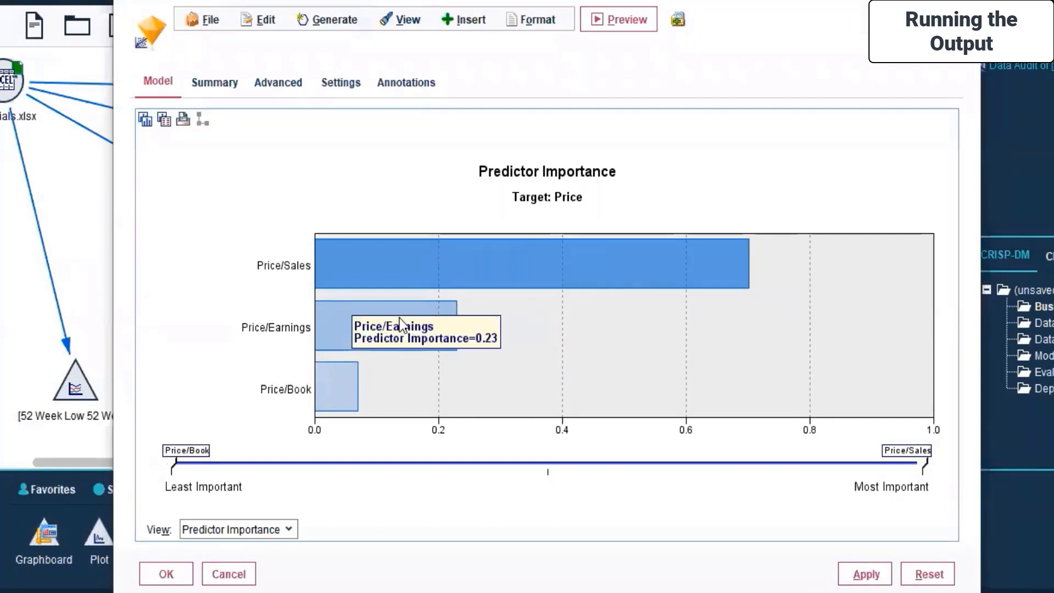
mouse_move(339, 378)
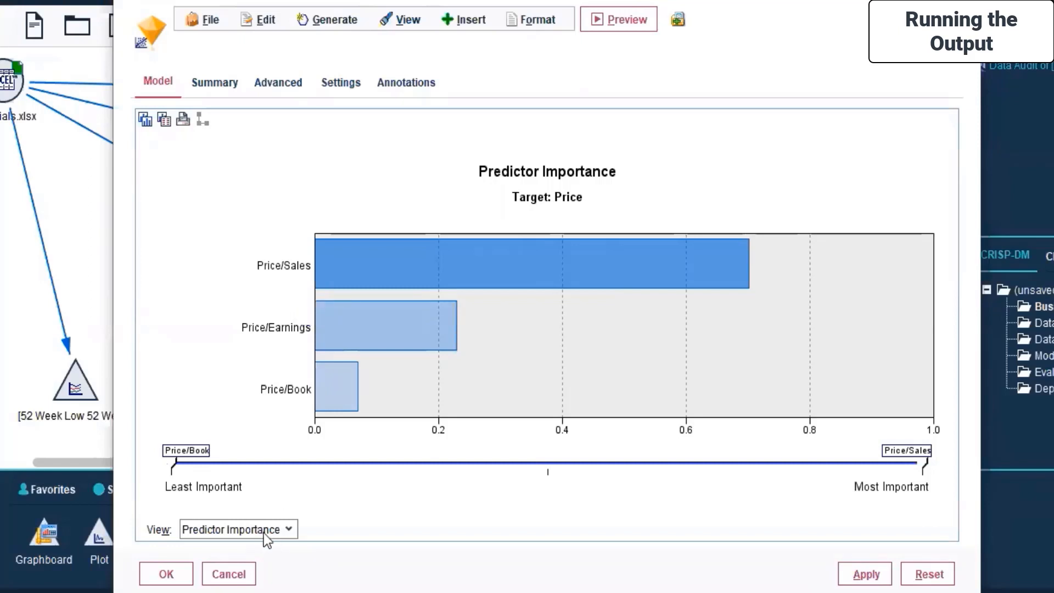
click(214, 83)
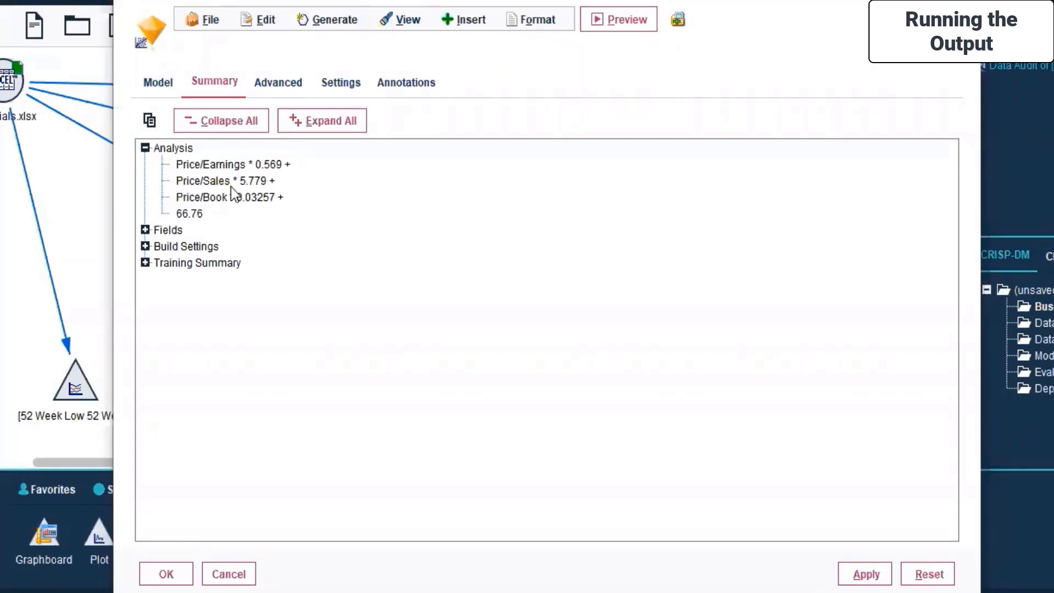
Show the Price model's Advanced regression tables (R Square .062, ANOVA F 10.739).
click(261, 85)
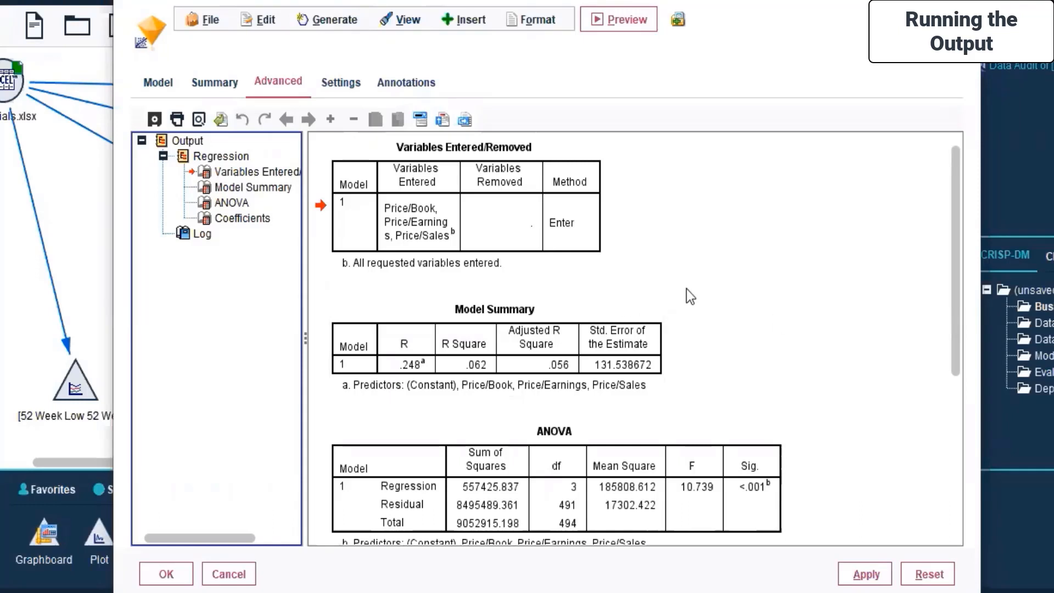
Browse the regression tables, glance at the Settings and Annotations tabs, then scroll back up to Variables Entered/Removed.
scroll(685, 291, down, 5)
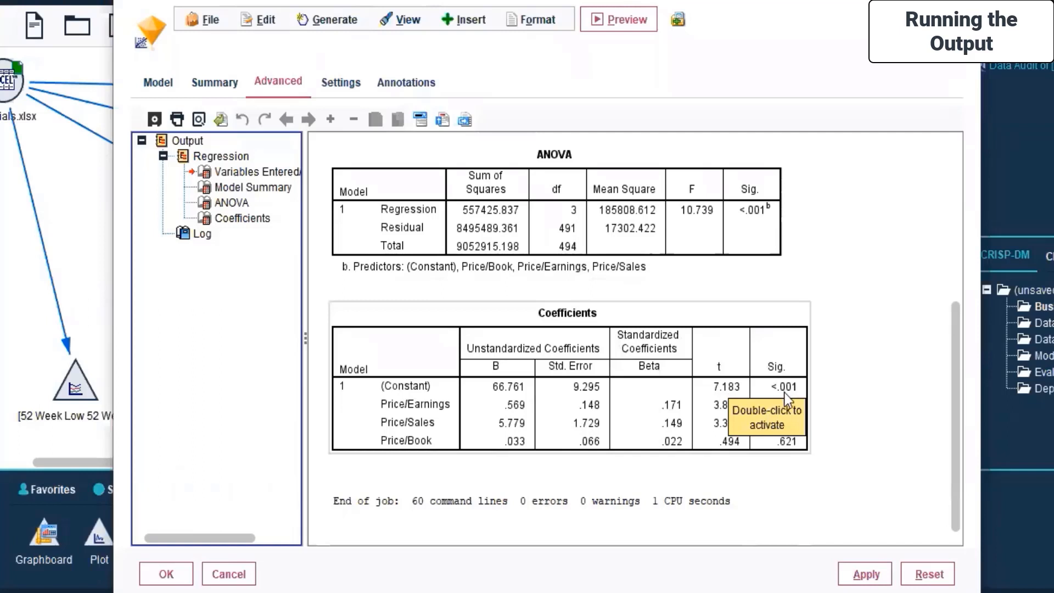
click(482, 419)
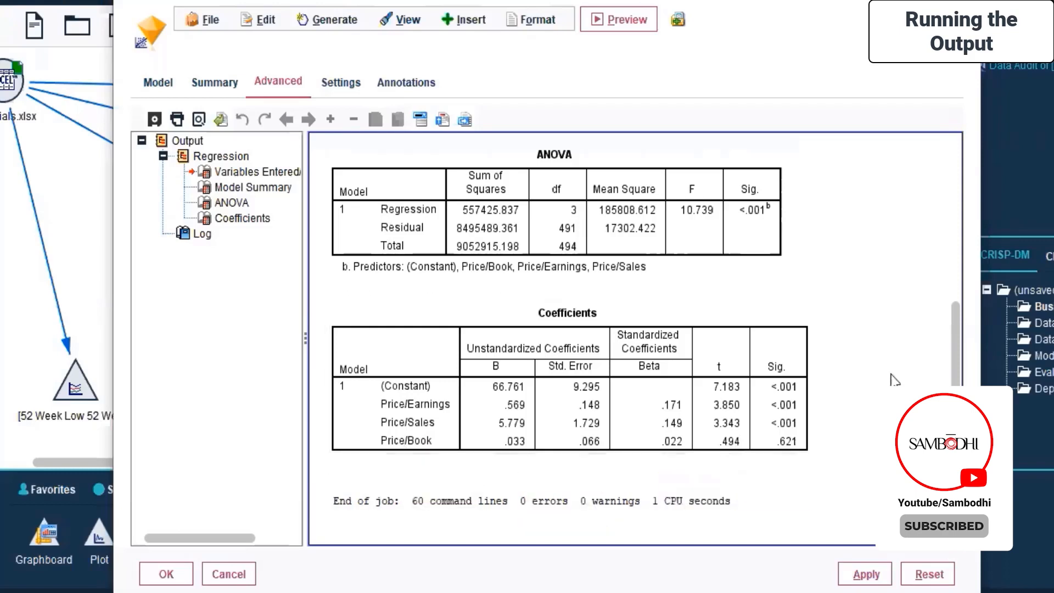
click(330, 82)
click(392, 83)
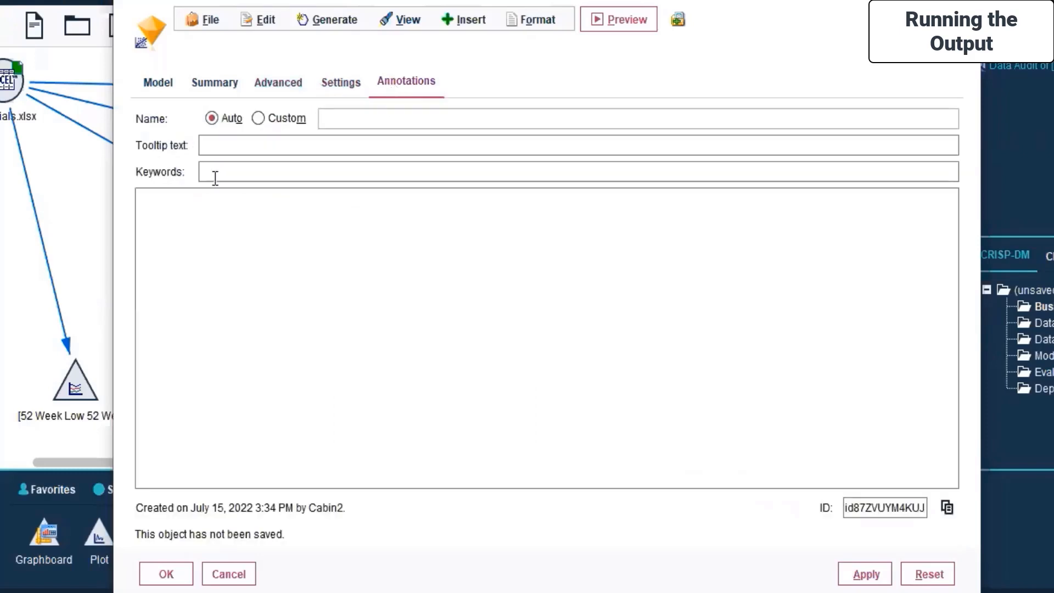
click(277, 87)
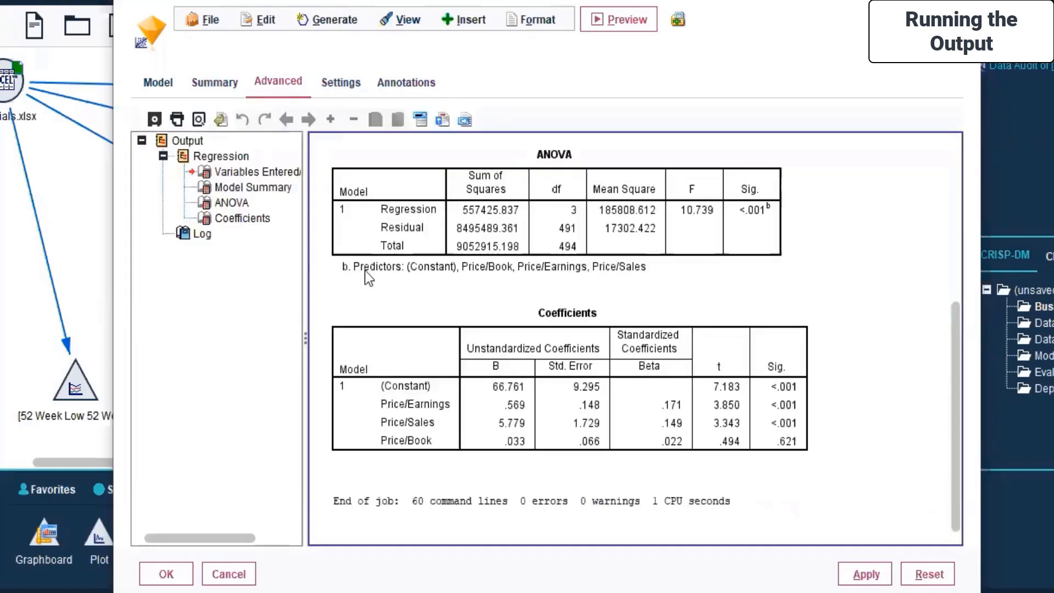
scroll(532, 216, up, 3)
scroll(505, 235, up, 2)
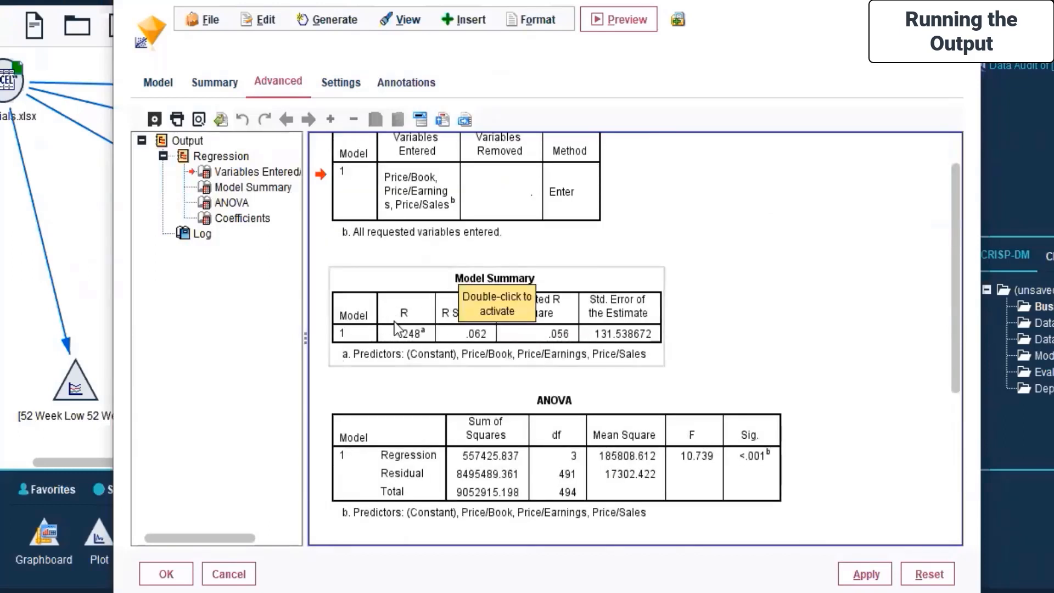
scroll(395, 322, up, 1)
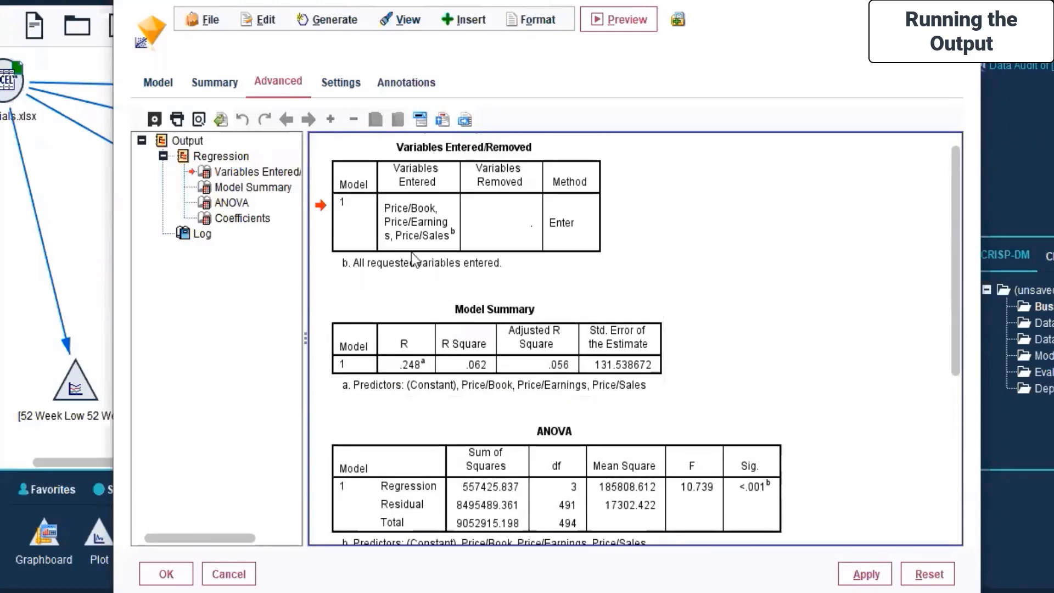
click(203, 19)
Save the Price model node as a Price node file and close the model window.
click(249, 43)
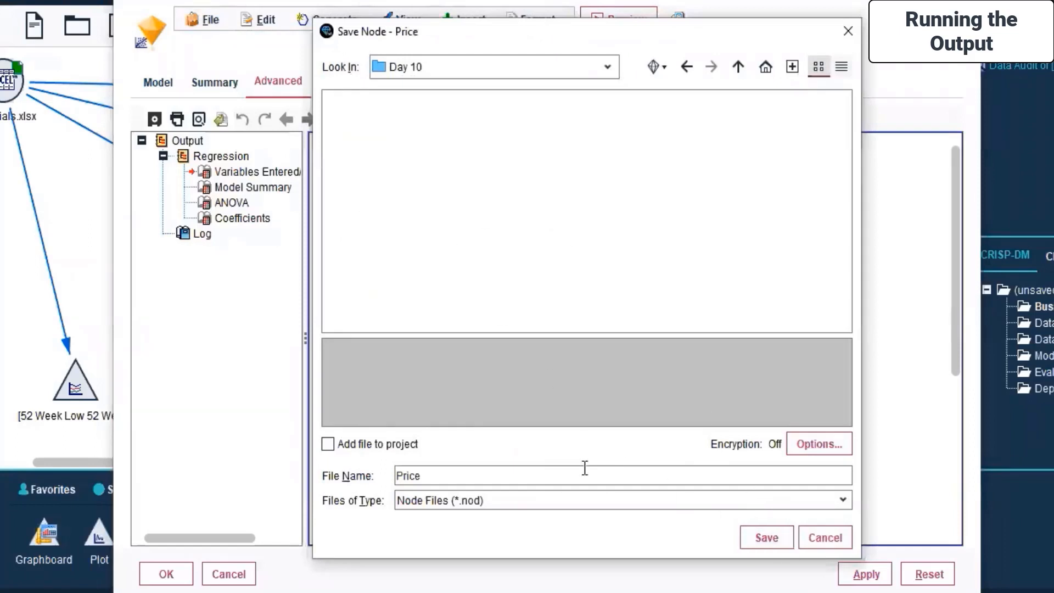
click(762, 539)
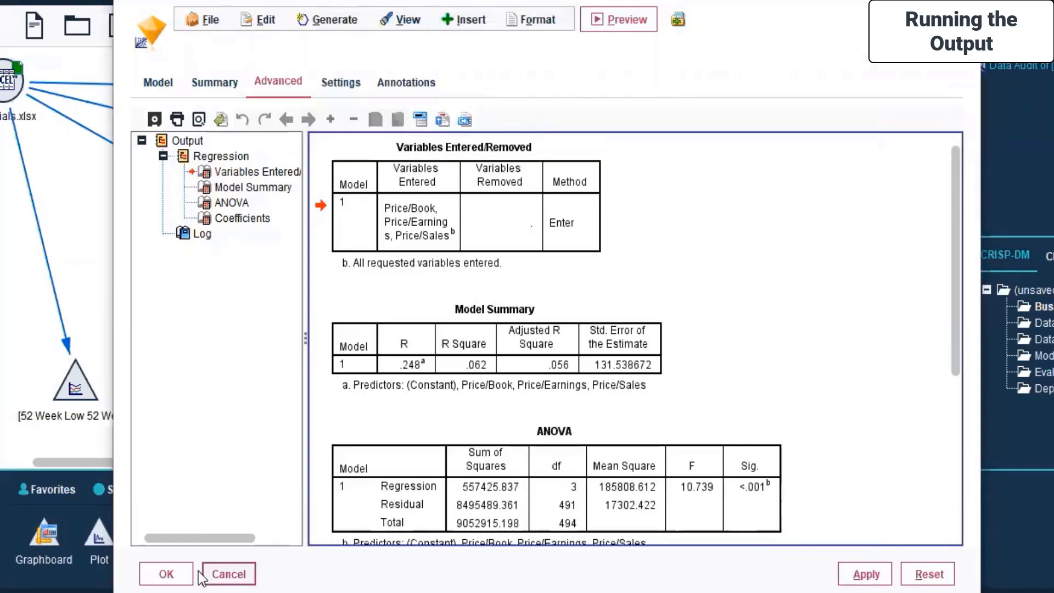
click(166, 573)
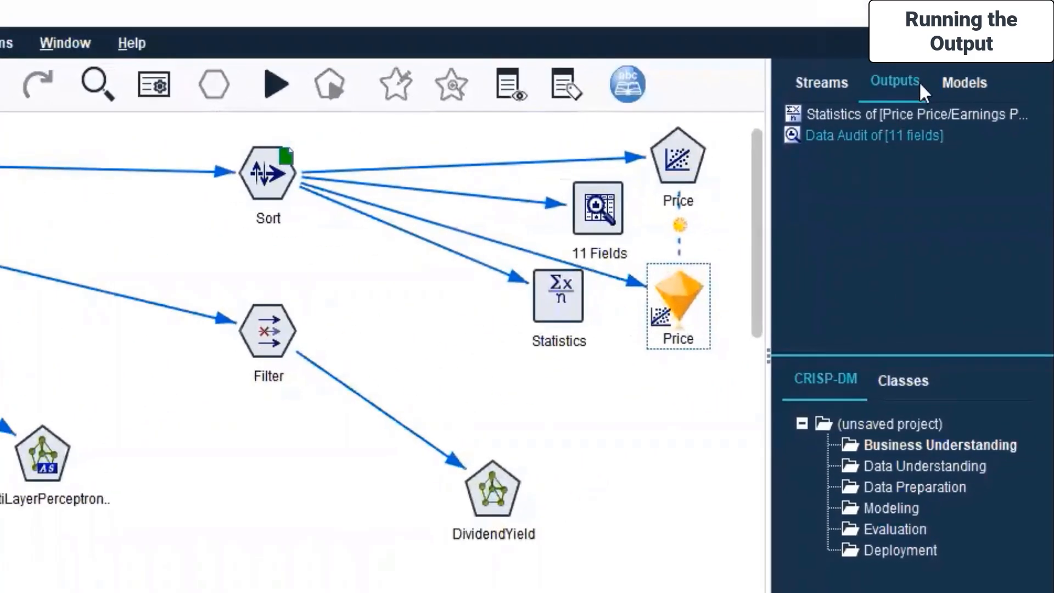
Save Stream1 under the name Financials project in the Day 10 folder.
click(942, 80)
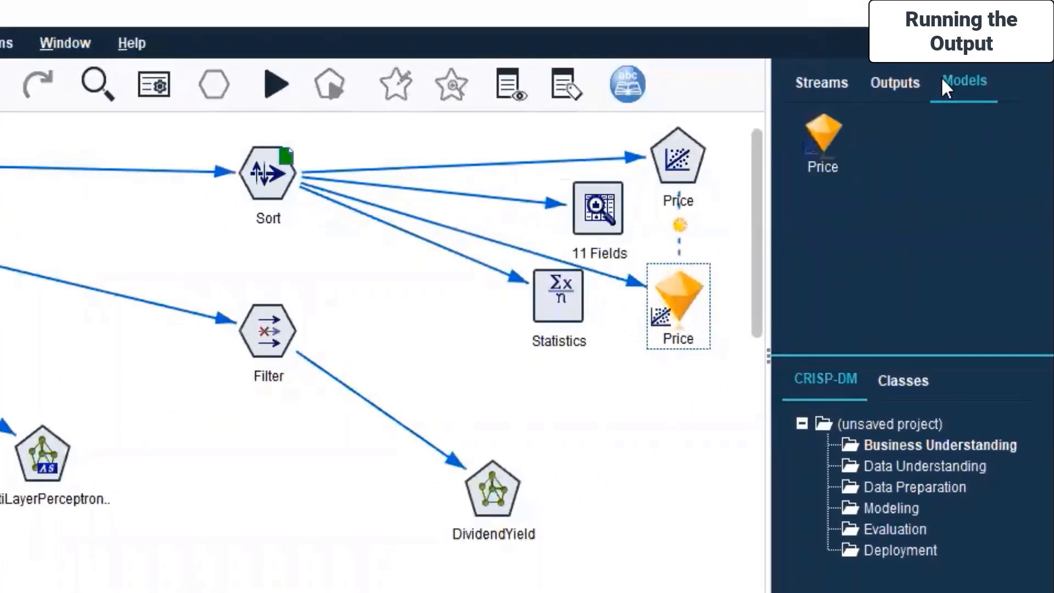
click(828, 88)
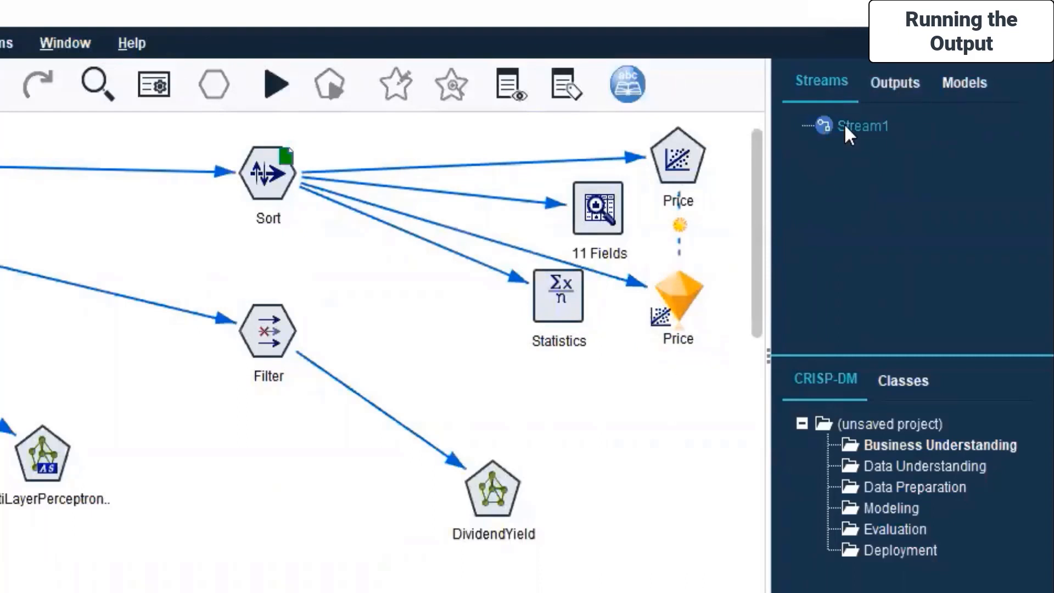
right_click(845, 125)
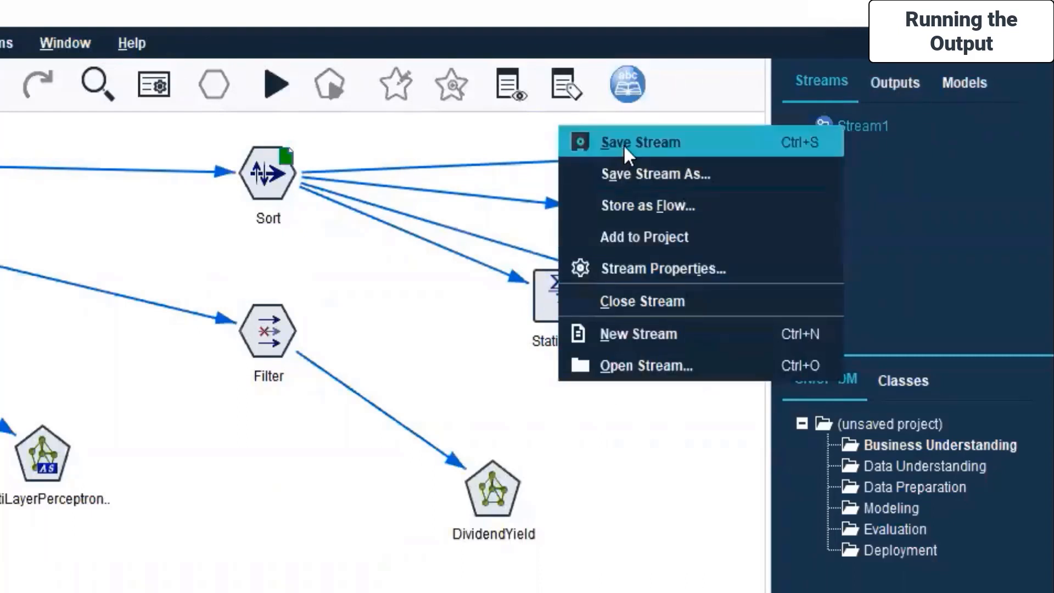
click(631, 172)
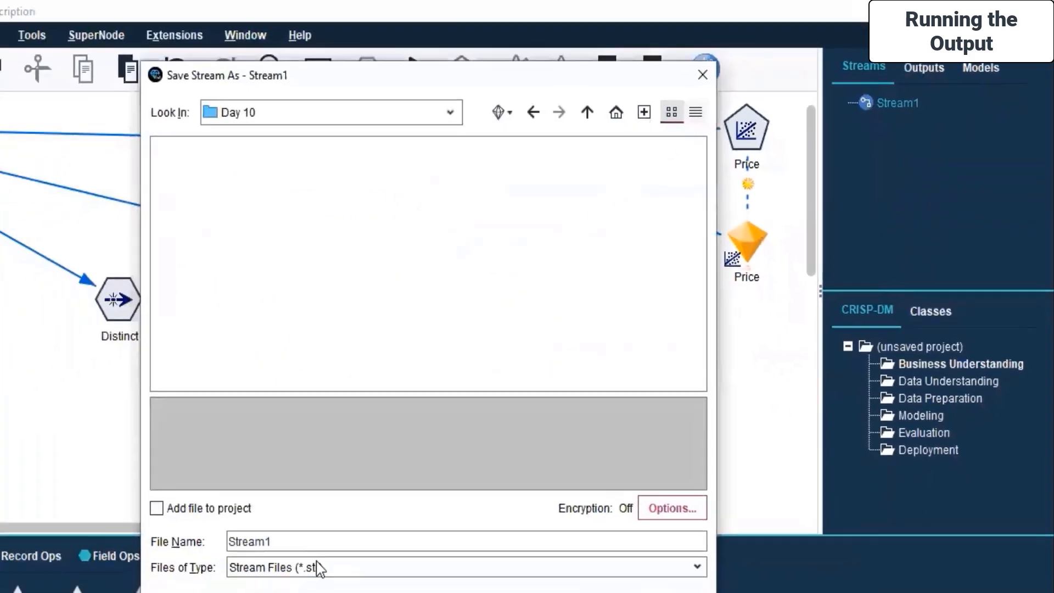
double_click(371, 508)
text(Financials)
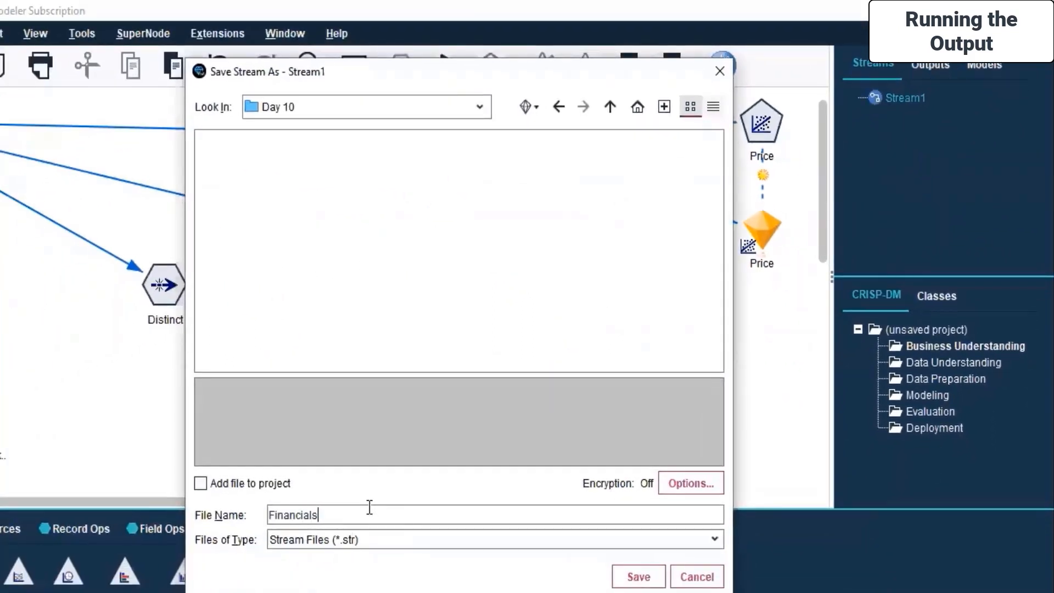
text( project)
click(640, 578)
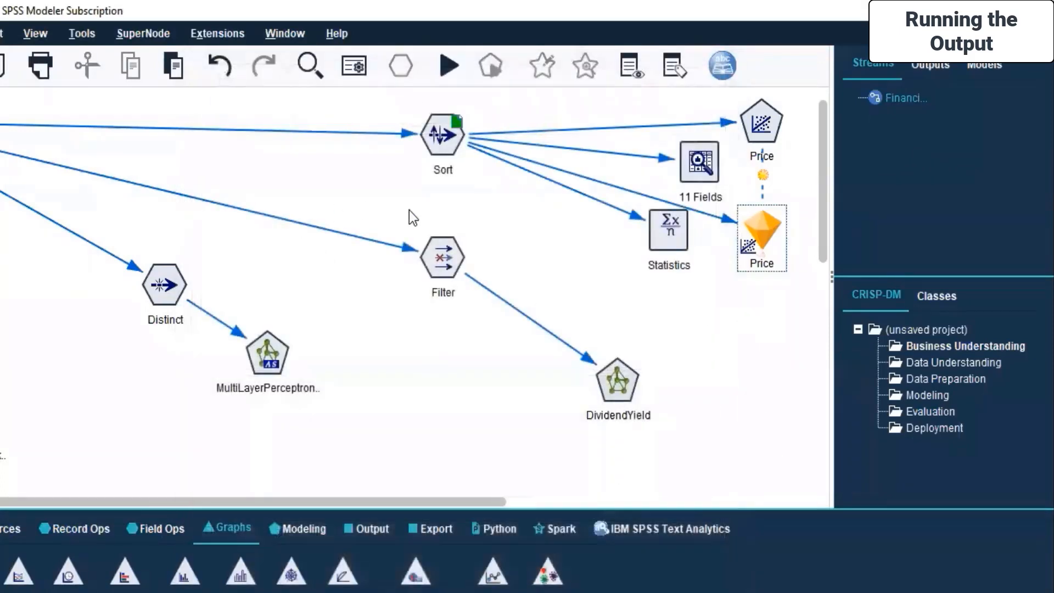
Enable caching on the Filter node that feeds the DividendYield model.
drag(344, 178, 586, 334)
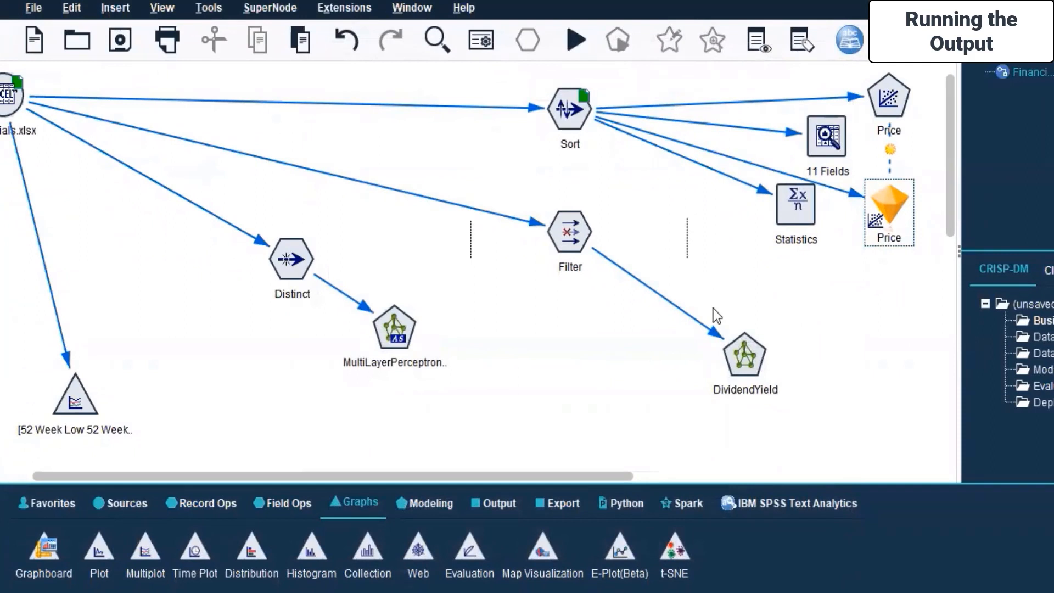
drag(714, 316, 759, 400)
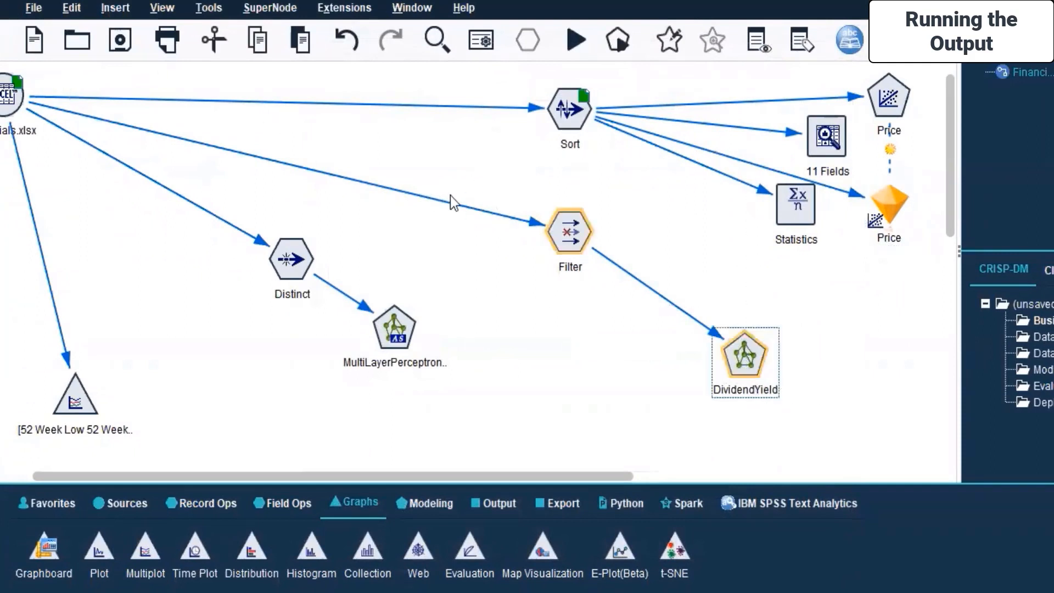
click(560, 229)
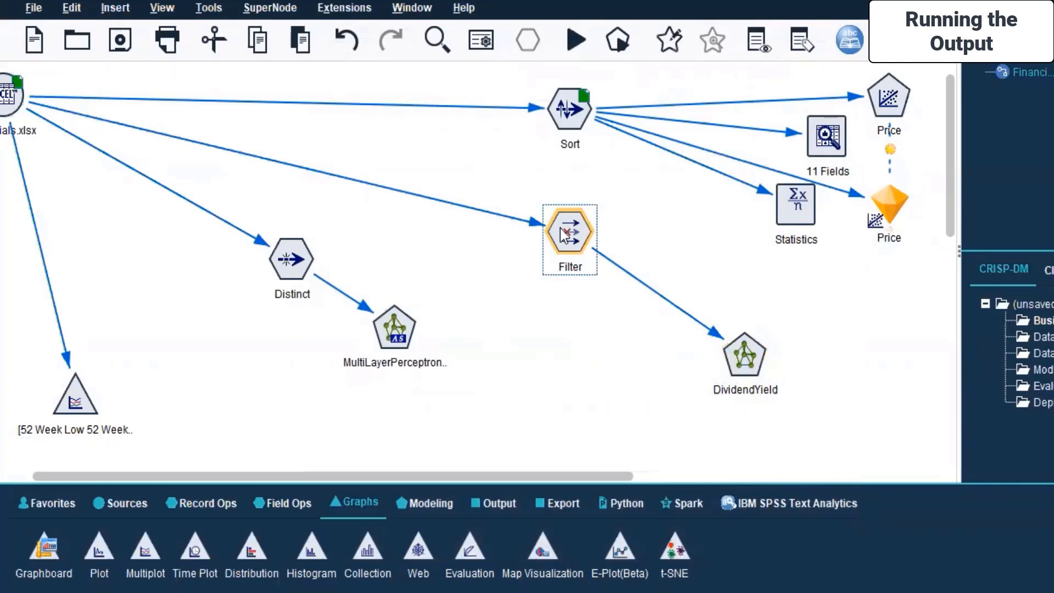
right_click(560, 228)
click(315, 127)
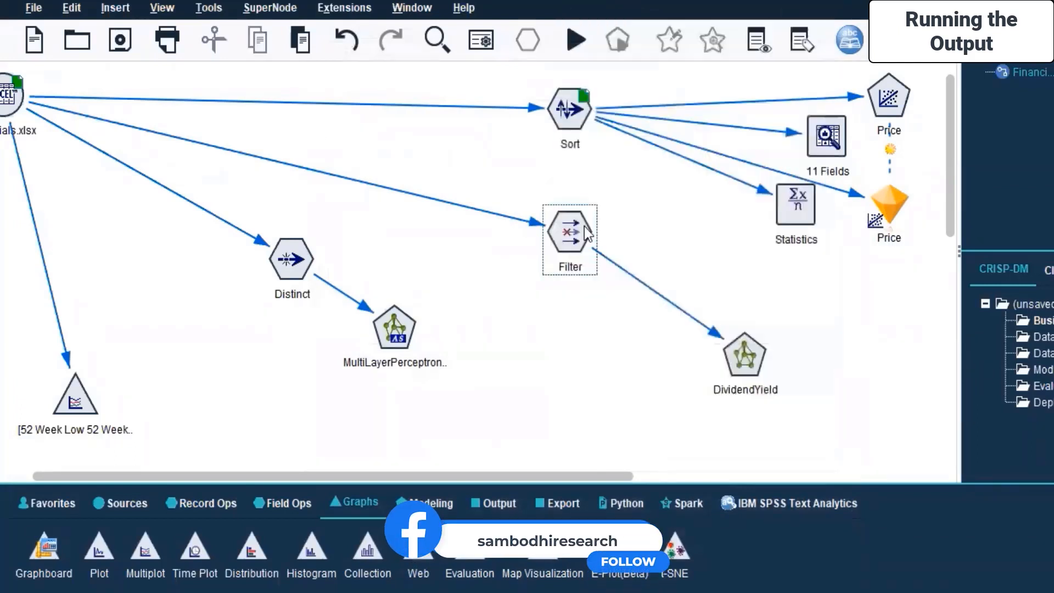
click(584, 226)
right_click(583, 226)
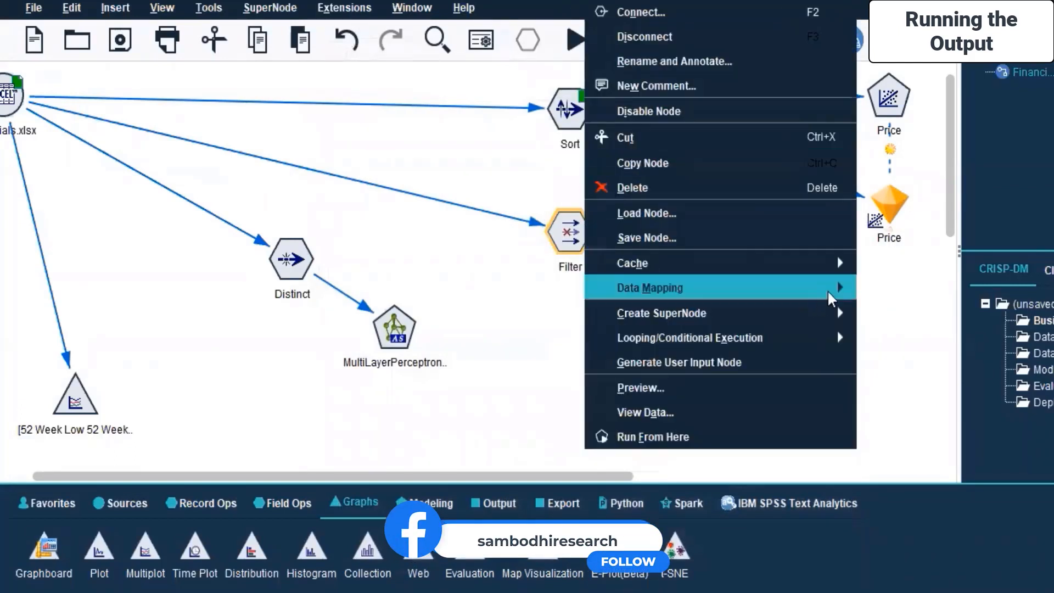
mouse_move(751, 269)
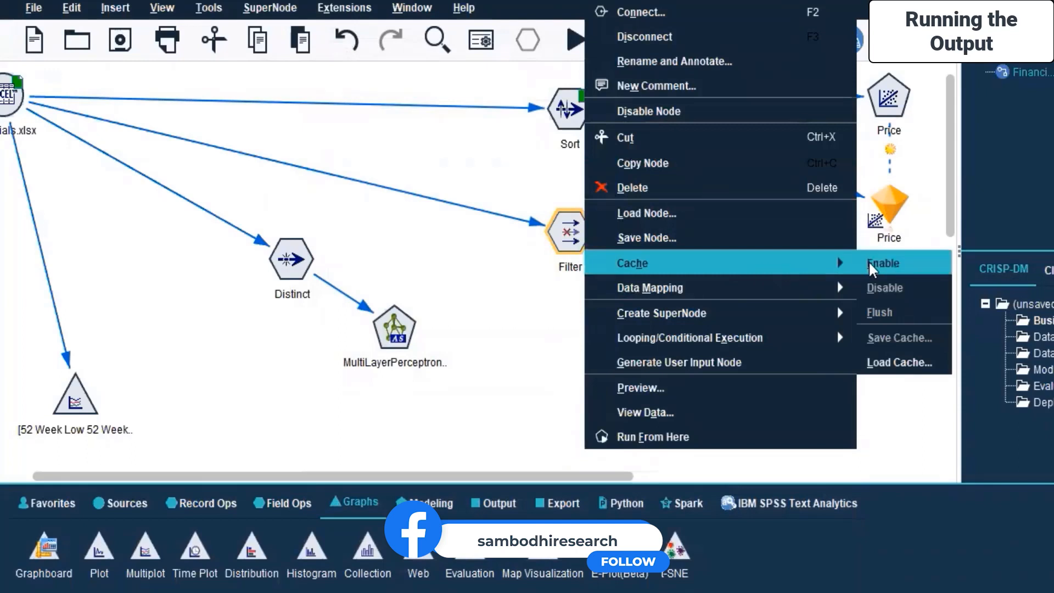
click(935, 264)
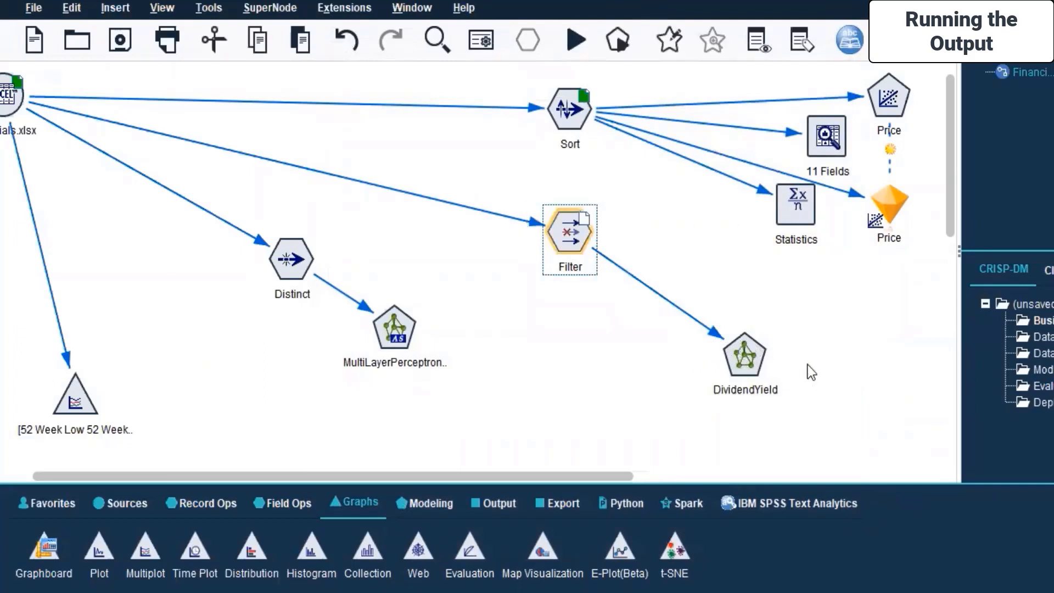
click(736, 347)
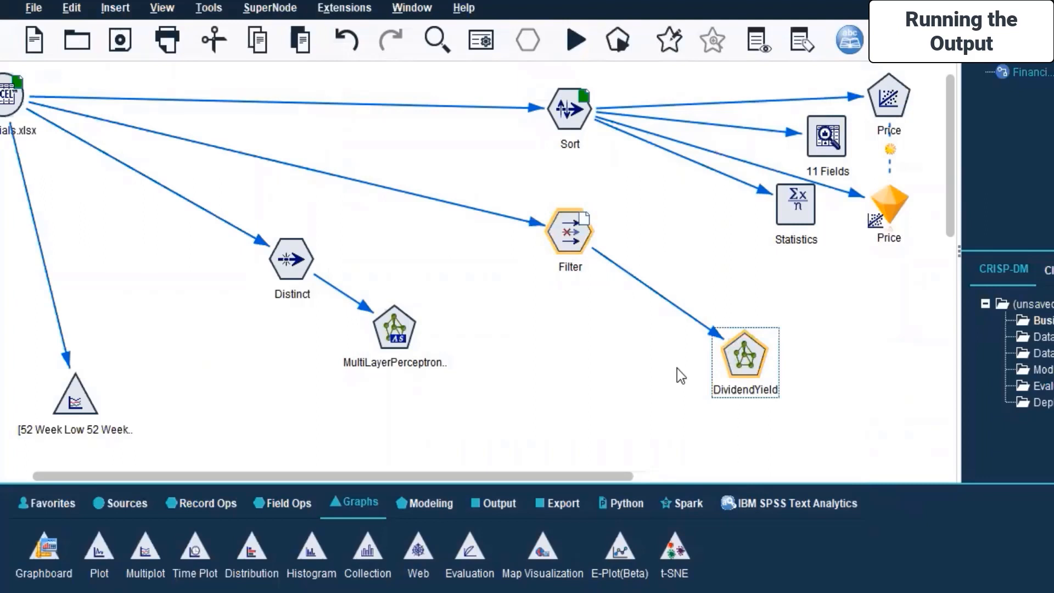
Run the selected Filter and DividendYield nodes, then scroll the canvas to the new DividendYield nugget.
right_click(558, 234)
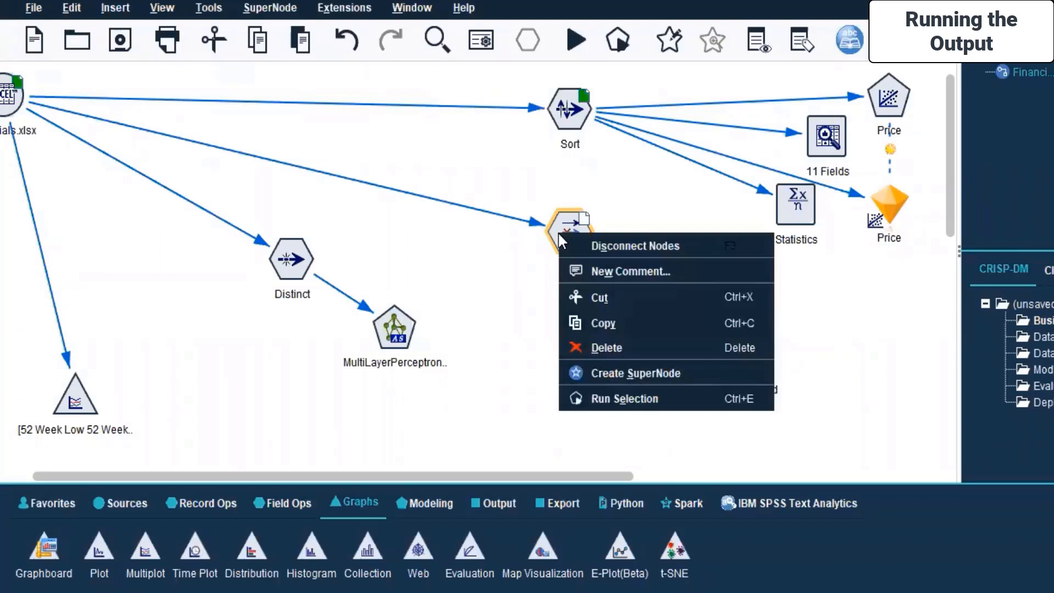
click(576, 399)
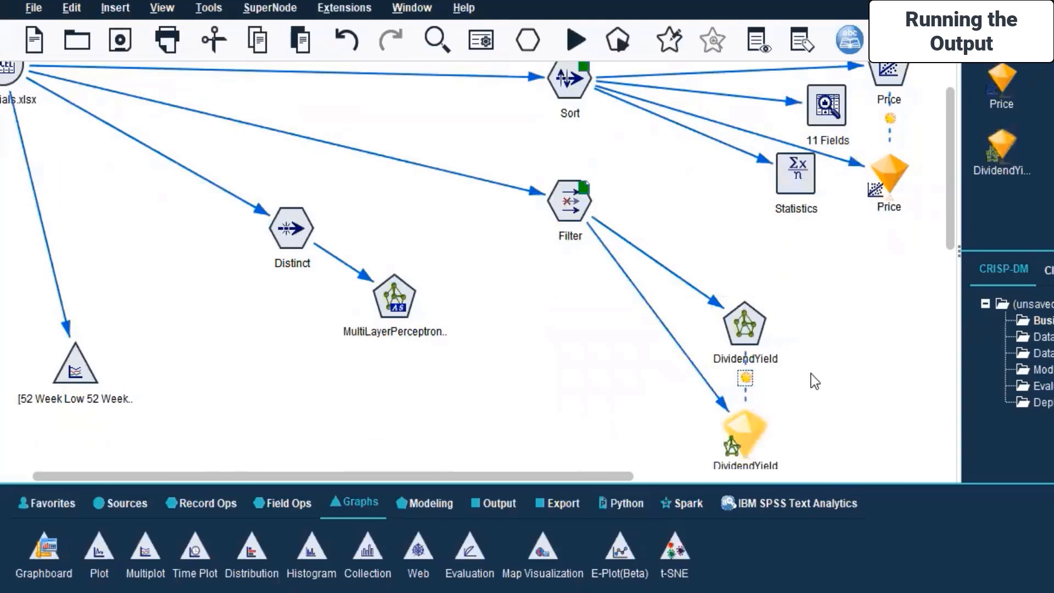
scroll(811, 373, up, 2)
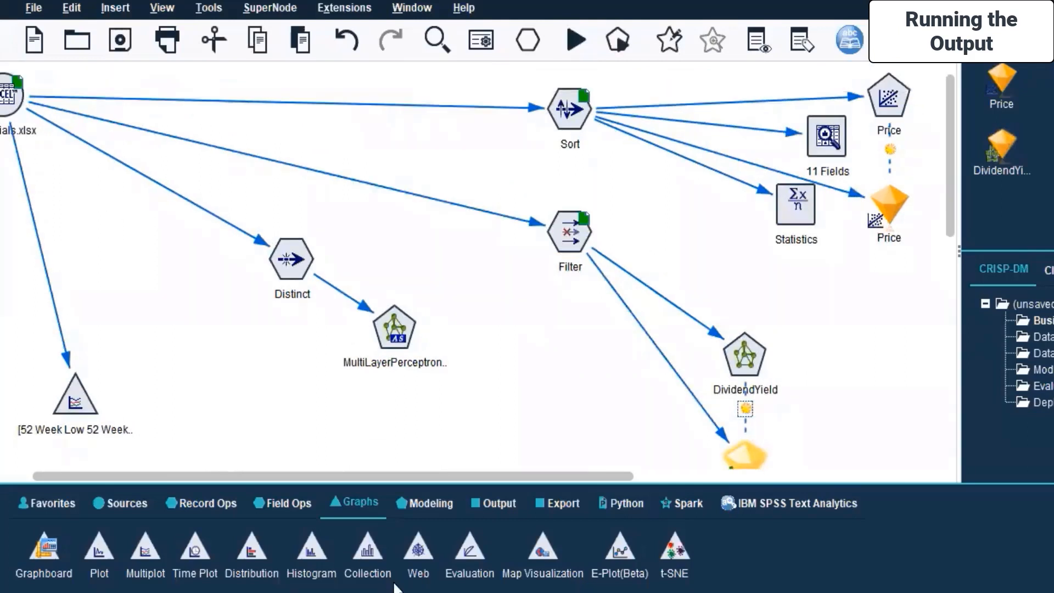
drag(397, 471, 371, 472)
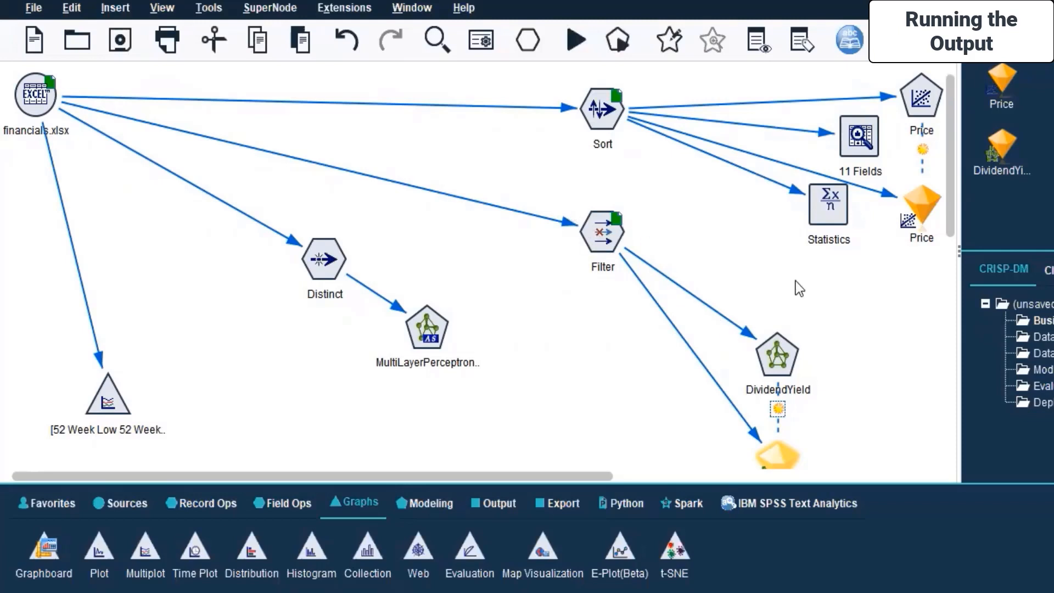
scroll(865, 337, down, 3)
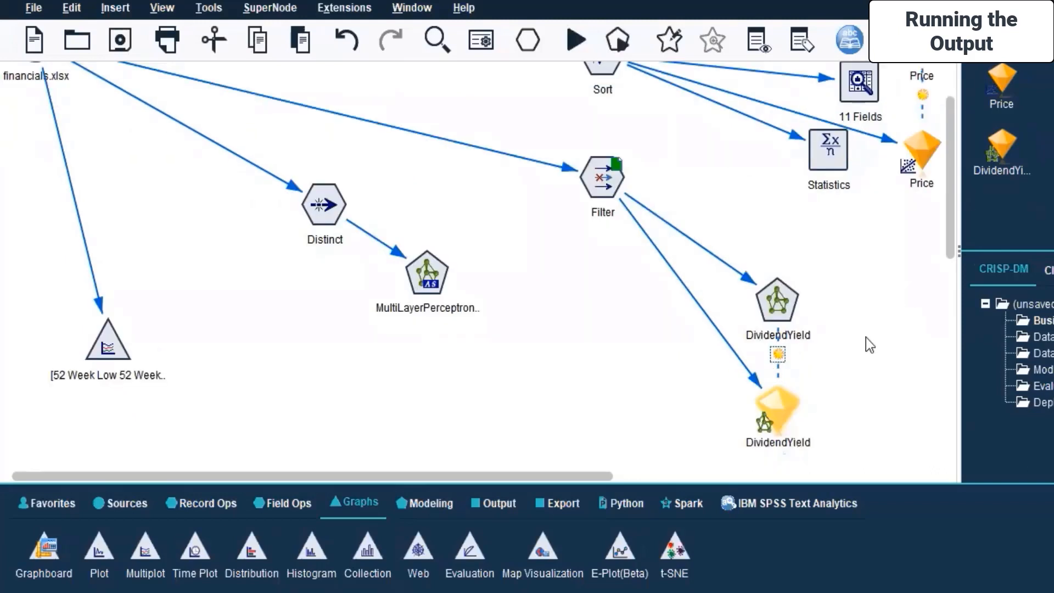
Open the DividendYield nugget and browse its Predicted by Observed, Predictor Importance and Model Summary charts.
double_click(776, 357)
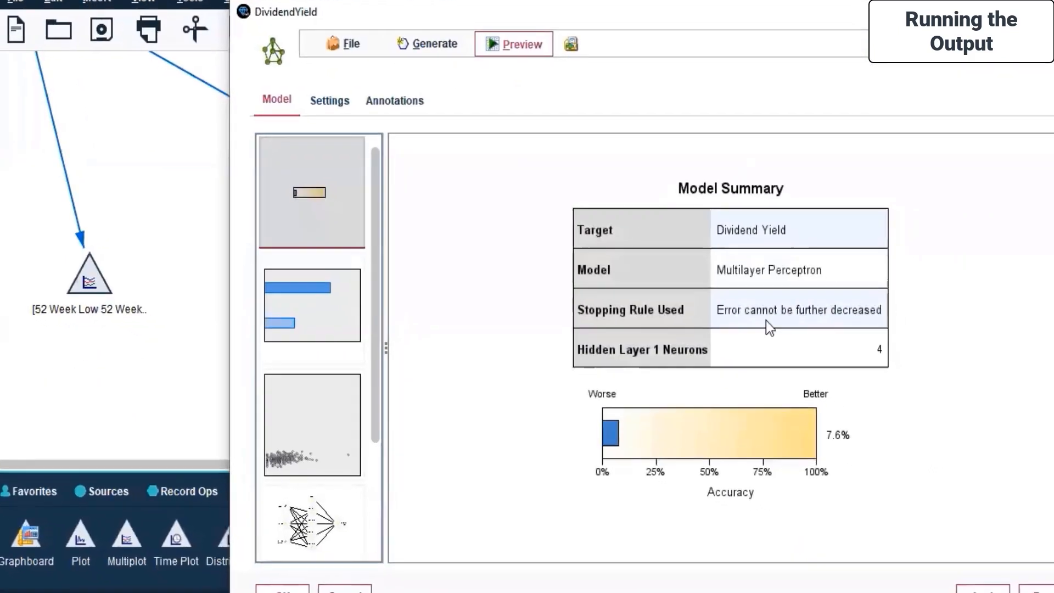
click(269, 409)
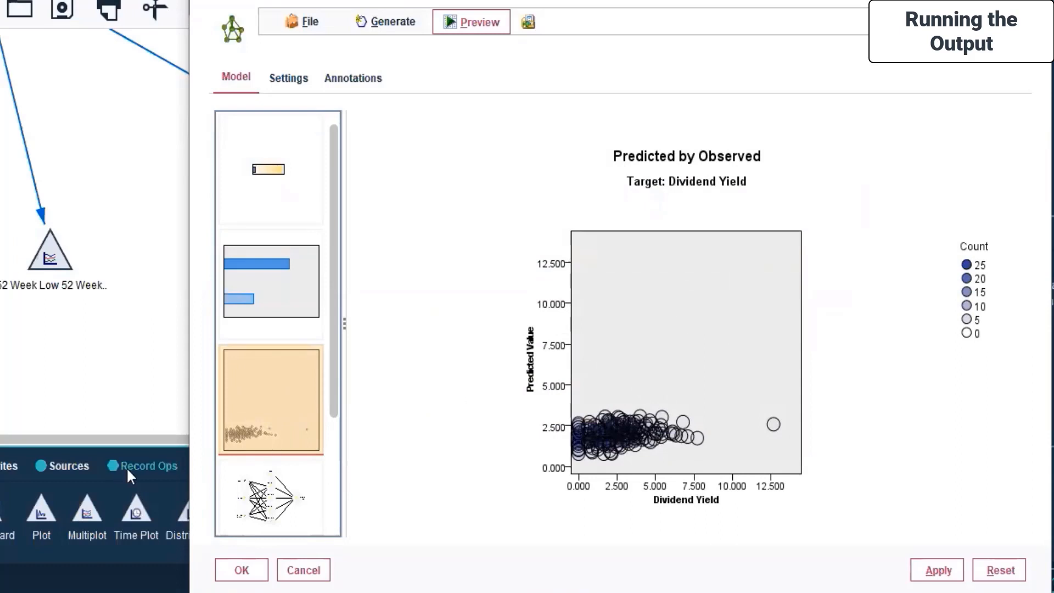
click(268, 279)
mouse_move(597, 263)
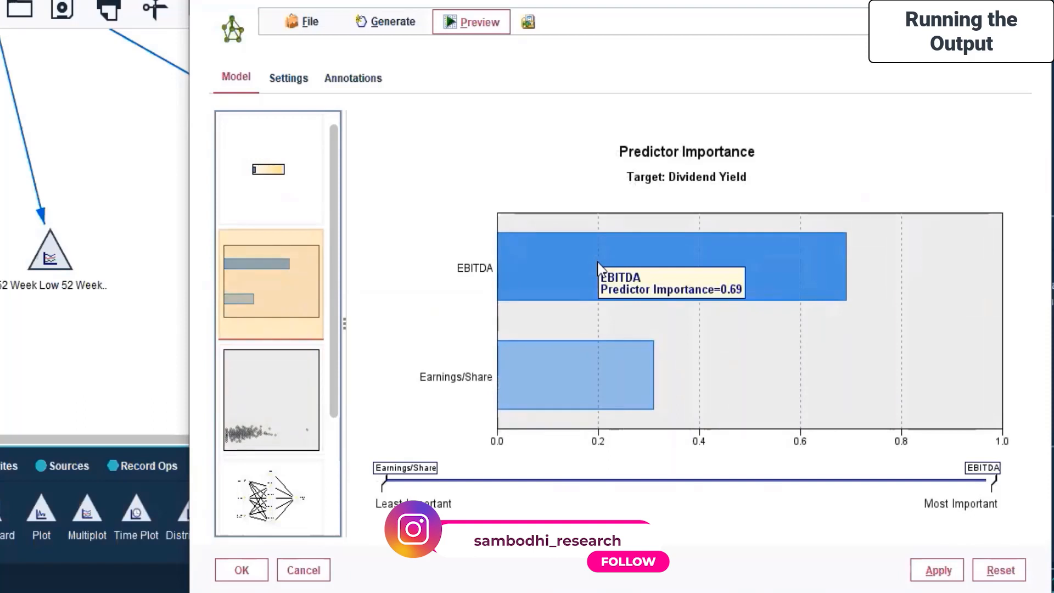
mouse_move(580, 360)
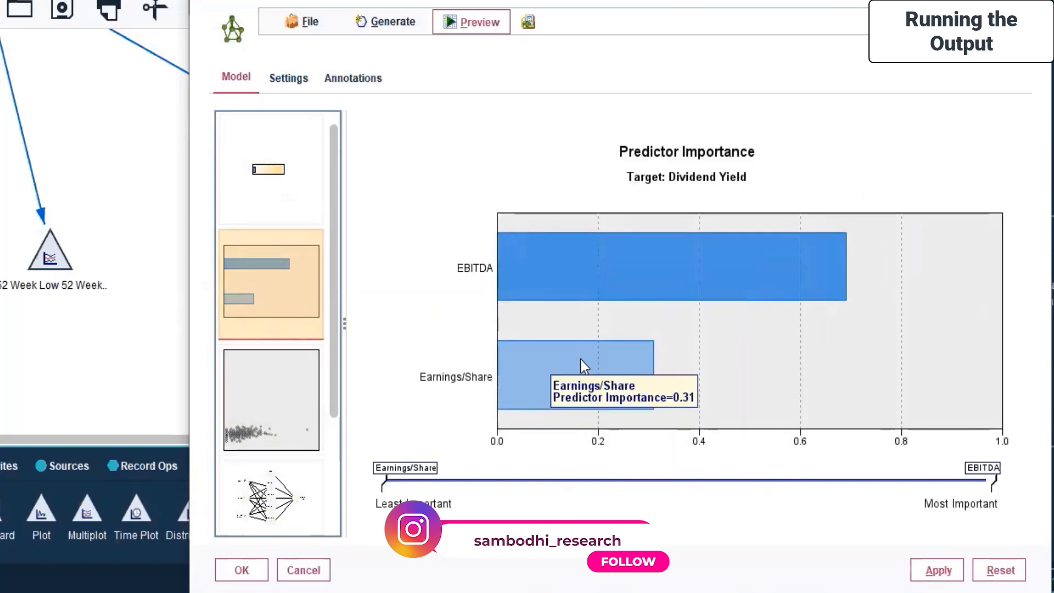
click(274, 184)
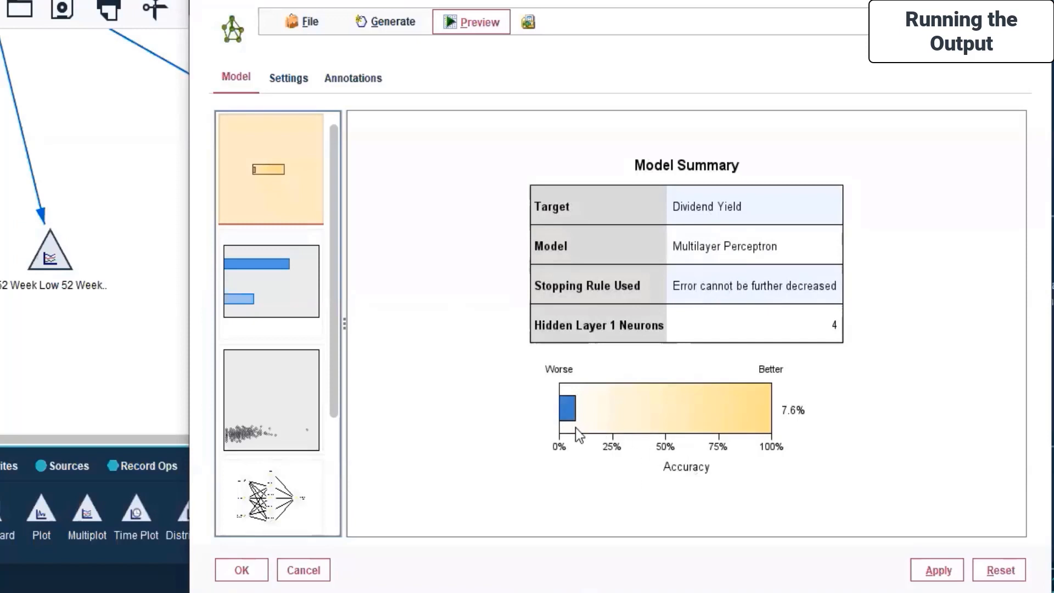
click(571, 412)
click(934, 243)
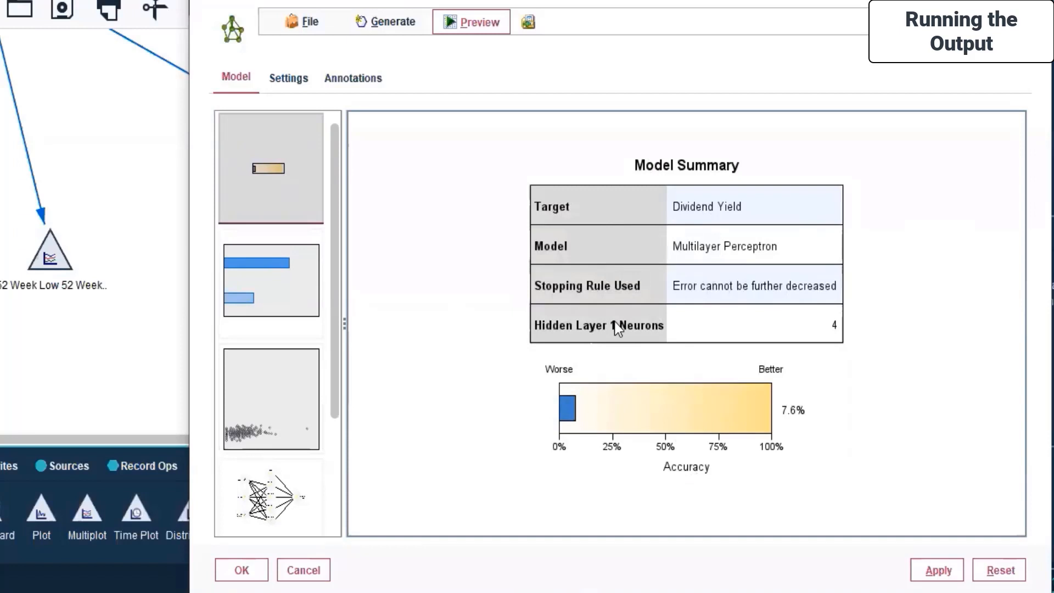
Display the DividendYield network diagram and scroll down to its Least-to-Most Important legend.
click(274, 499)
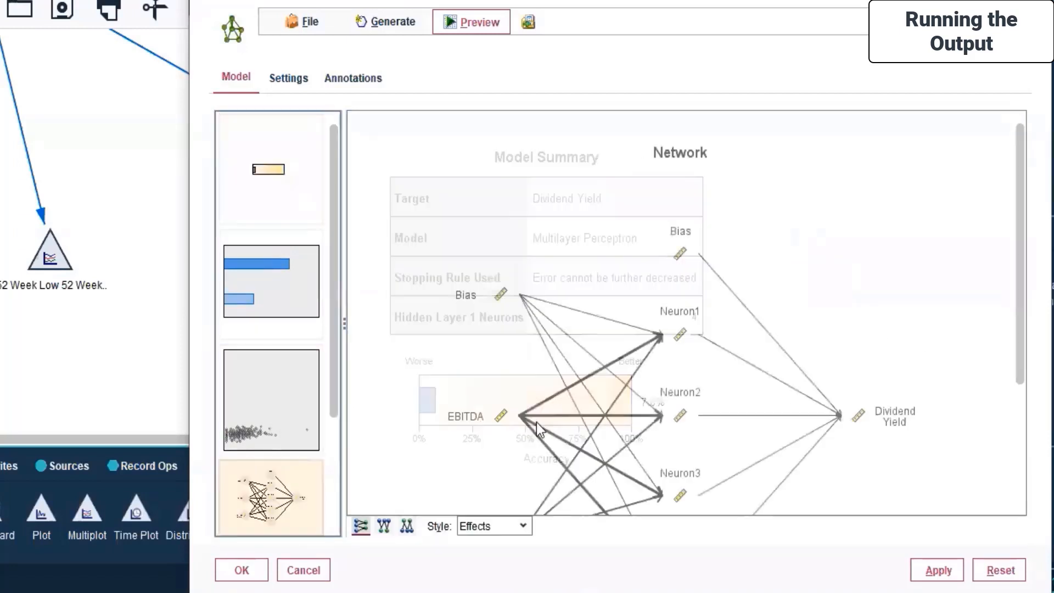
scroll(830, 313, down, 1)
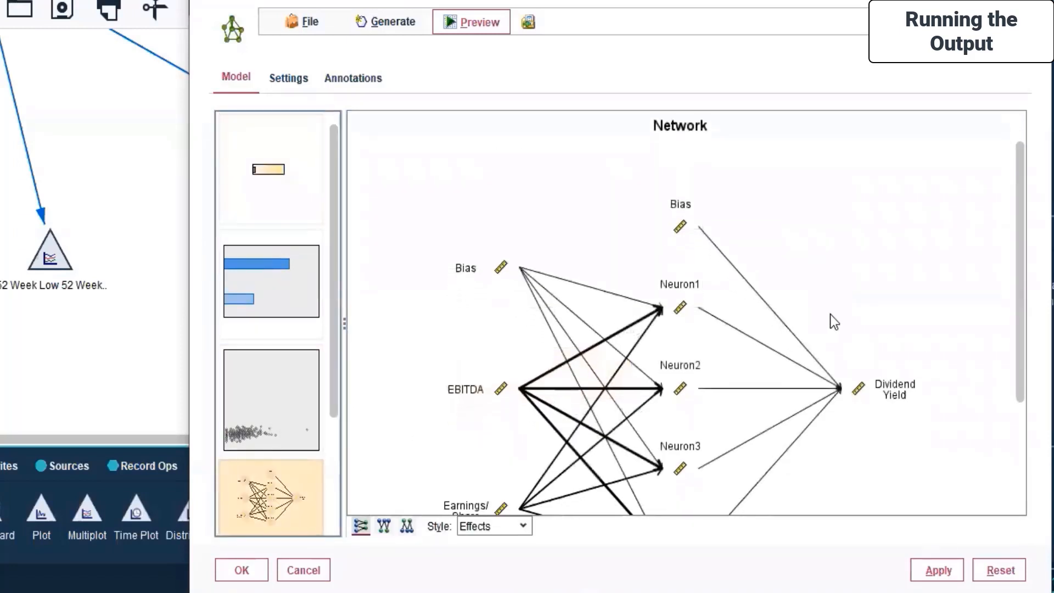
scroll(829, 314, down, 3)
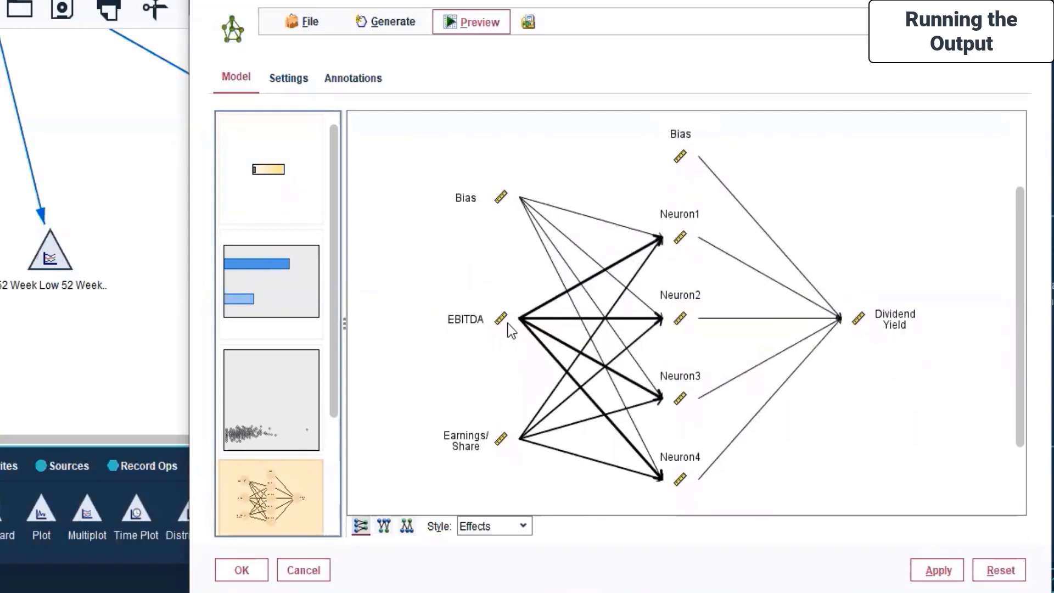
mouse_move(677, 224)
scroll(966, 347, down, 3)
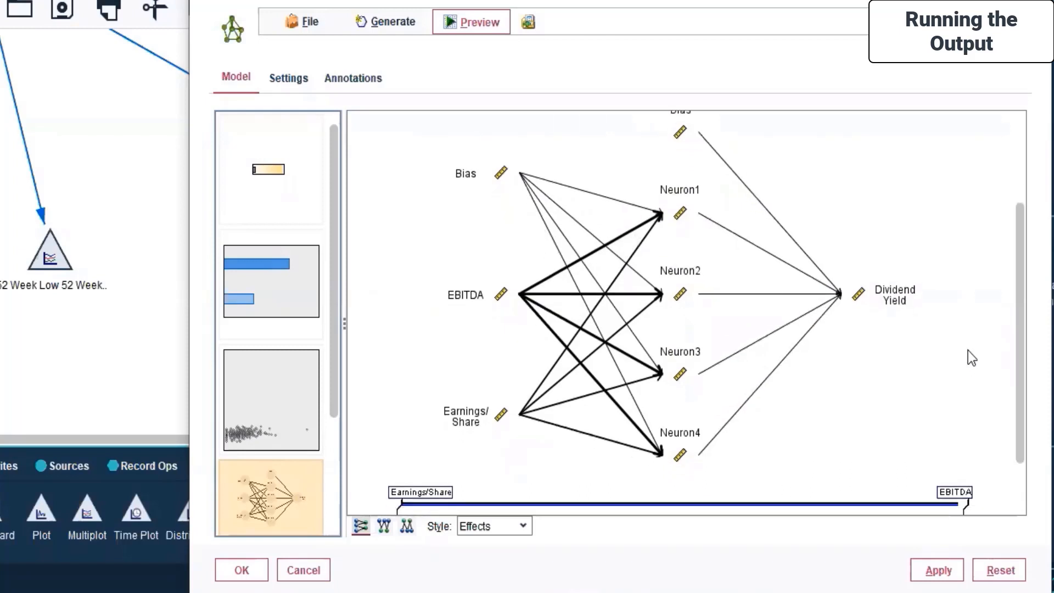
scroll(969, 350, down, 3)
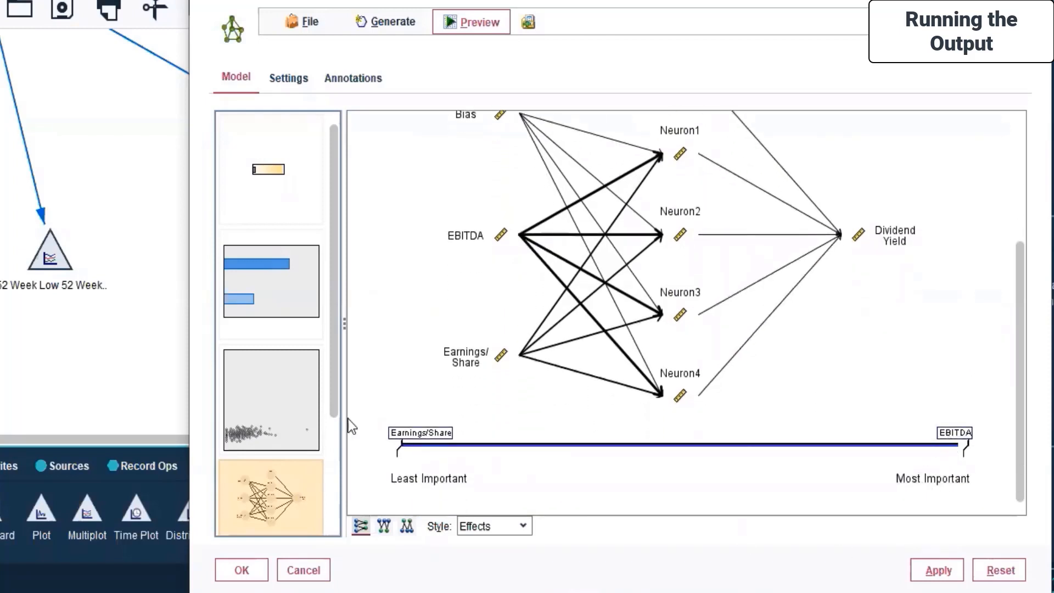
scroll(277, 372, down, 3)
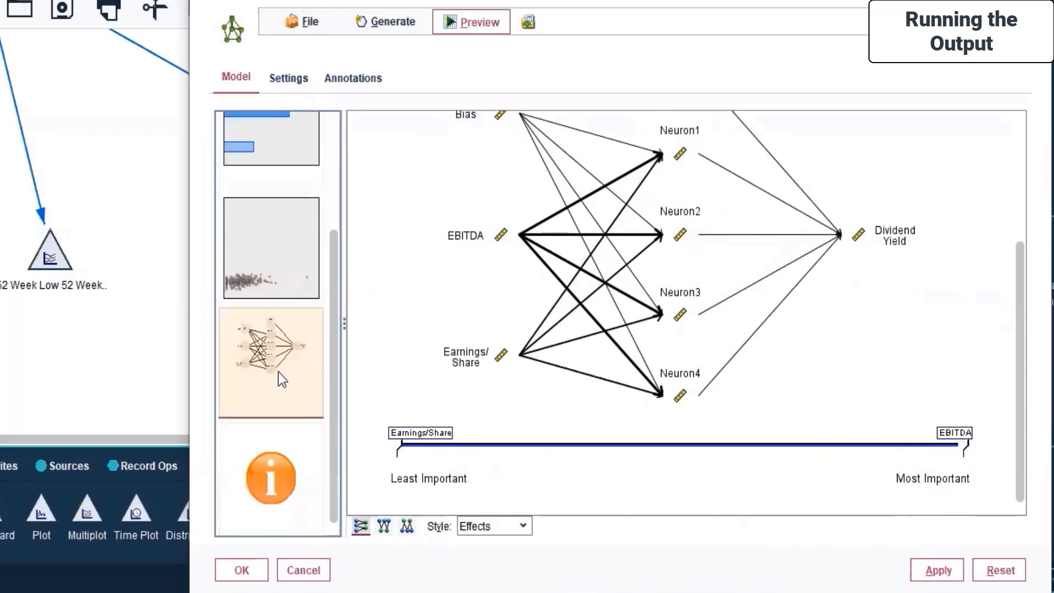
Review the model's Information panel, its predictor fields and each build-option section.
click(292, 431)
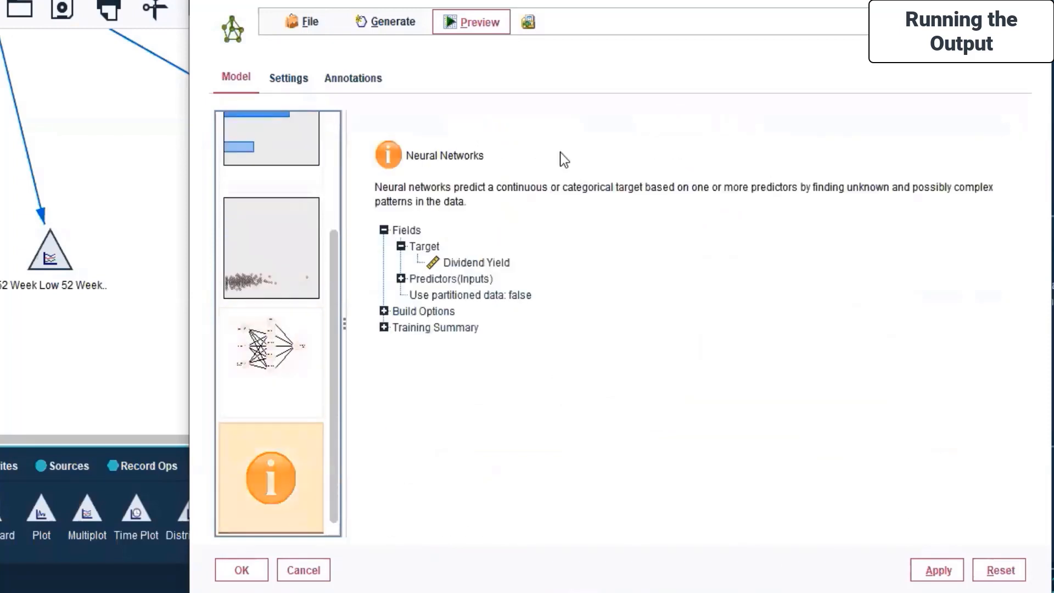
click(402, 279)
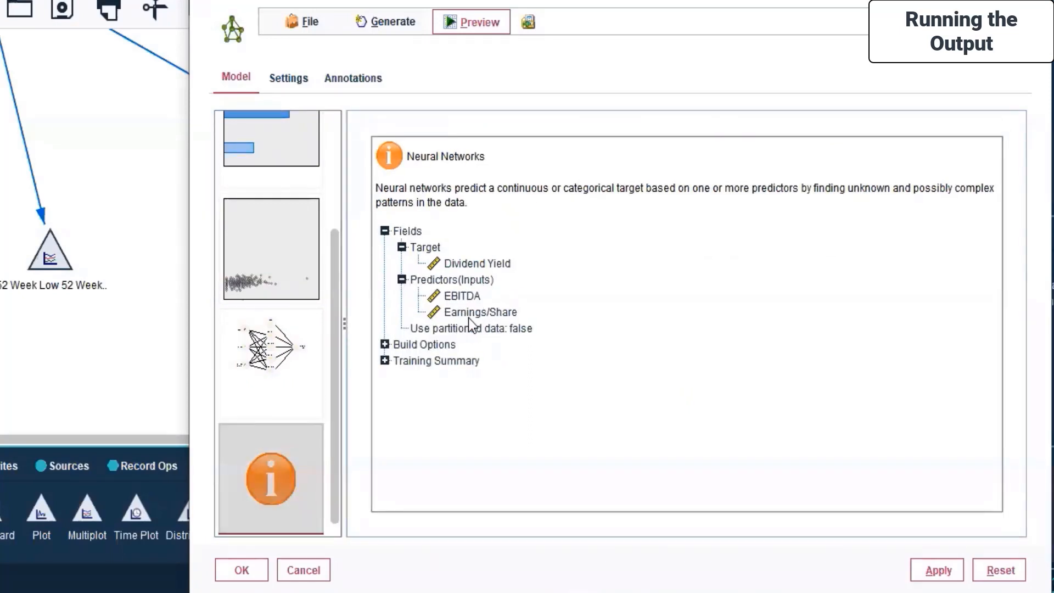
click(385, 344)
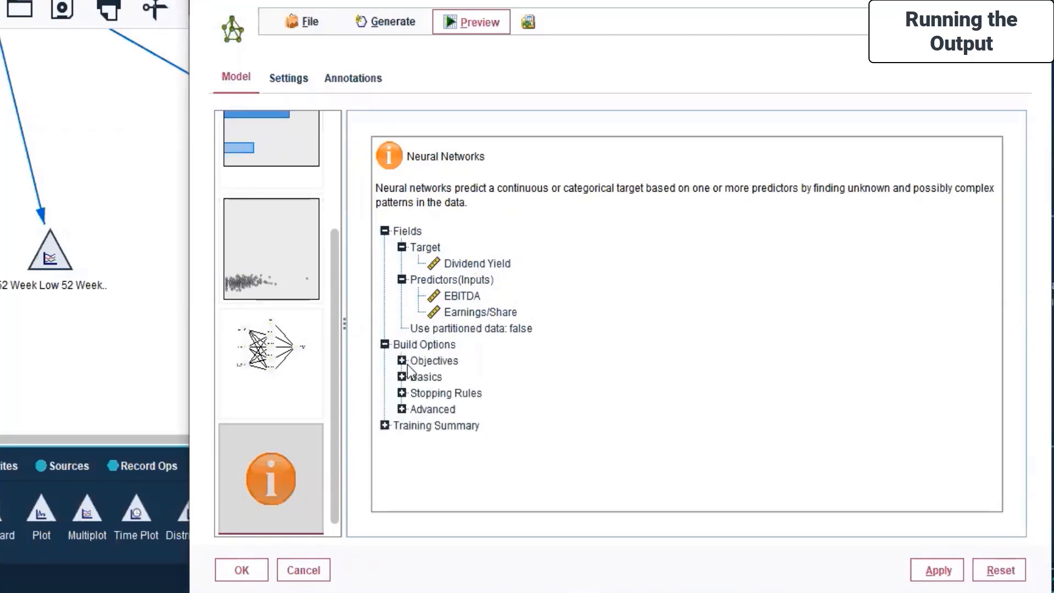
click(402, 409)
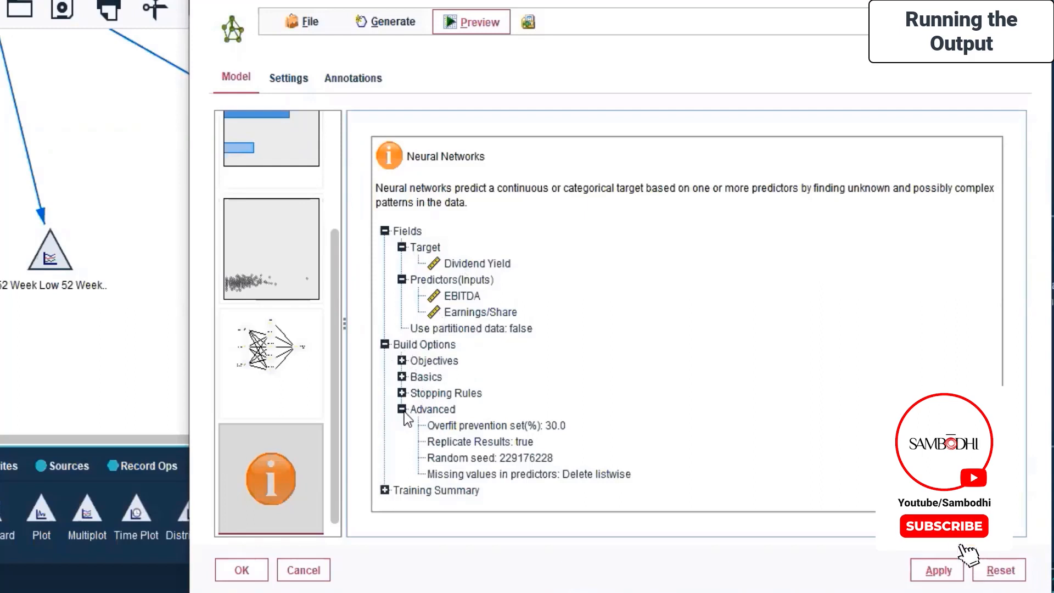
click(401, 393)
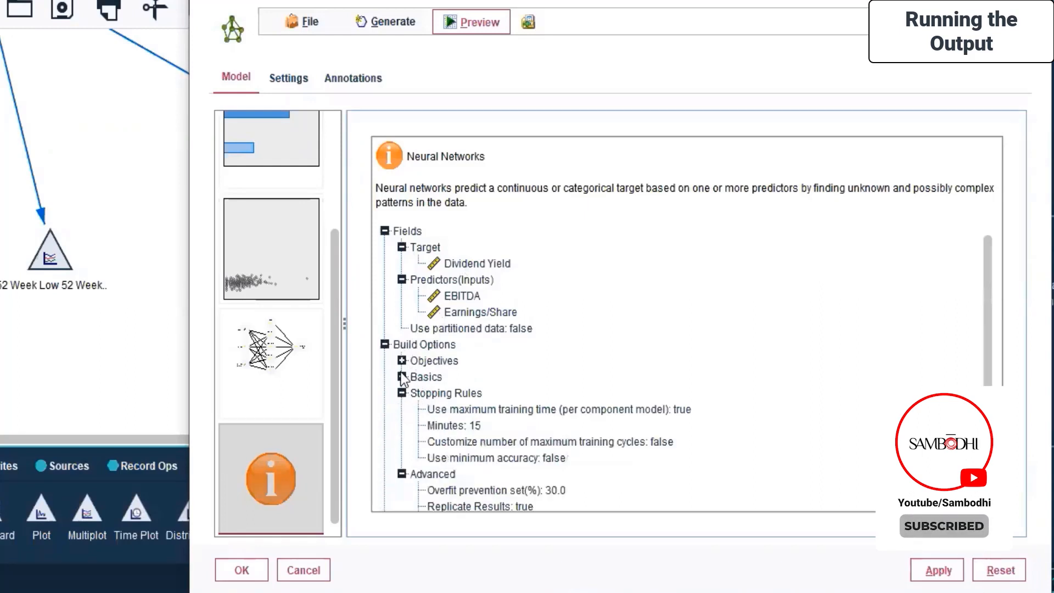
click(402, 377)
click(402, 360)
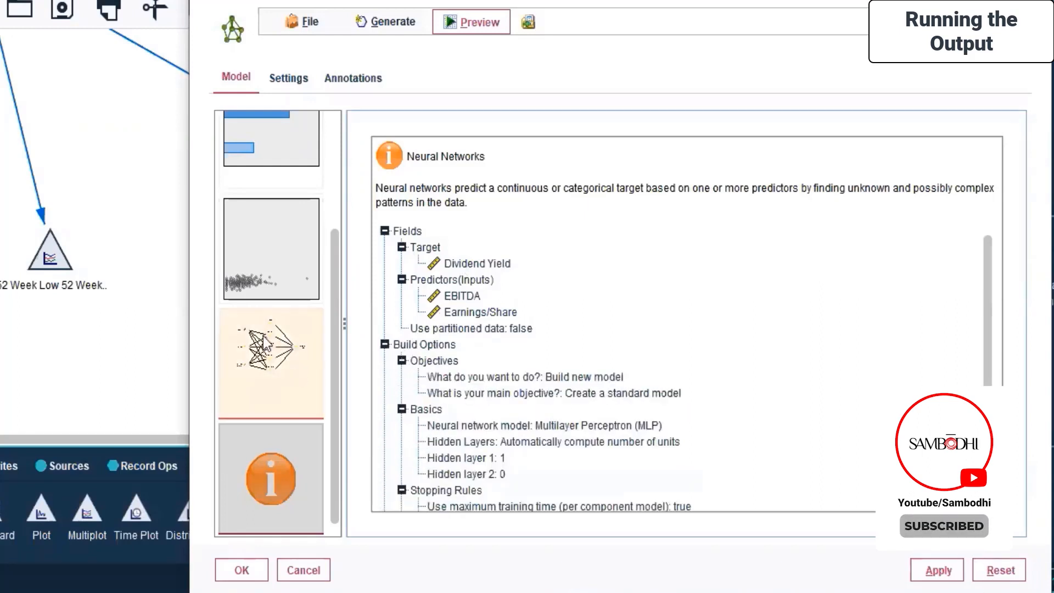
click(235, 252)
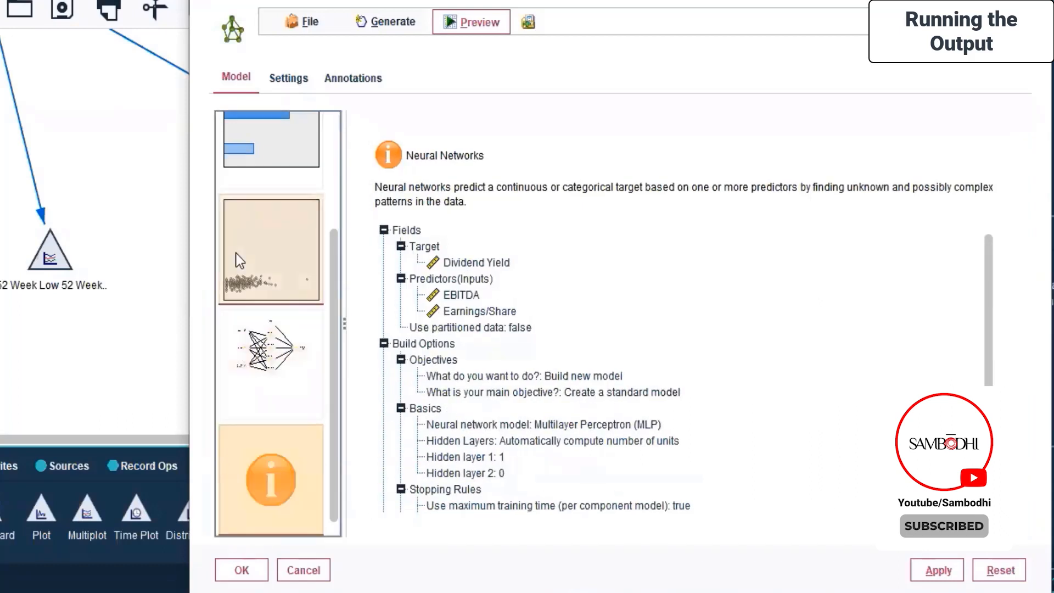
Apply the DividendYield model settings and close its window back to the stream canvas.
click(936, 570)
click(241, 569)
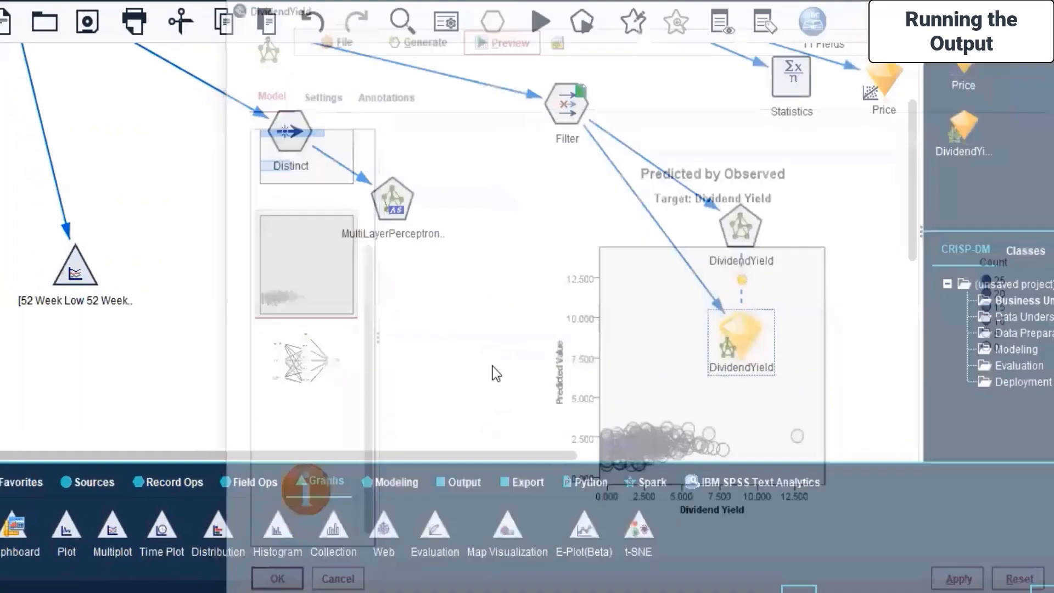
click(568, 354)
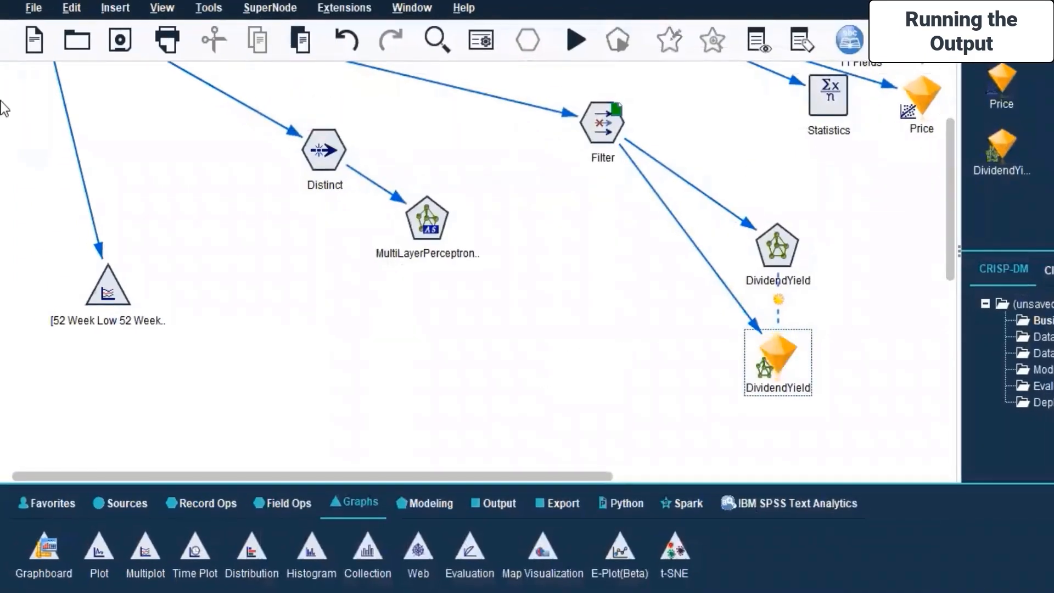
click(115, 43)
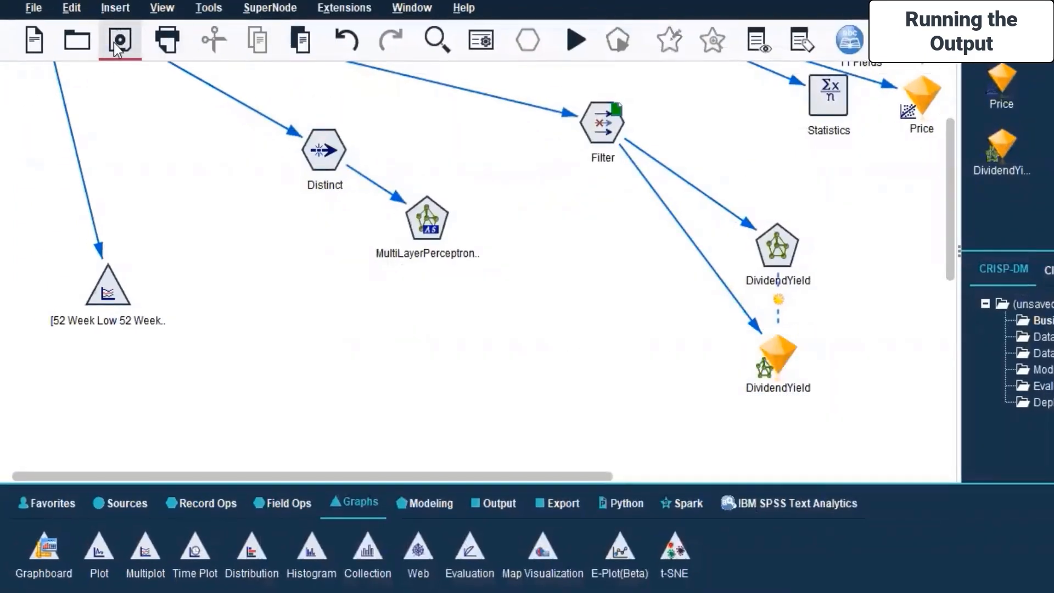
double_click(771, 365)
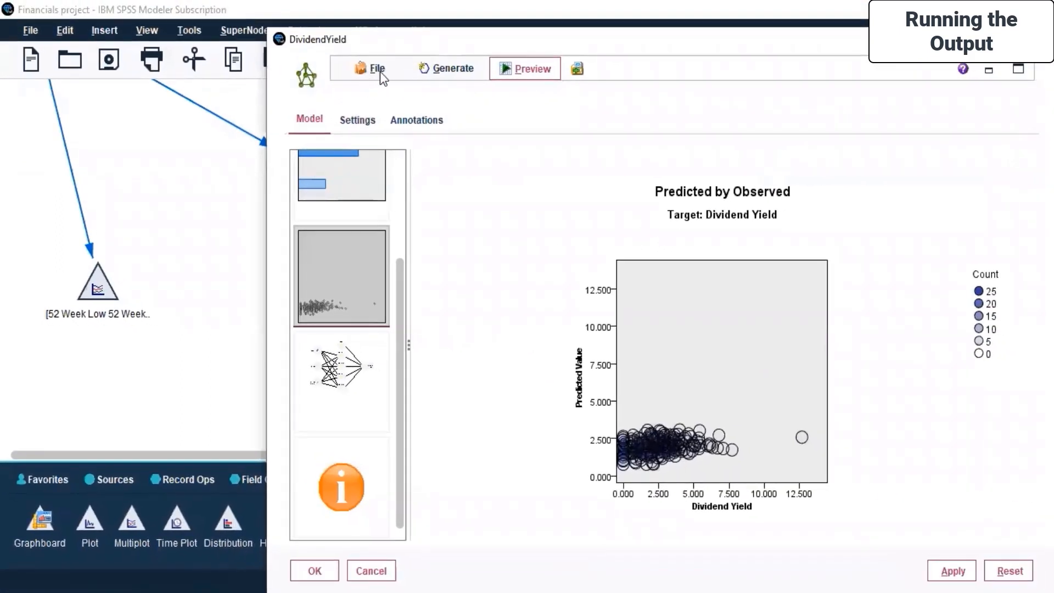
click(380, 71)
click(391, 91)
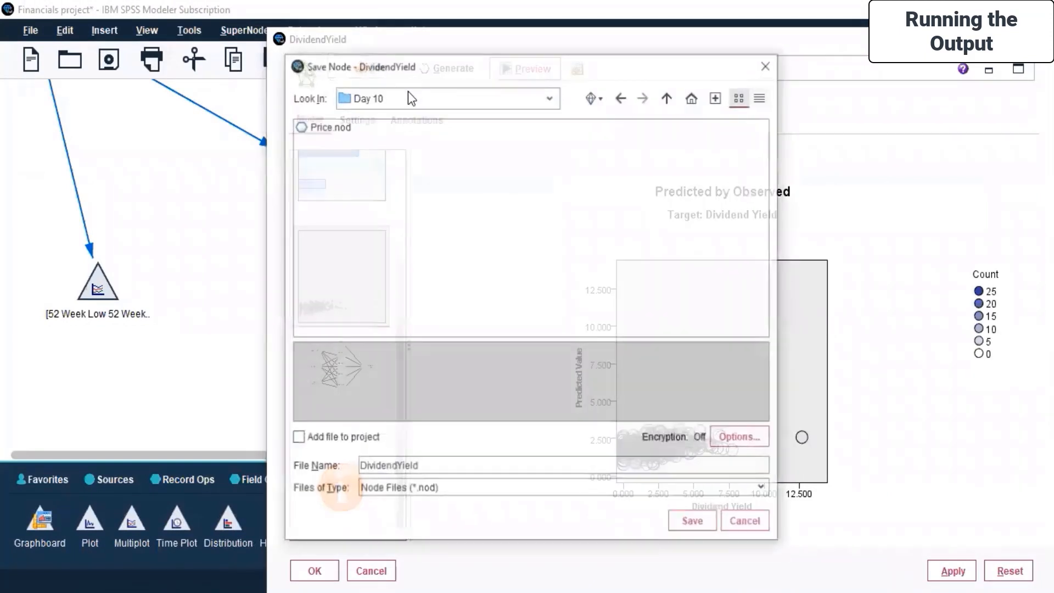
click(742, 526)
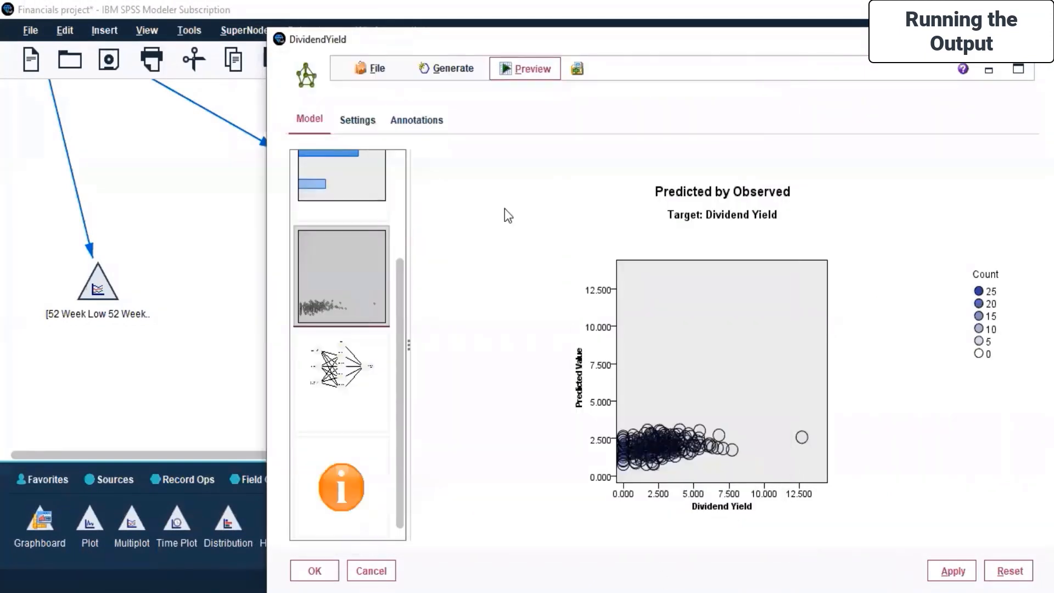
click(367, 70)
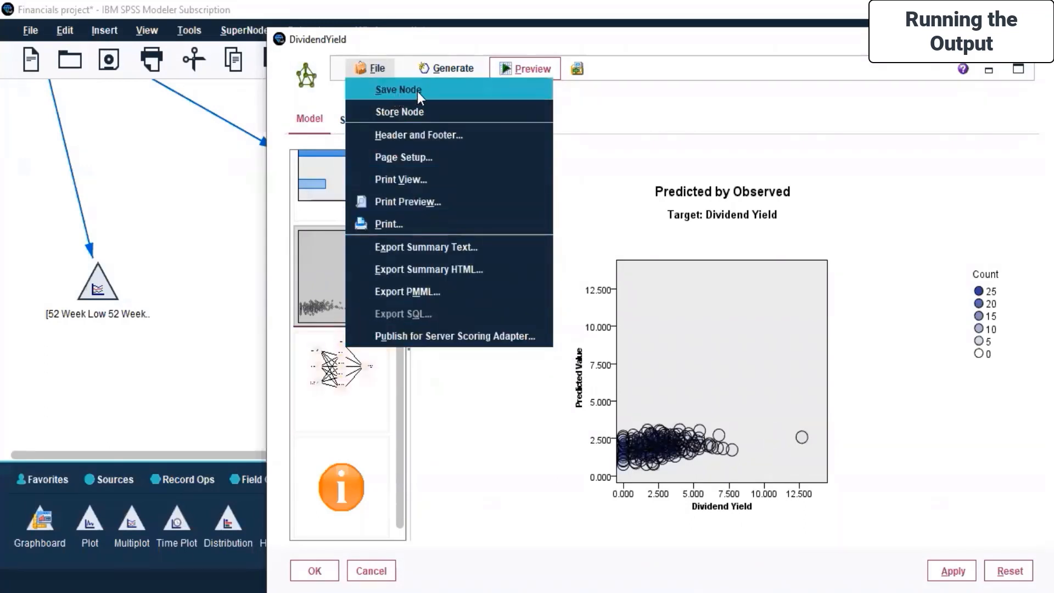
click(443, 65)
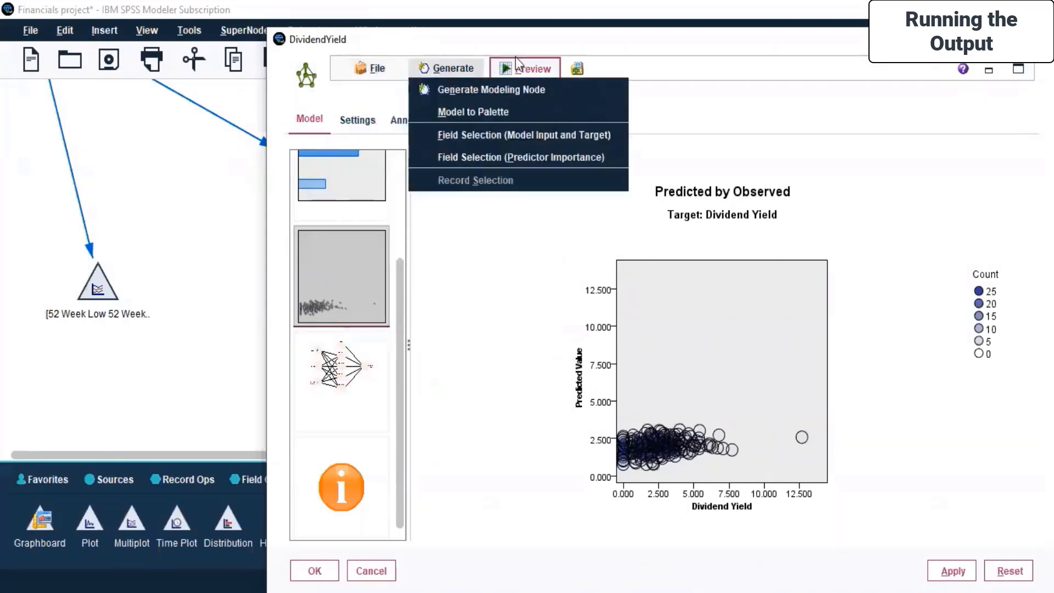
click(489, 297)
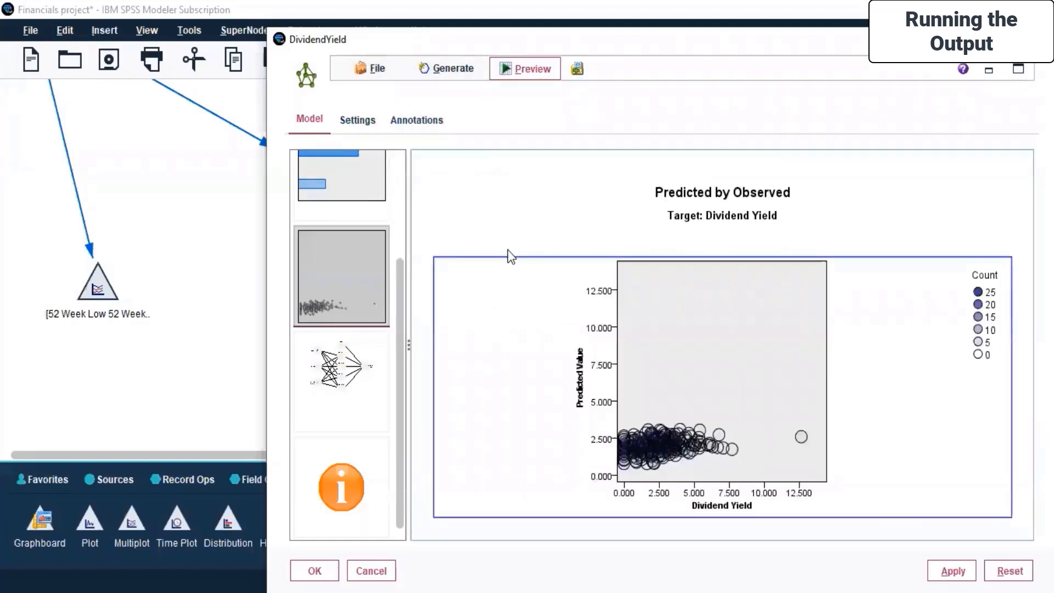
click(890, 104)
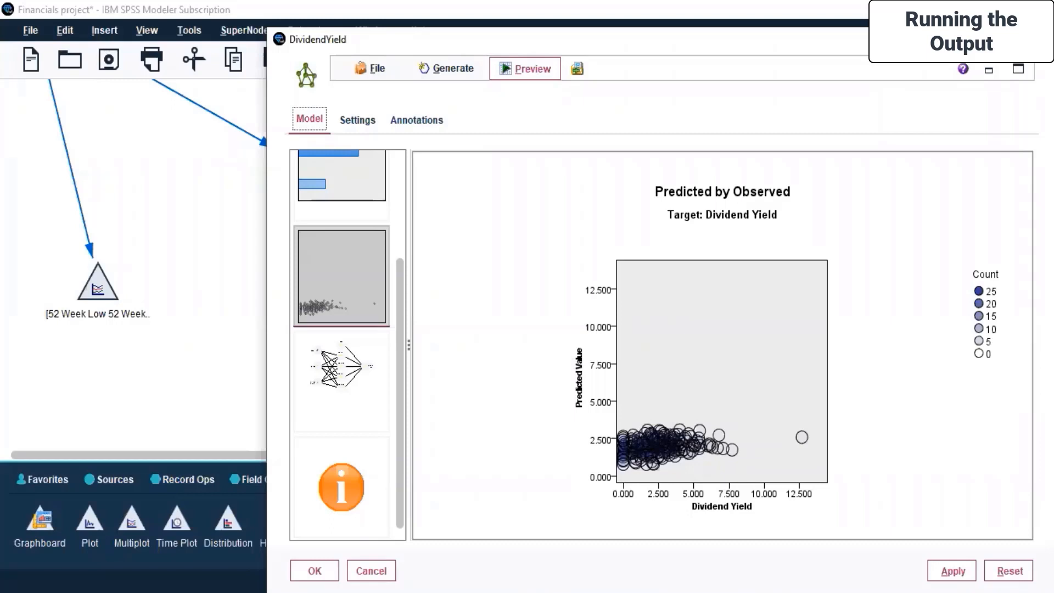
click(310, 569)
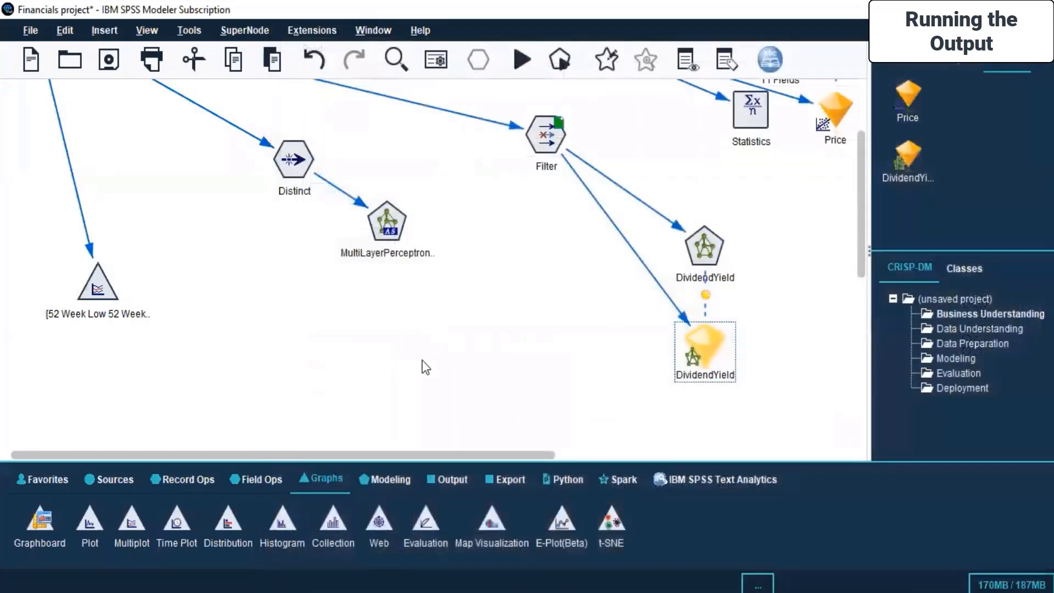
scroll(369, 357, up, 3)
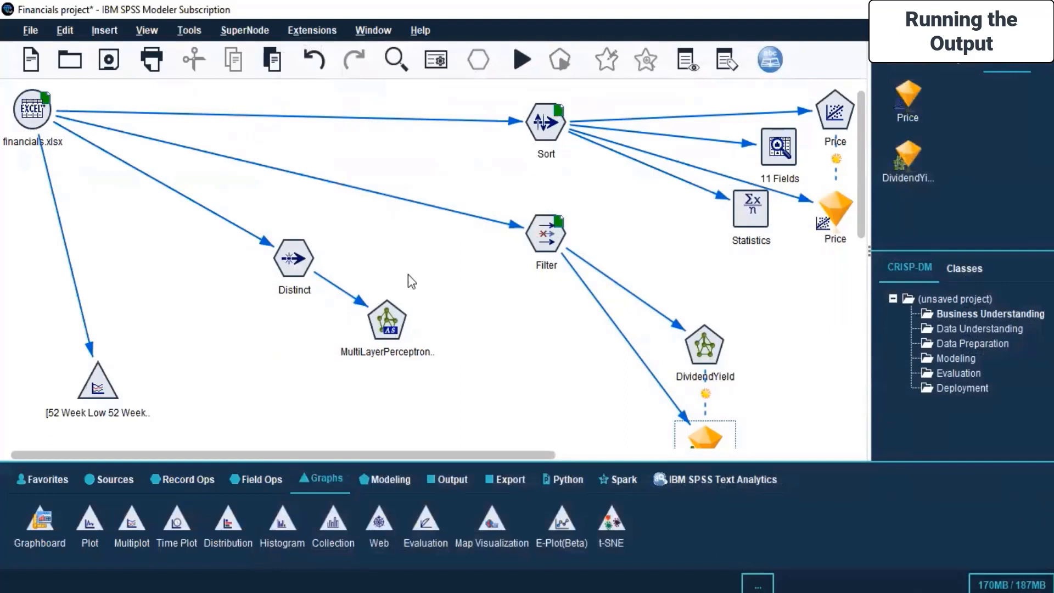
click(385, 318)
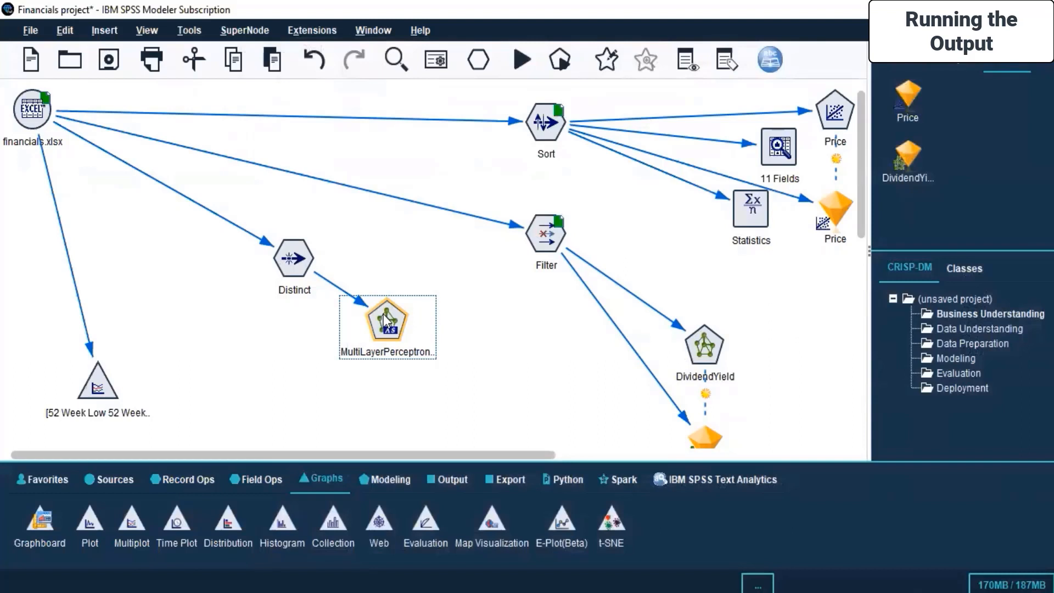
Delete the MultiLayerPerceptron node after Distinct, then browse the Modeling and Output palettes.
right_click(383, 314)
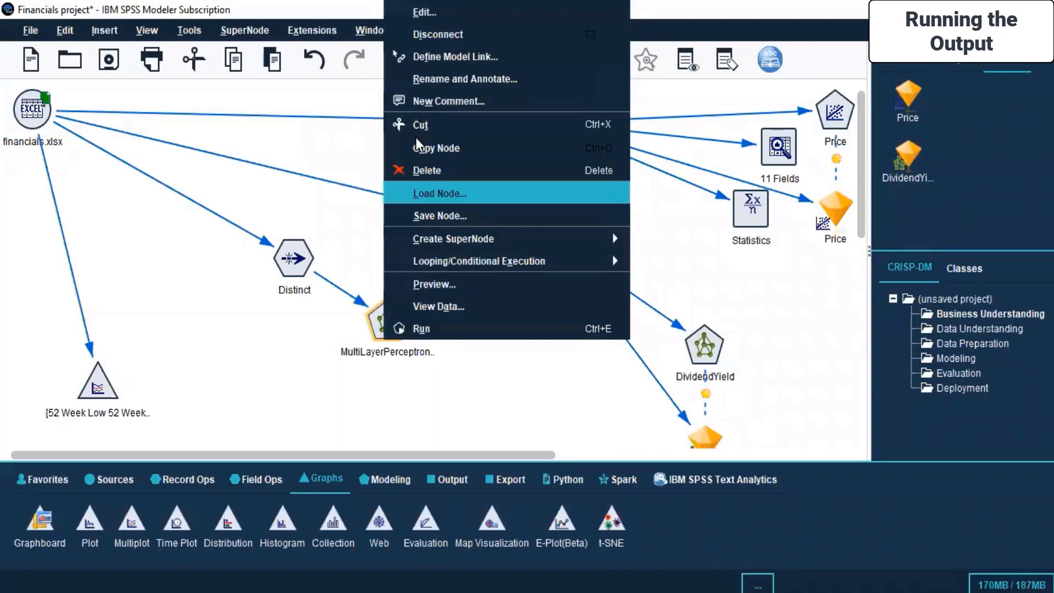
click(419, 173)
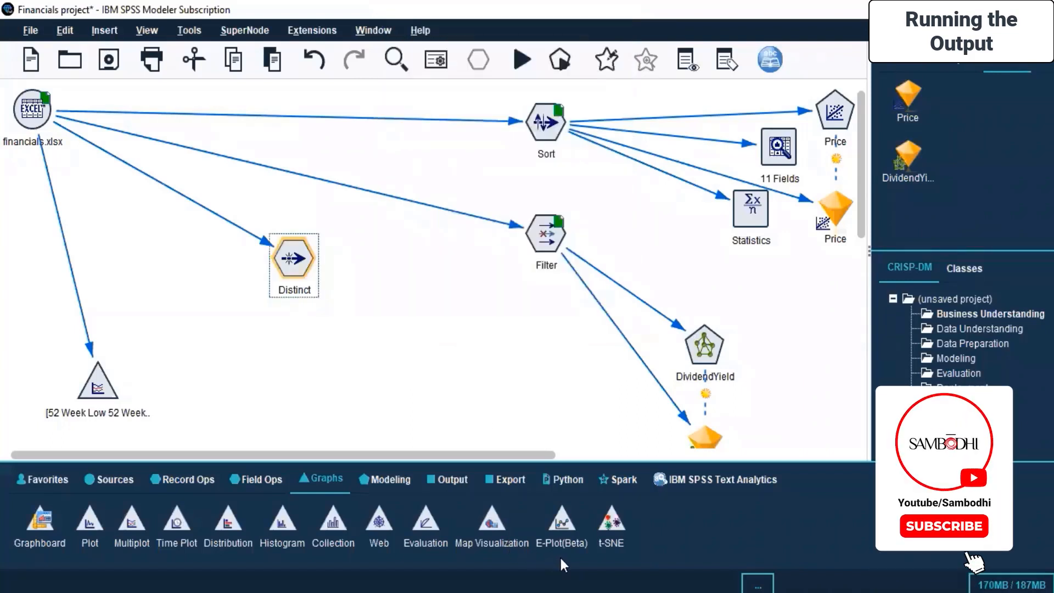
click(391, 478)
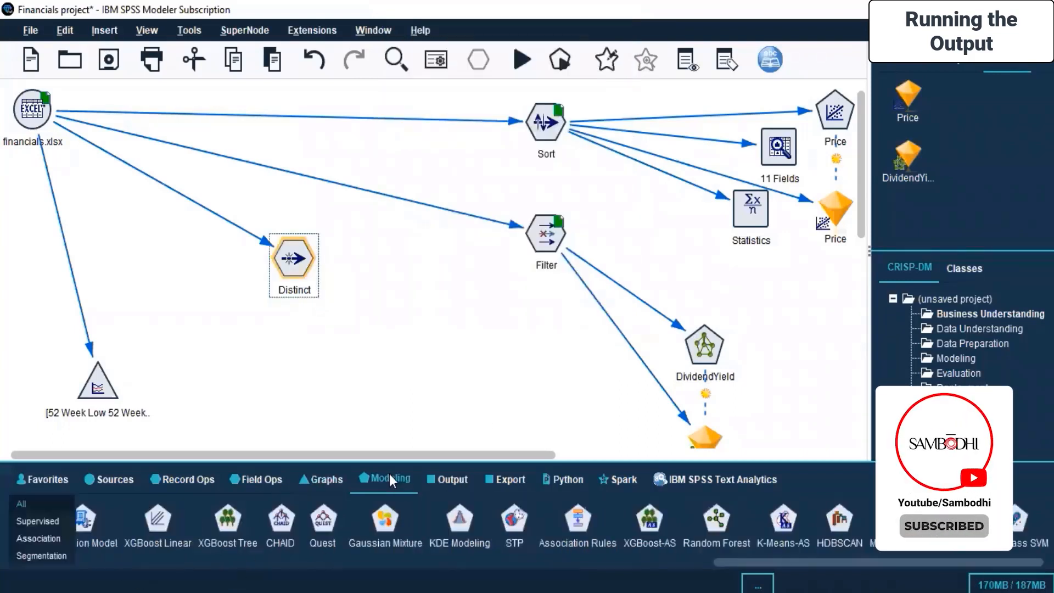
click(455, 479)
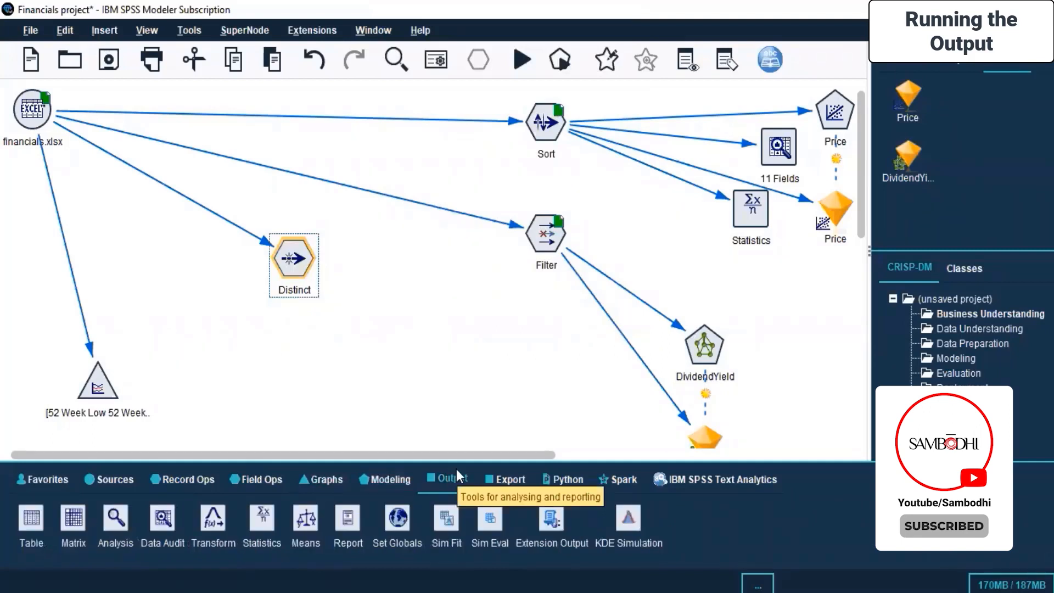
Add a SAS export node after Distinct and enable caching on the Distinct node.
click(484, 476)
double_click(493, 520)
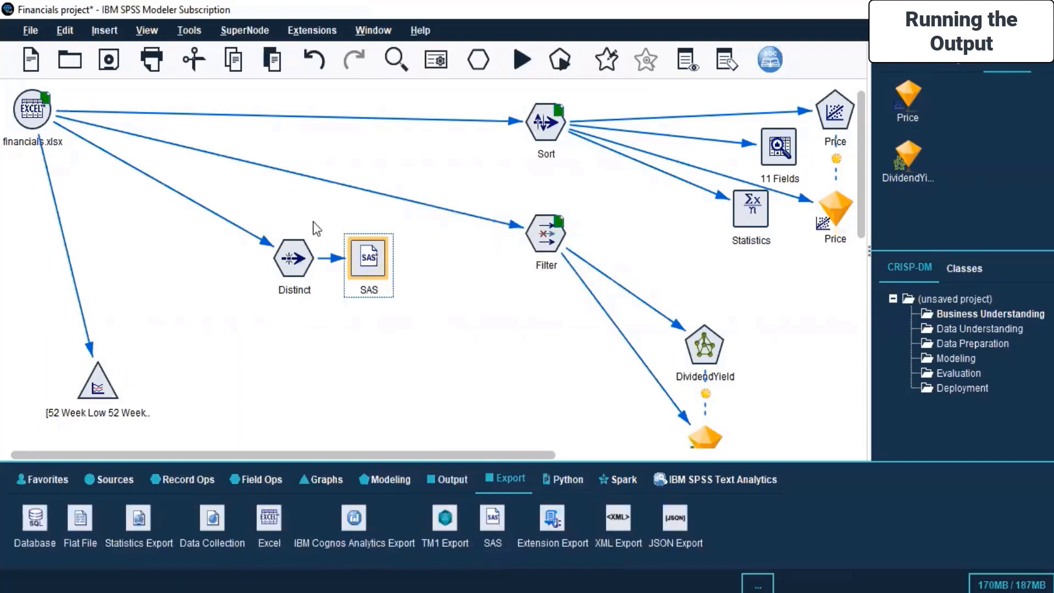
right_click(296, 256)
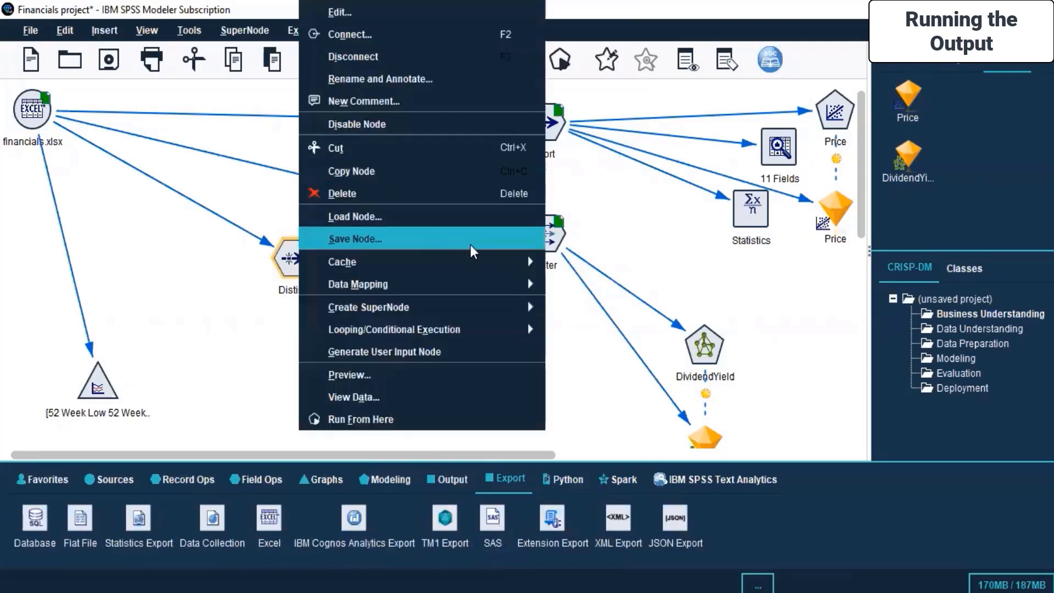
mouse_move(481, 268)
click(570, 262)
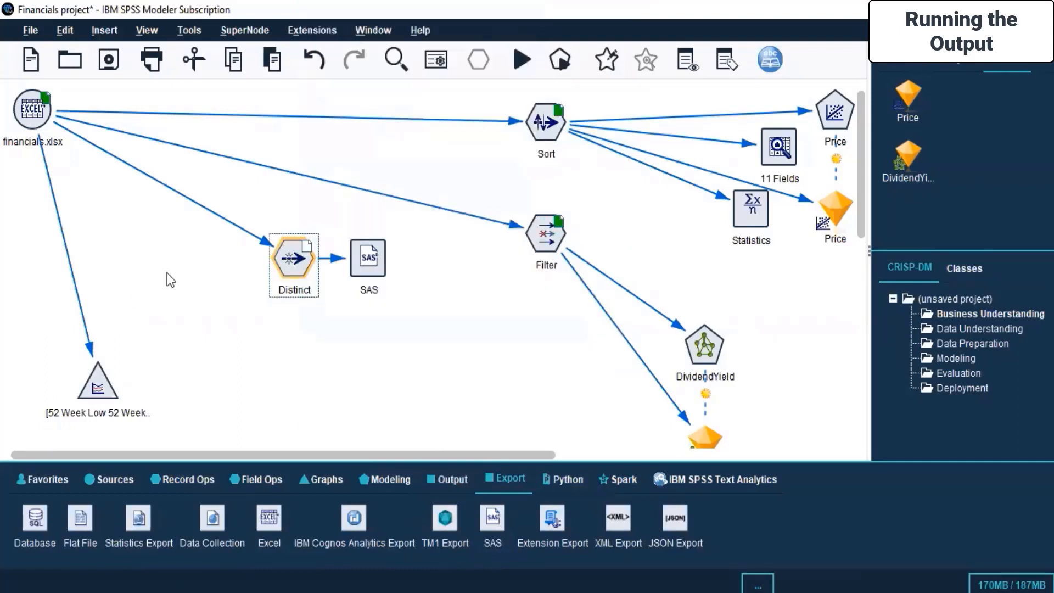
Run Distinct and SAS together, cancel overwriting sasexp.sd2, and open the SAS node's settings.
drag(269, 207, 425, 300)
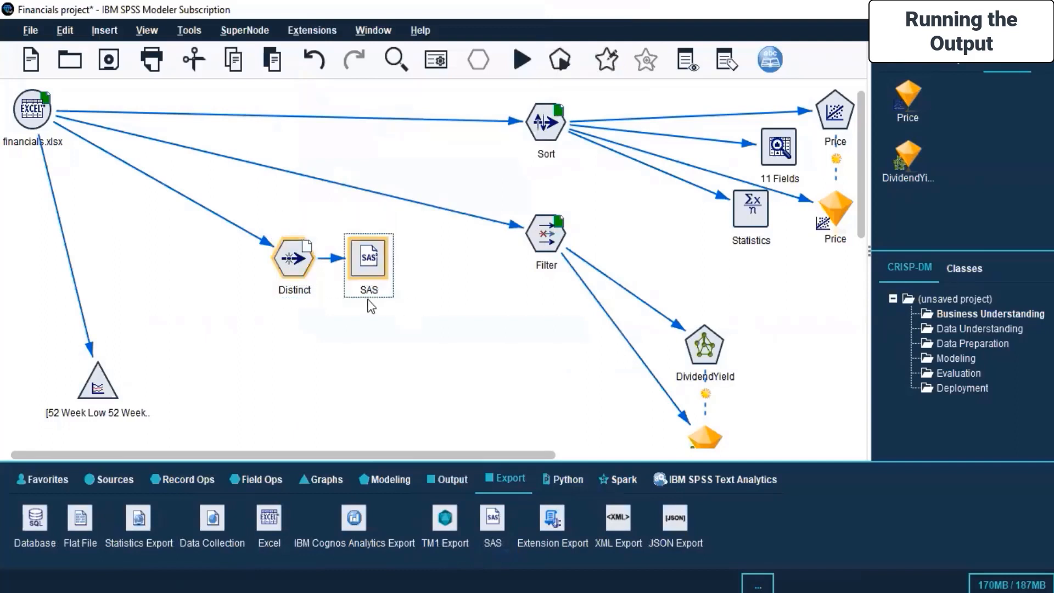
right_click(285, 265)
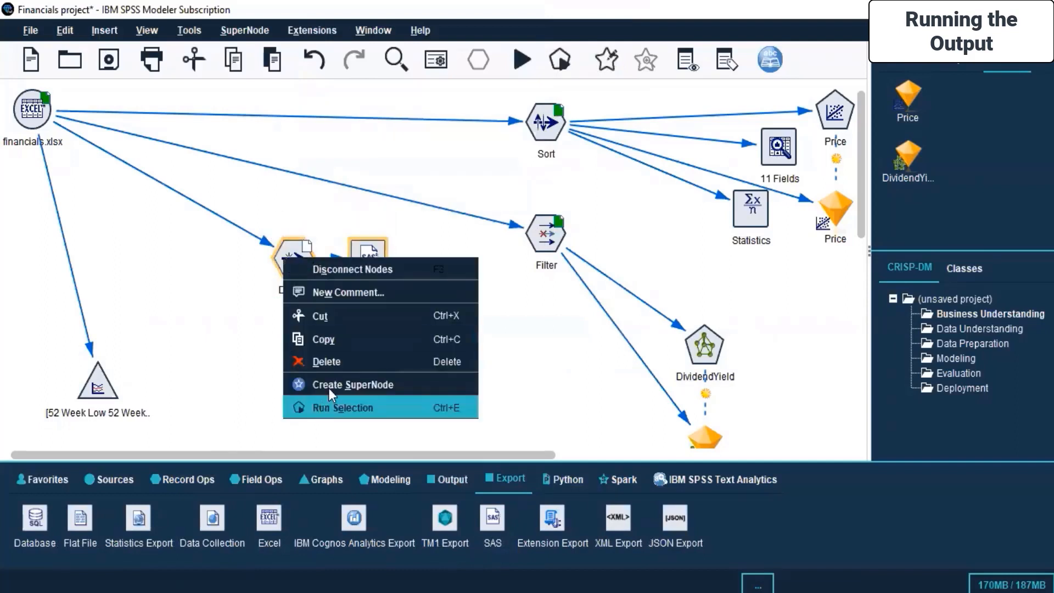
click(327, 406)
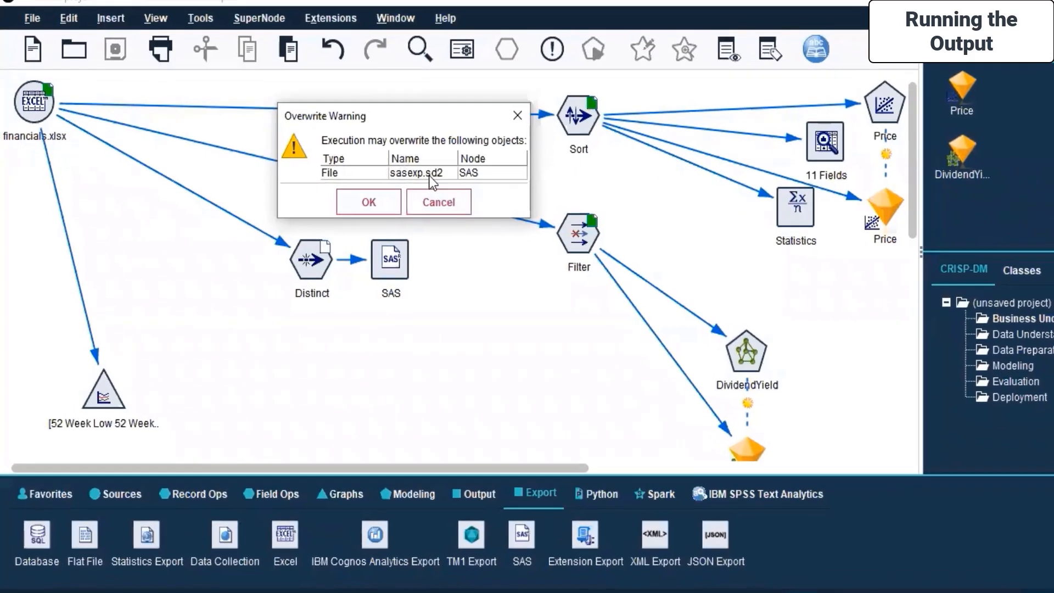
click(447, 207)
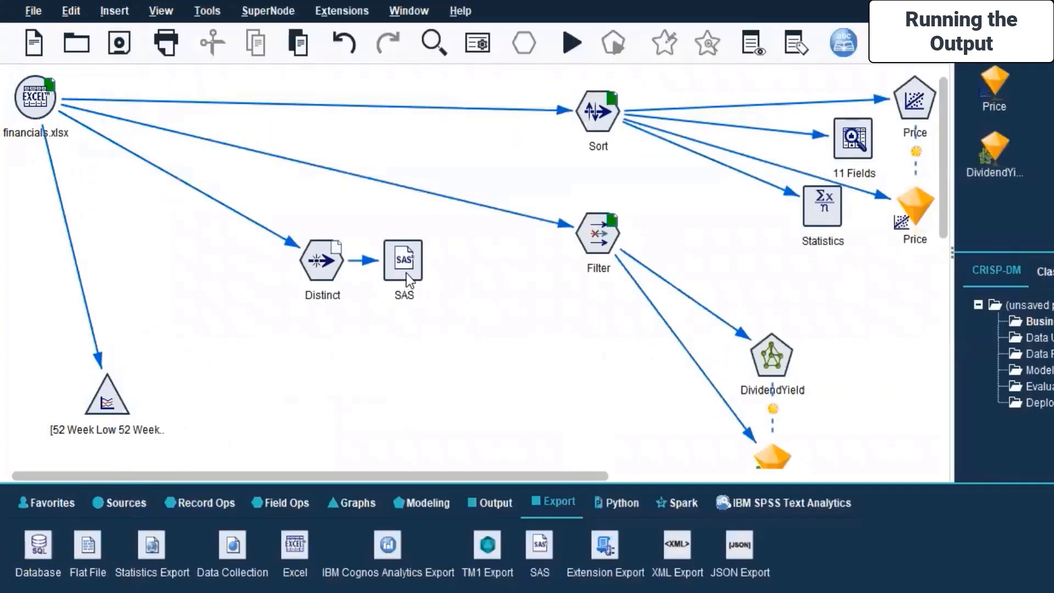
click(406, 273)
right_click(413, 272)
click(437, 281)
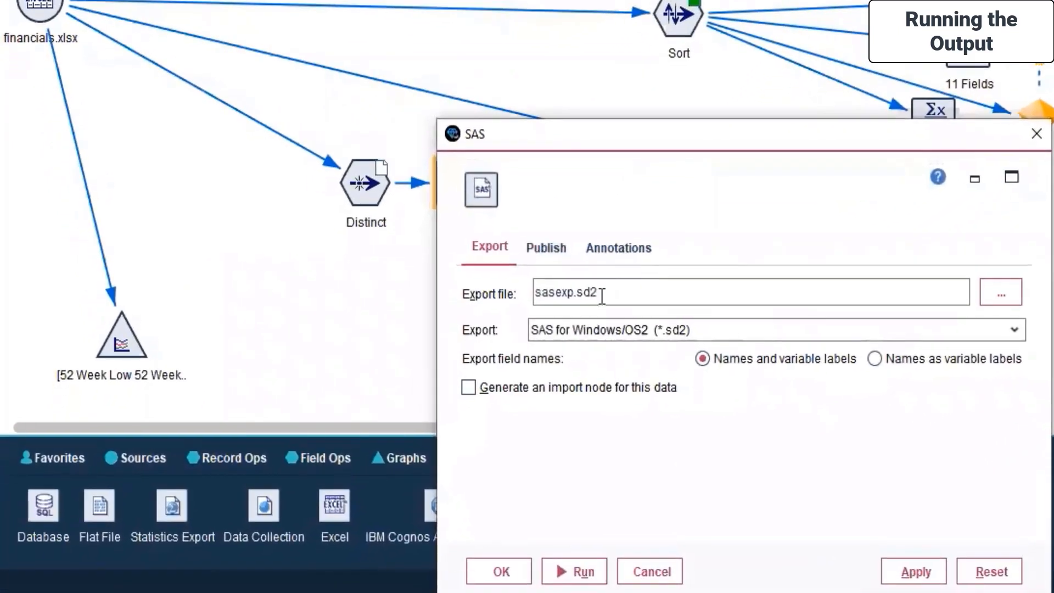
Change the SAS export format to SAS Version 7/8/9 and apply it.
click(627, 336)
click(628, 391)
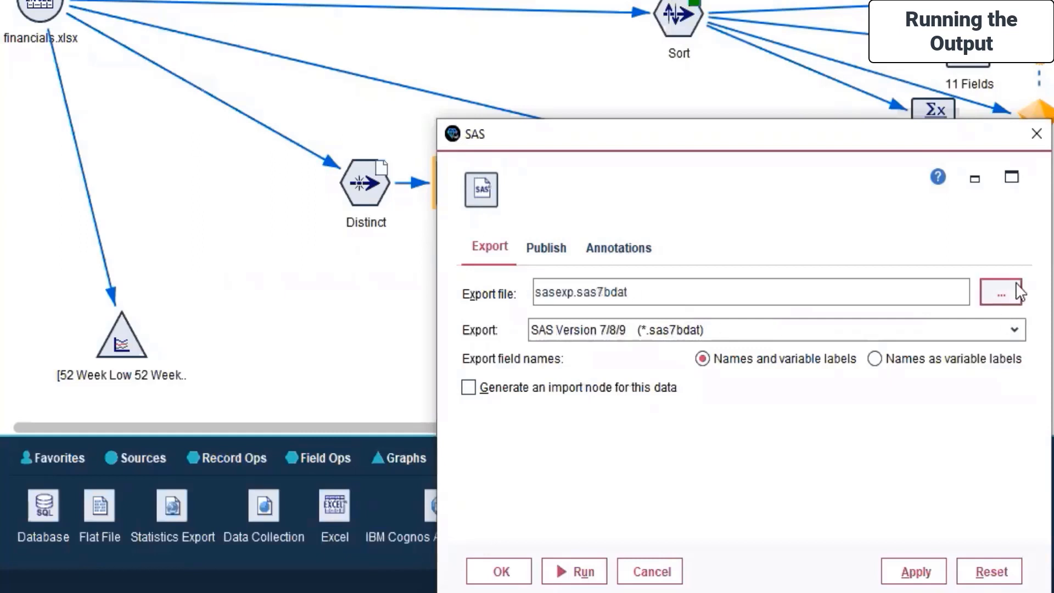
triple_click(694, 294)
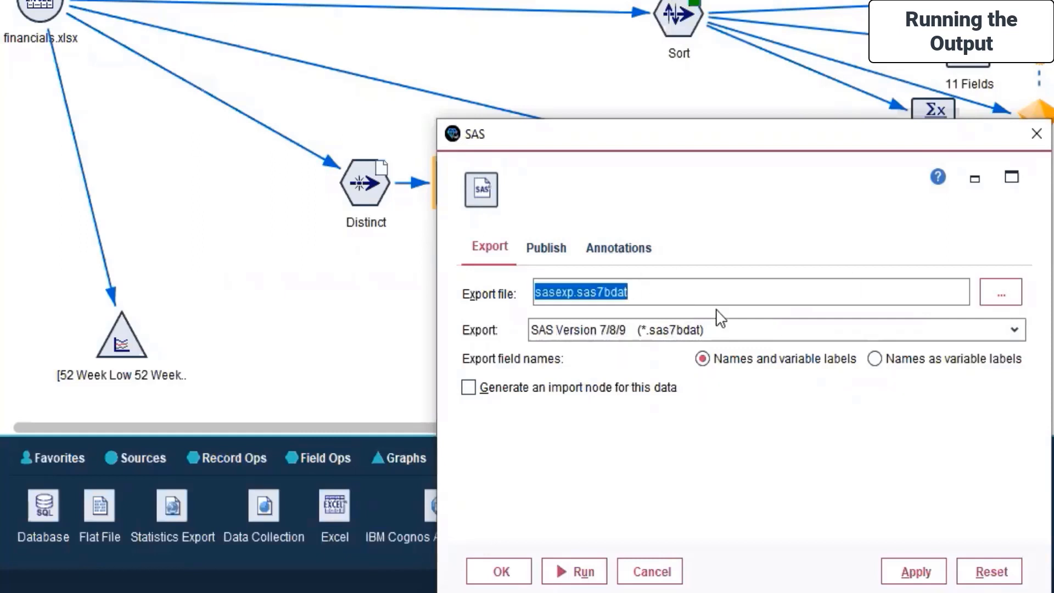
click(912, 571)
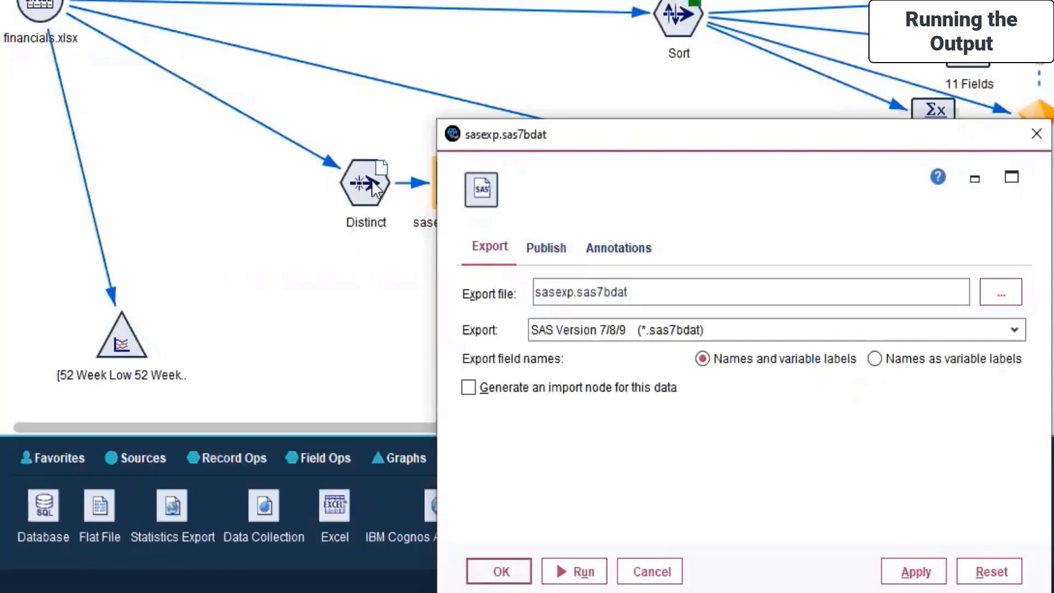
click(501, 572)
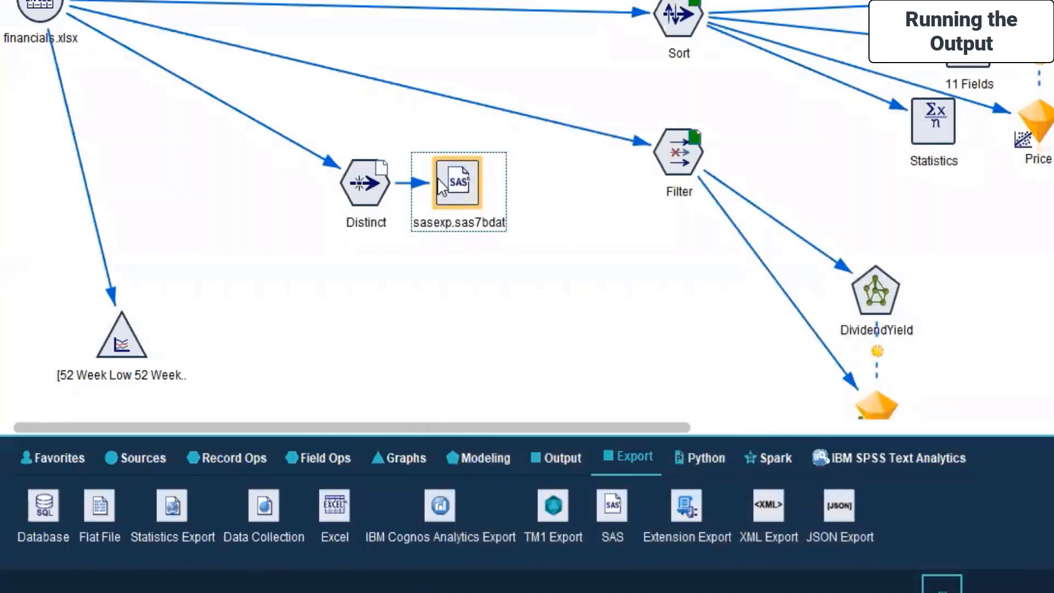
Save the export file as financial project in the SPSS MODELLER > Day 10 folder.
right_click(437, 177)
click(537, 202)
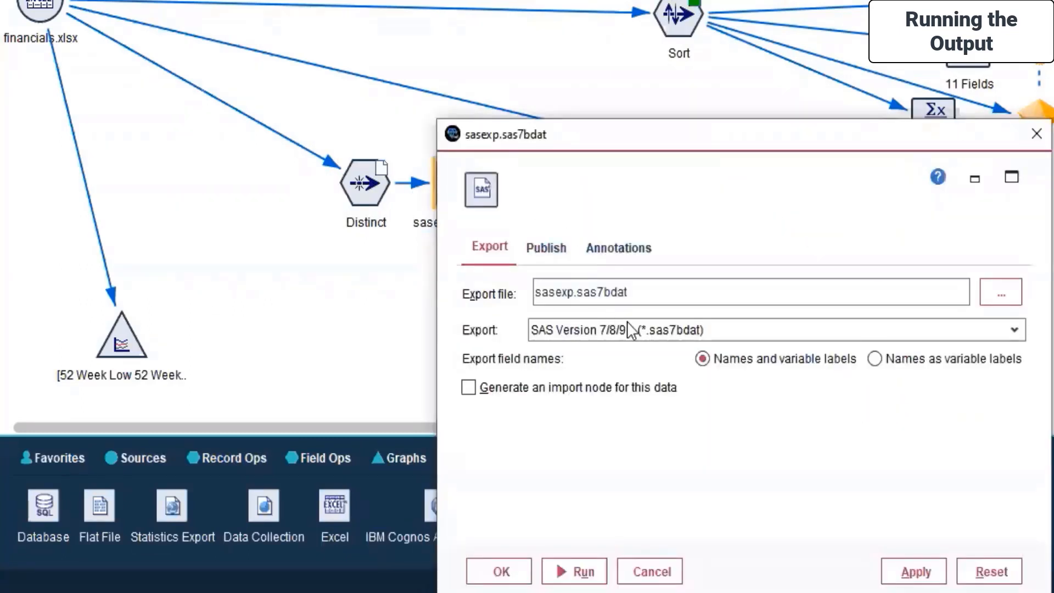
triple_click(647, 294)
click(1001, 293)
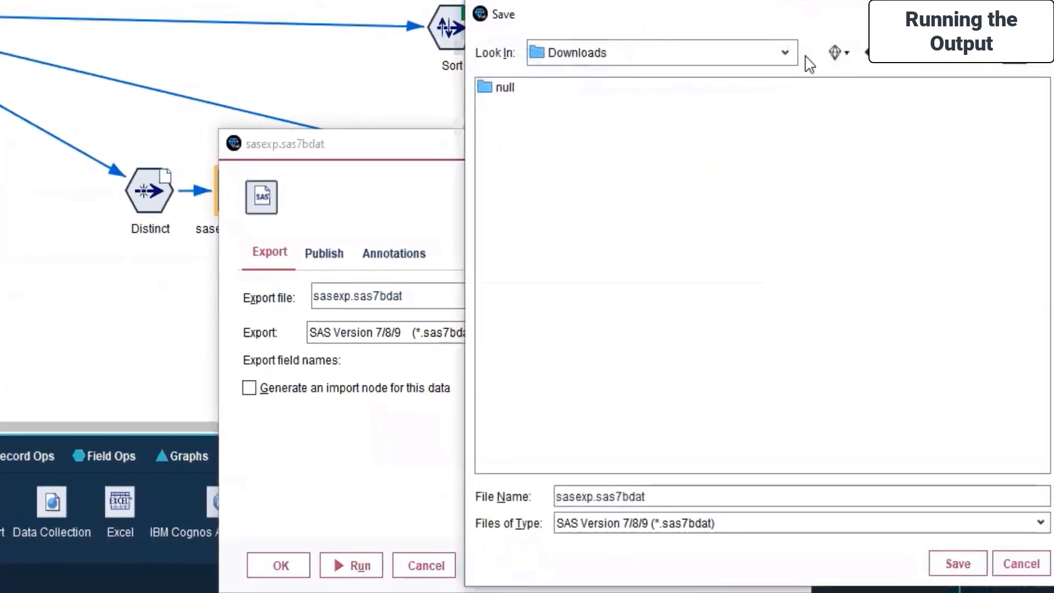
click(784, 52)
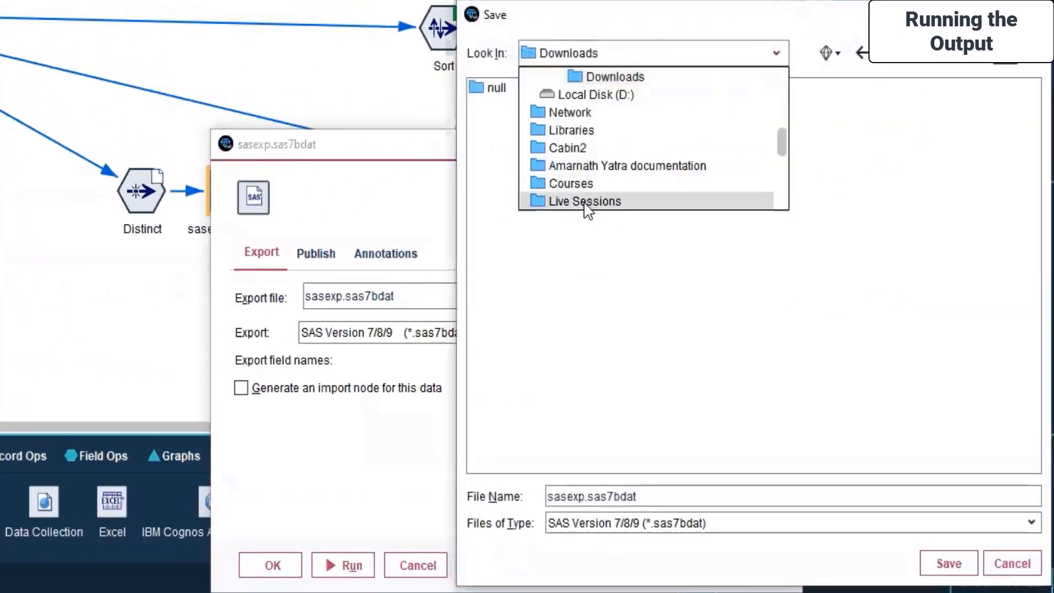
click(586, 200)
double_click(583, 196)
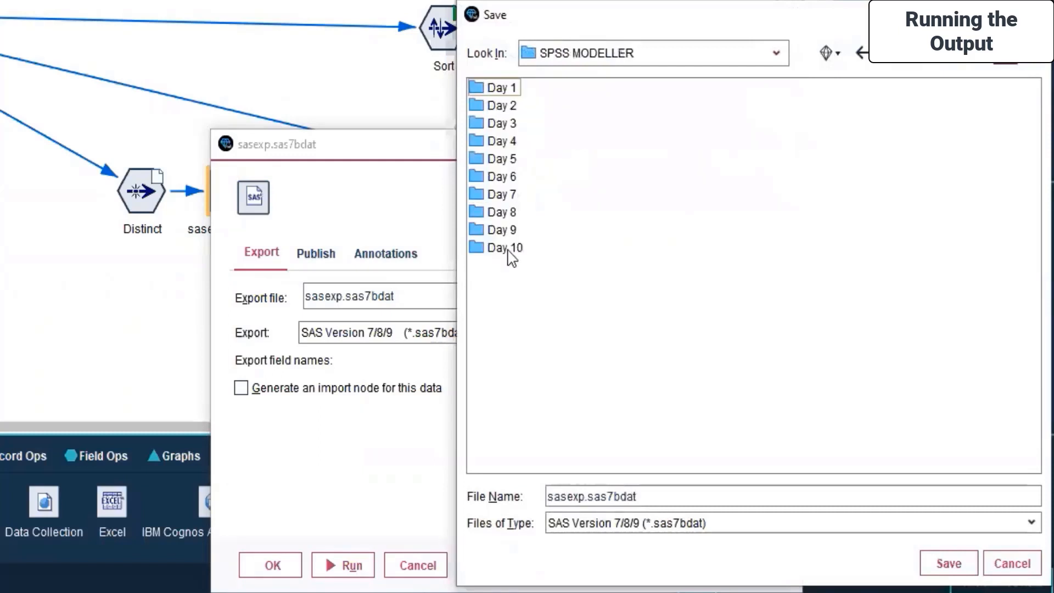
double_click(504, 247)
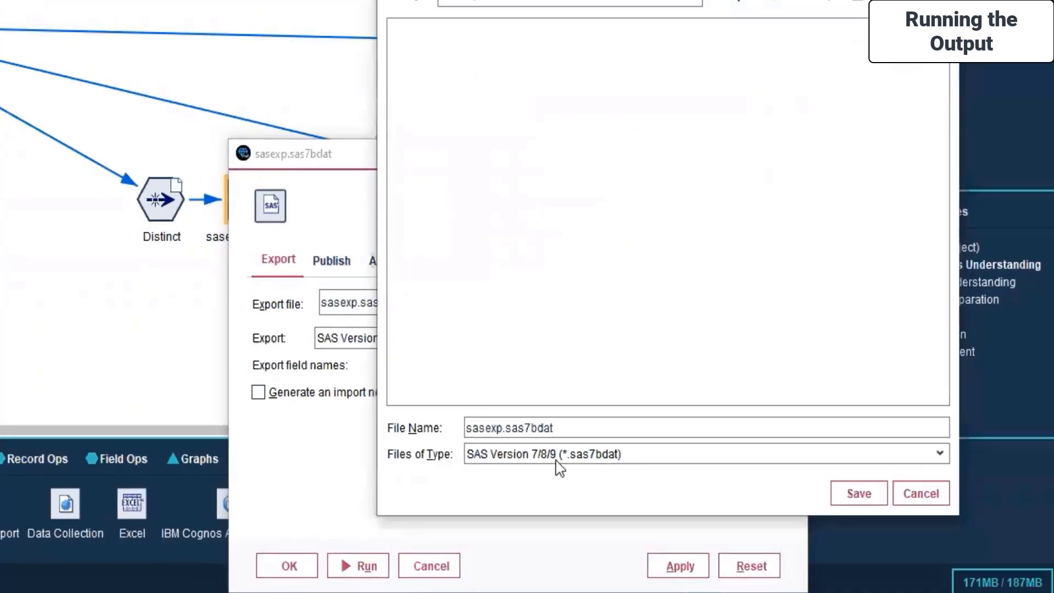
double_click(557, 428)
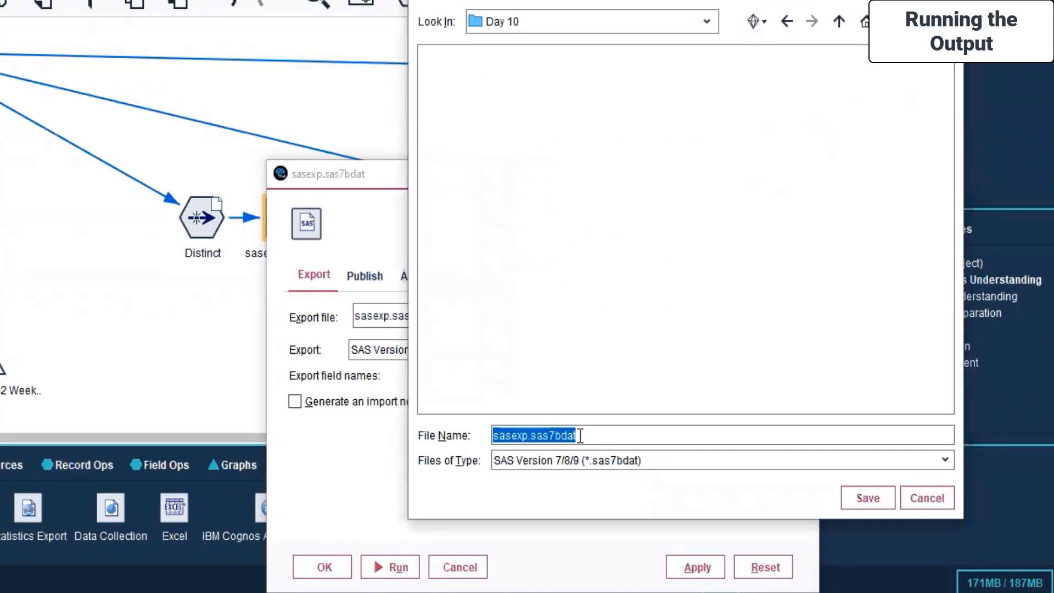
text(financial project)
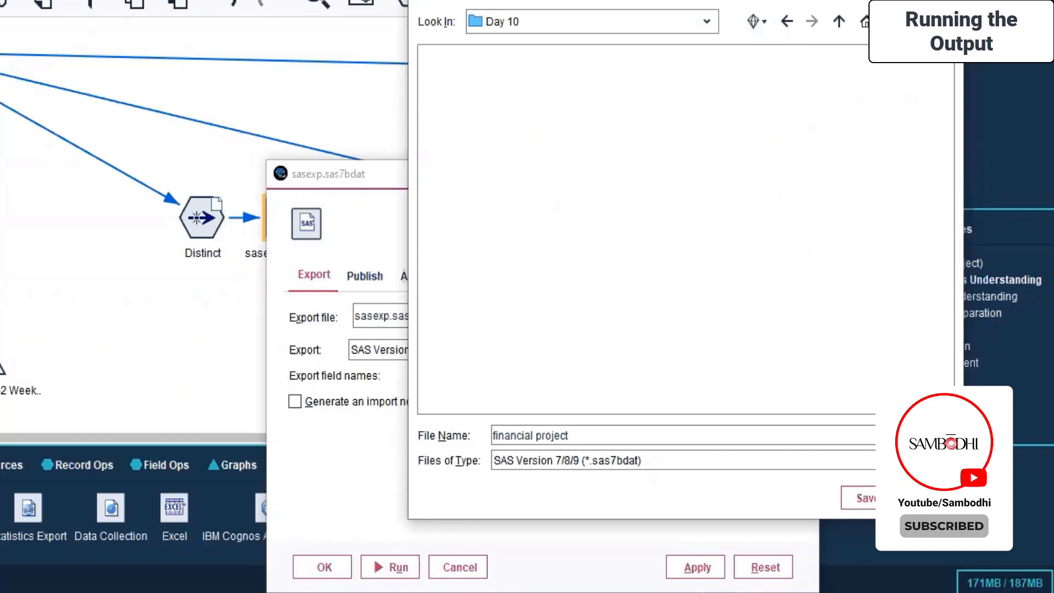
click(860, 500)
Apply the financial project file name and run Distinct with the SAS export node.
click(695, 557)
click(306, 567)
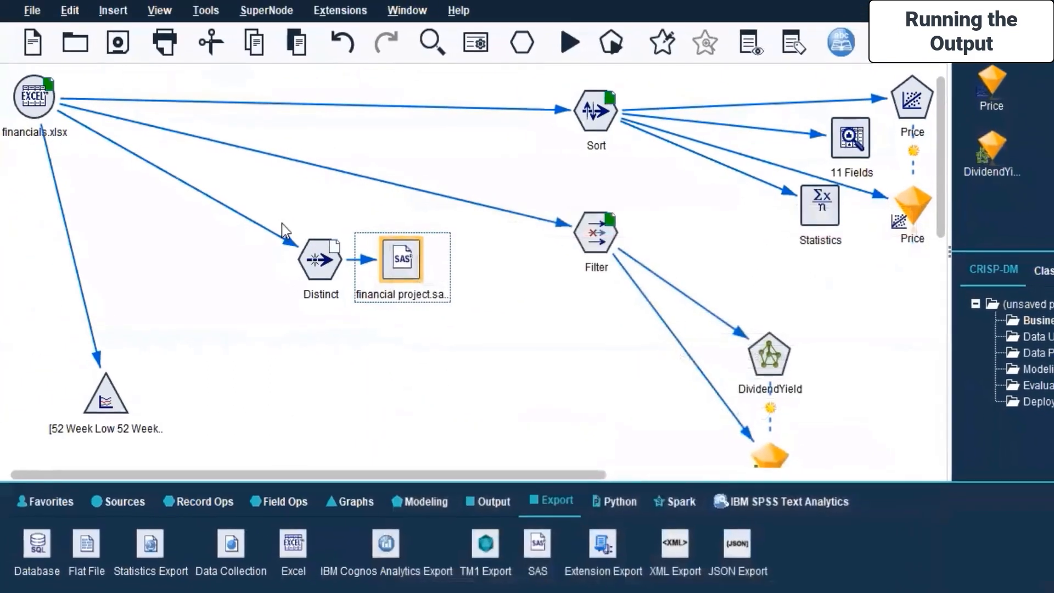
drag(207, 226, 469, 317)
right_click(399, 260)
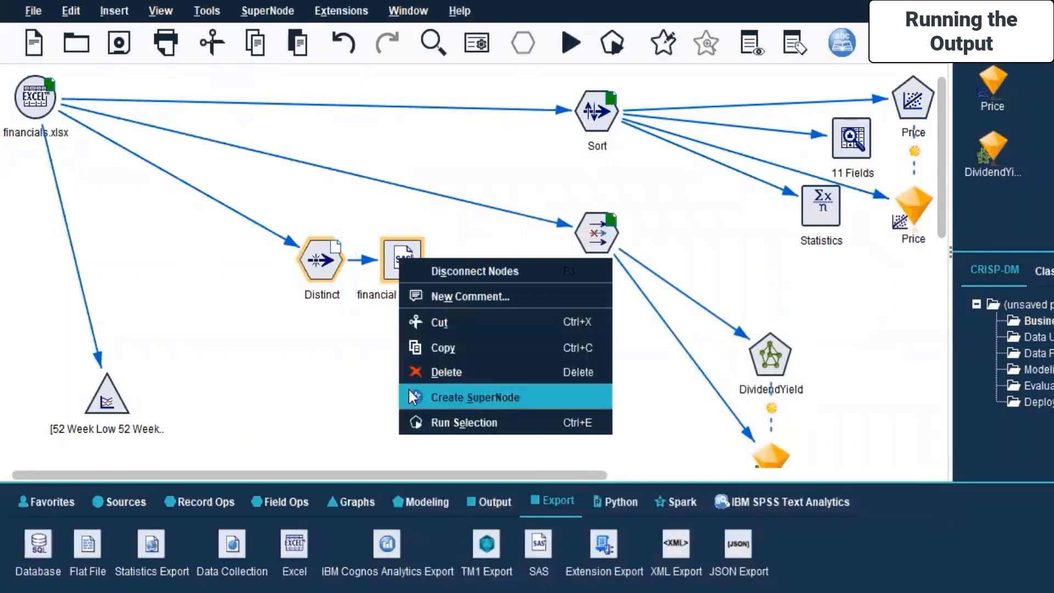
click(429, 418)
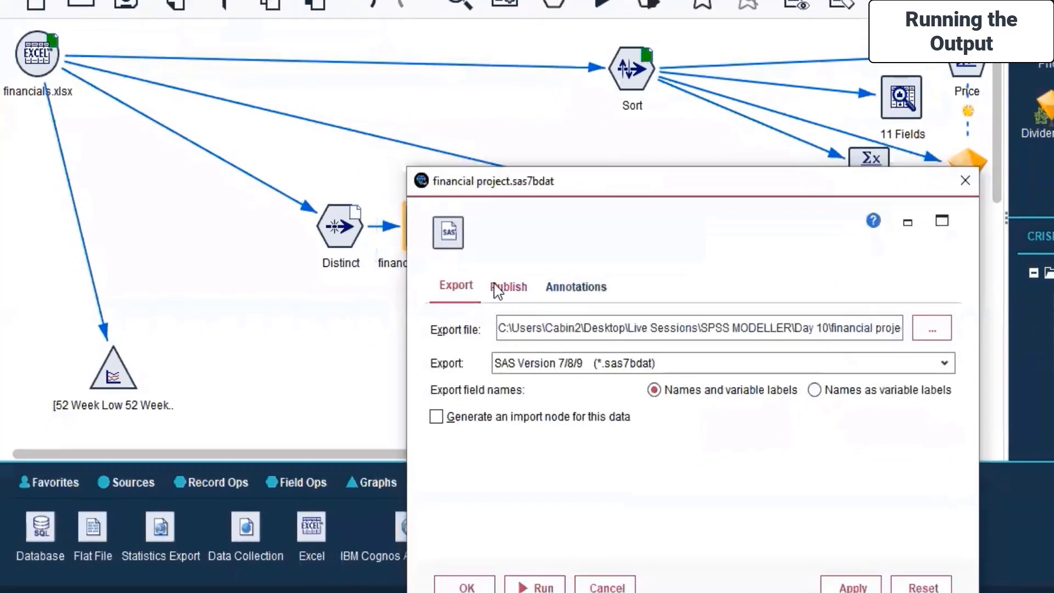
Review the export node's tabs, re-save the file into Day 10, and apply the settings.
click(501, 288)
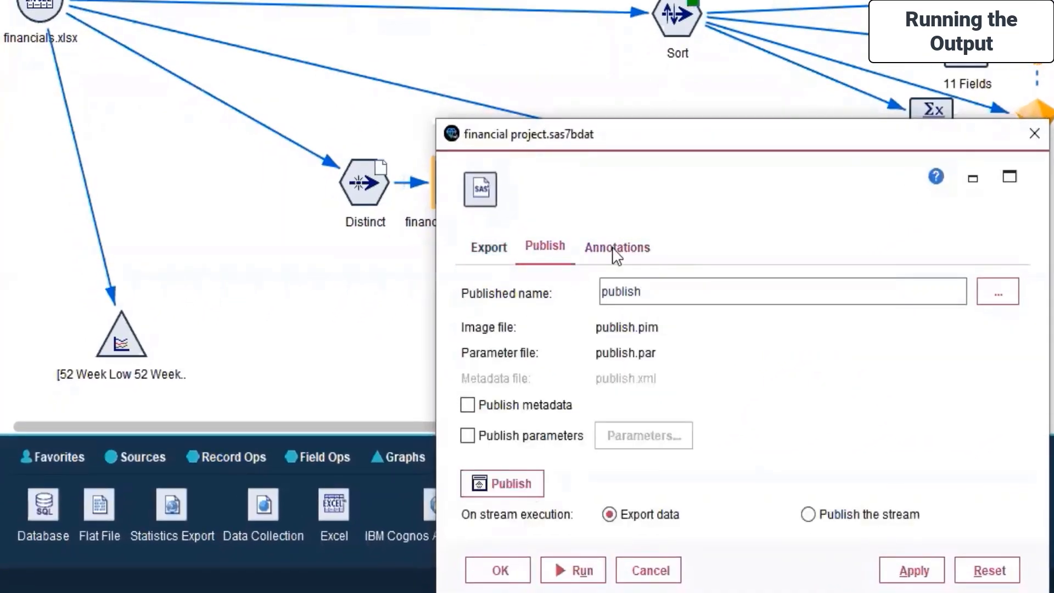
click(589, 255)
click(508, 254)
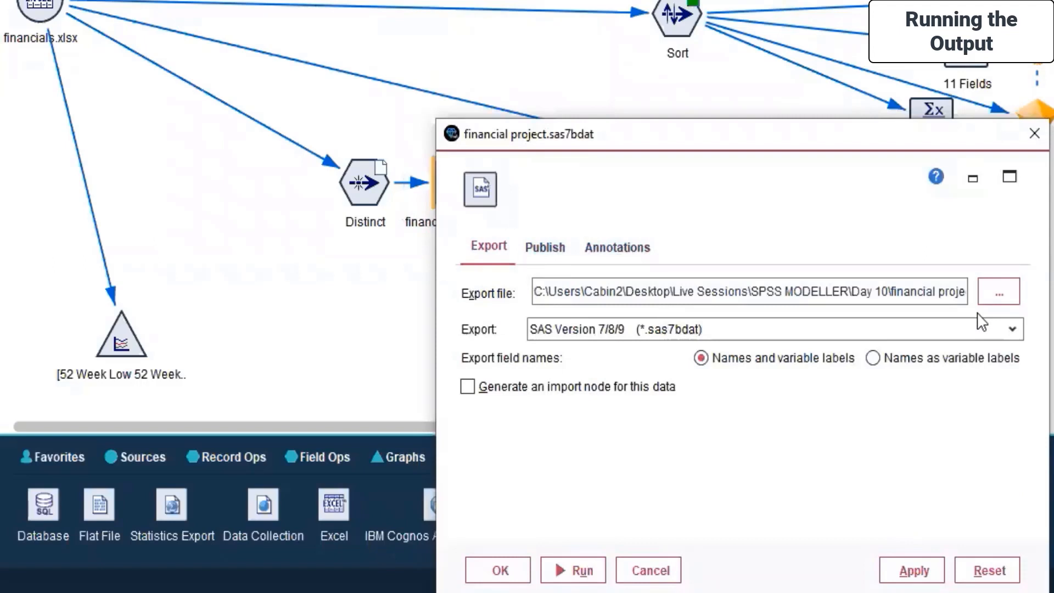
click(1009, 331)
click(1010, 331)
click(998, 292)
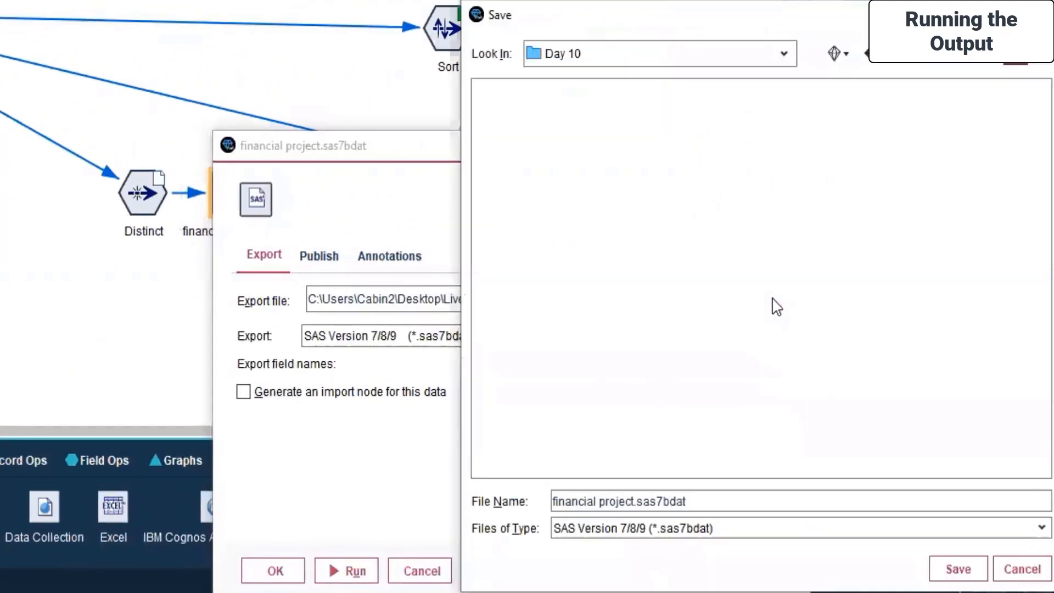
click(955, 567)
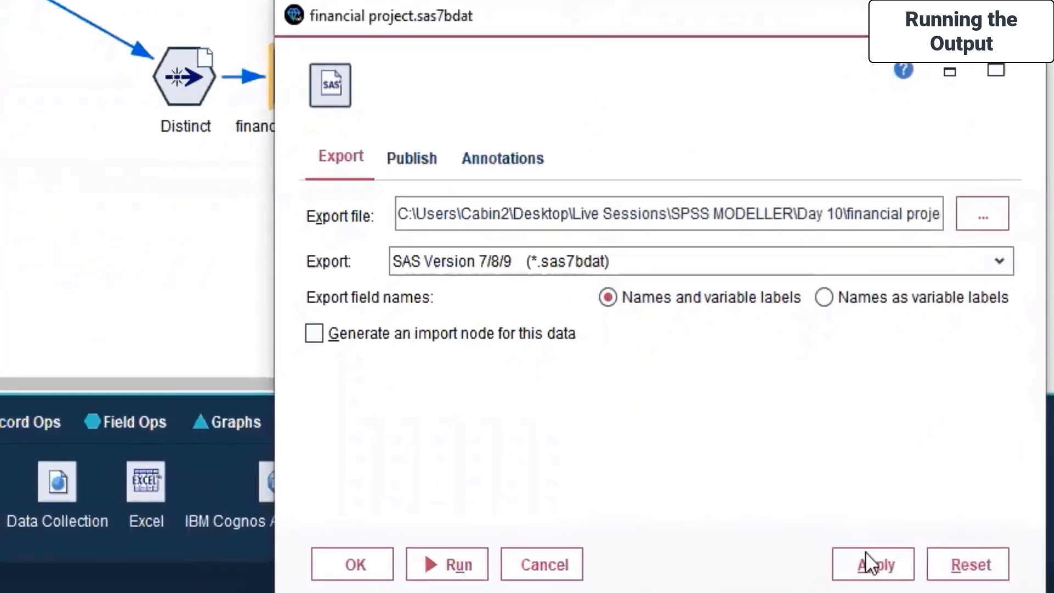
click(753, 568)
click(354, 570)
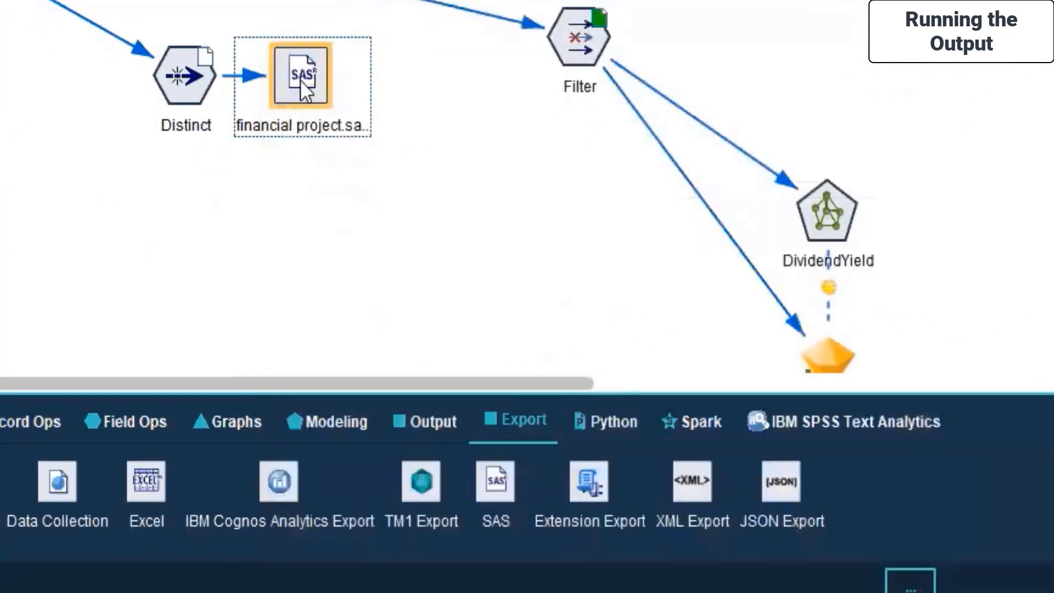
Run the financial project SAS export node and dismiss the error messages.
right_click(299, 80)
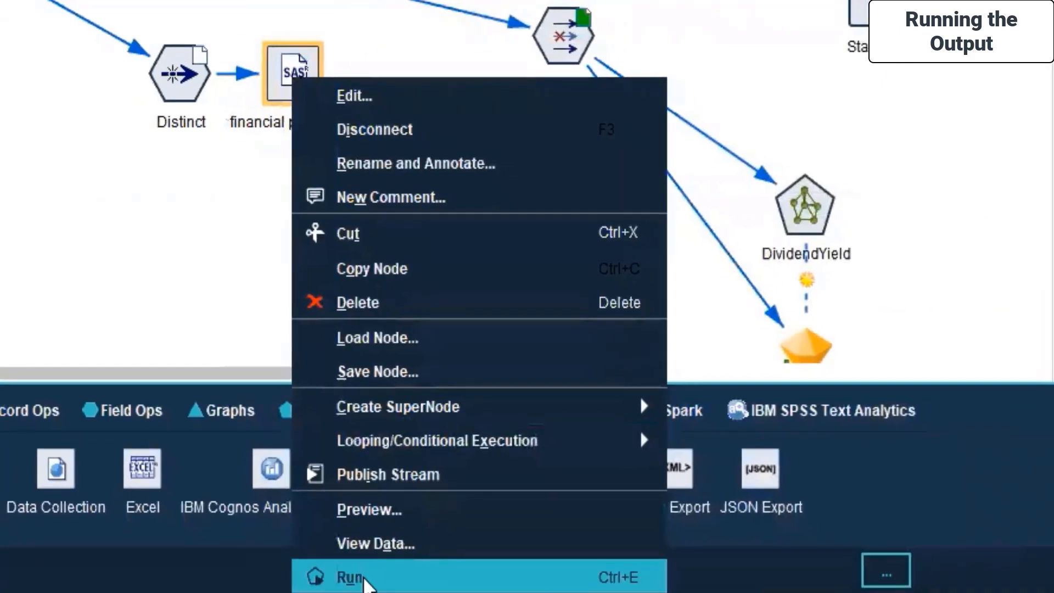
click(363, 581)
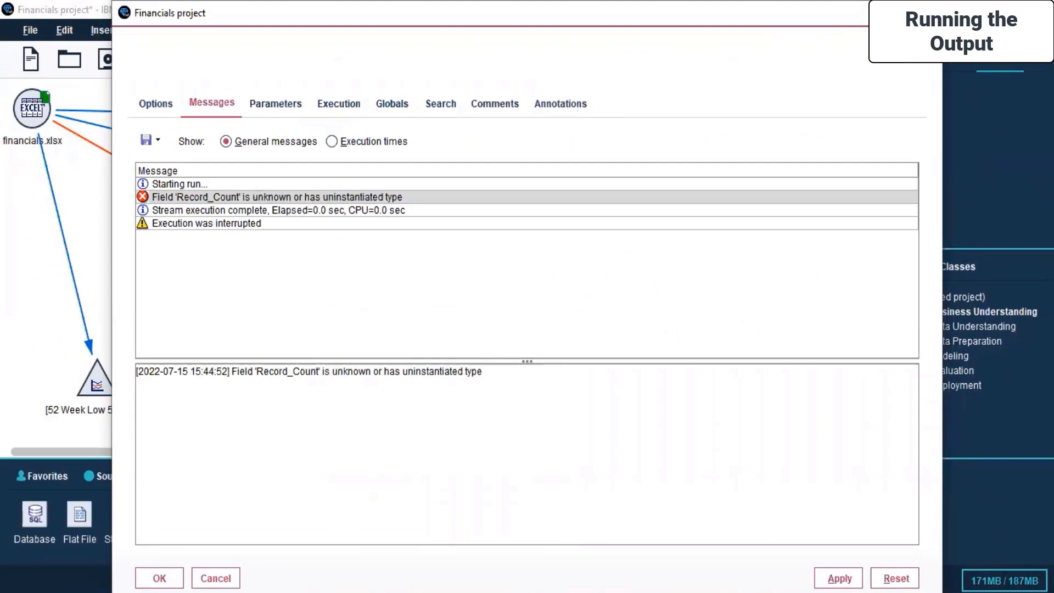
key(Escape)
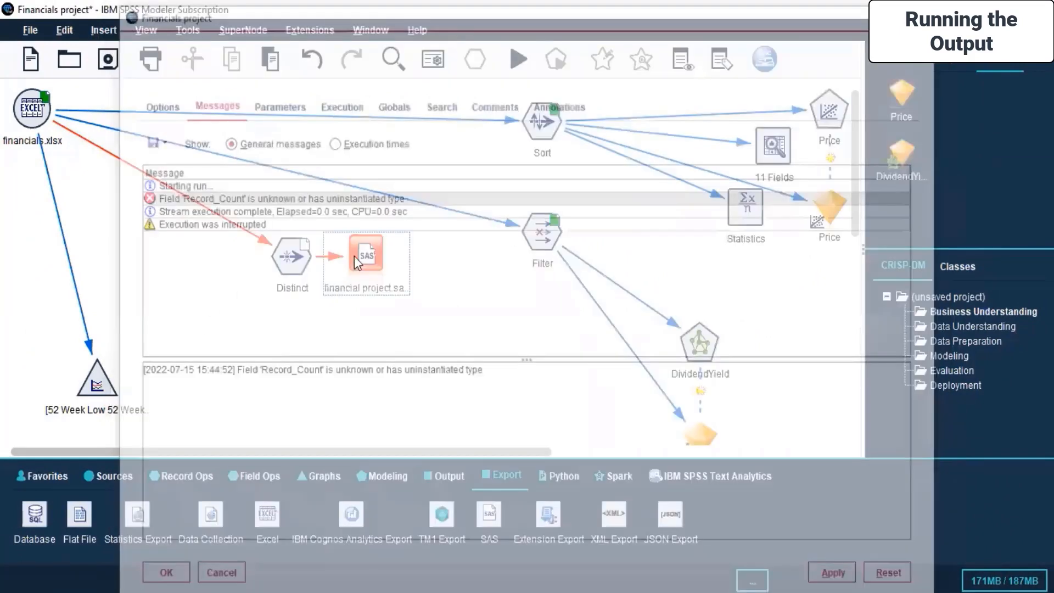
Preview the data feeding the export, then rerun the node and close the Record_Count error.
right_click(367, 242)
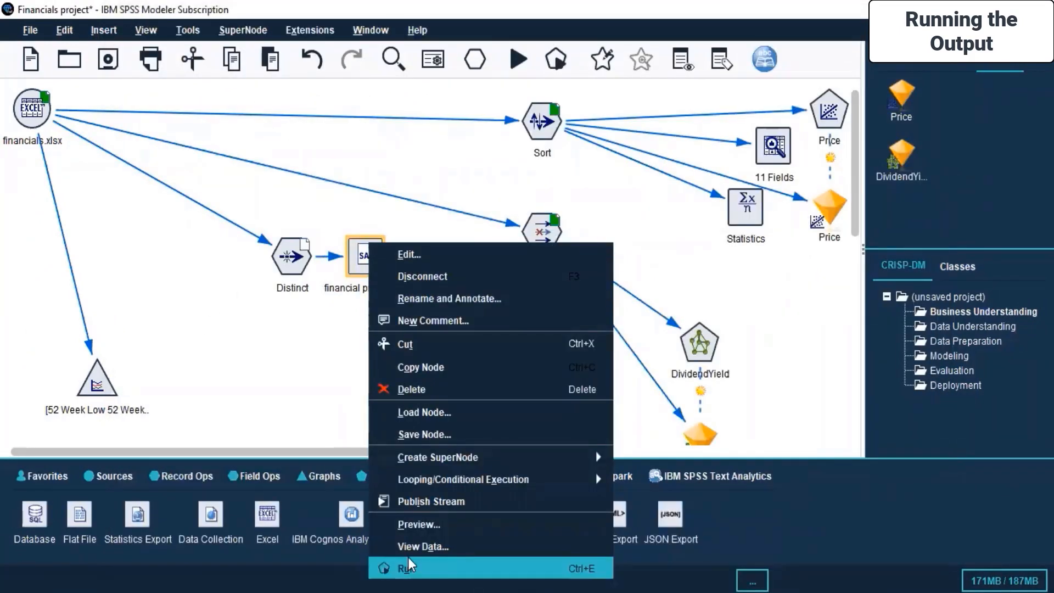
click(412, 524)
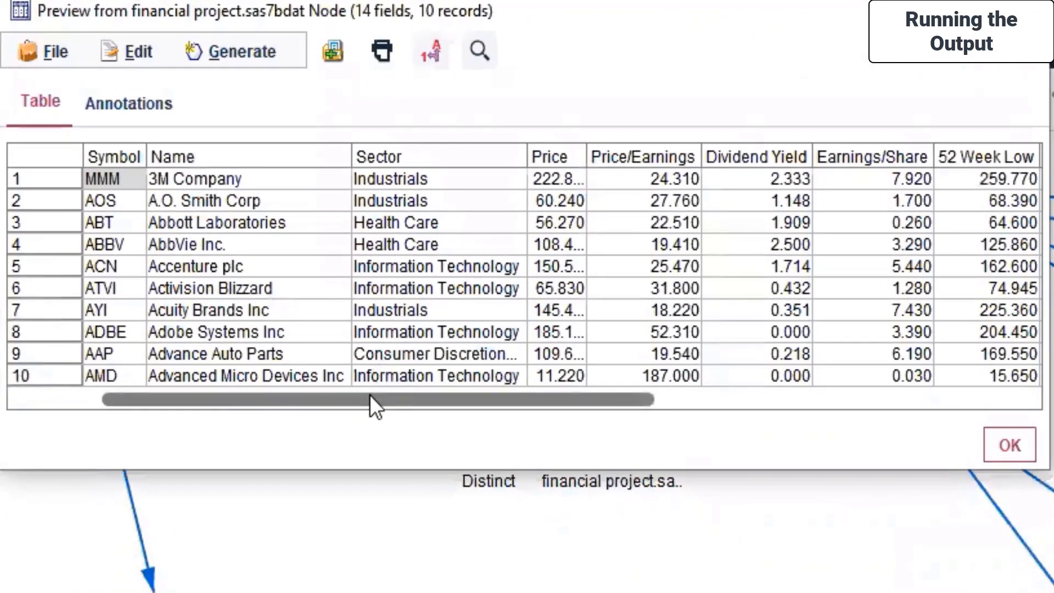
drag(370, 400, 992, 376)
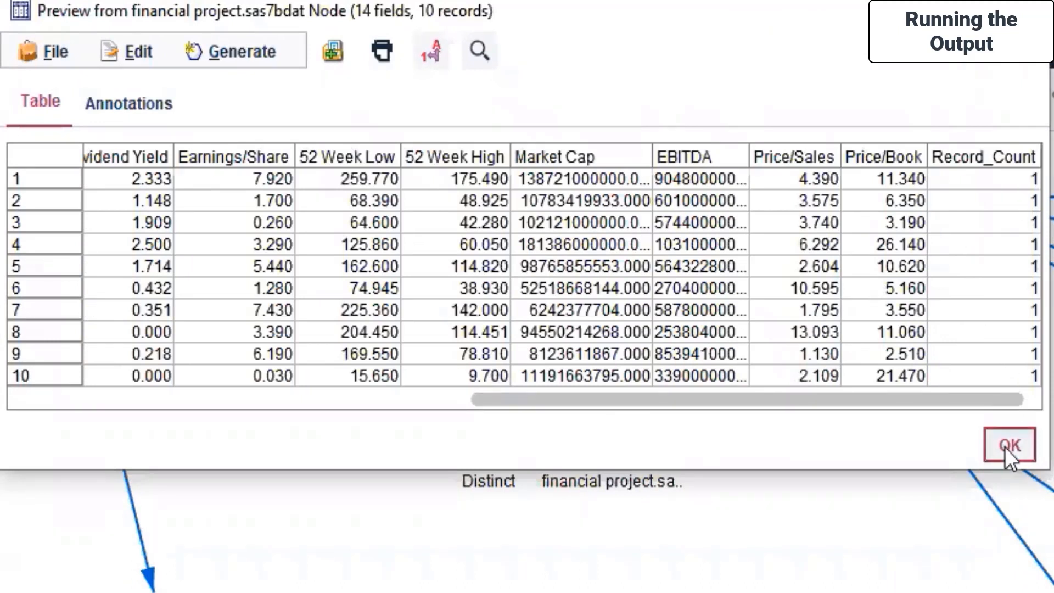
click(989, 455)
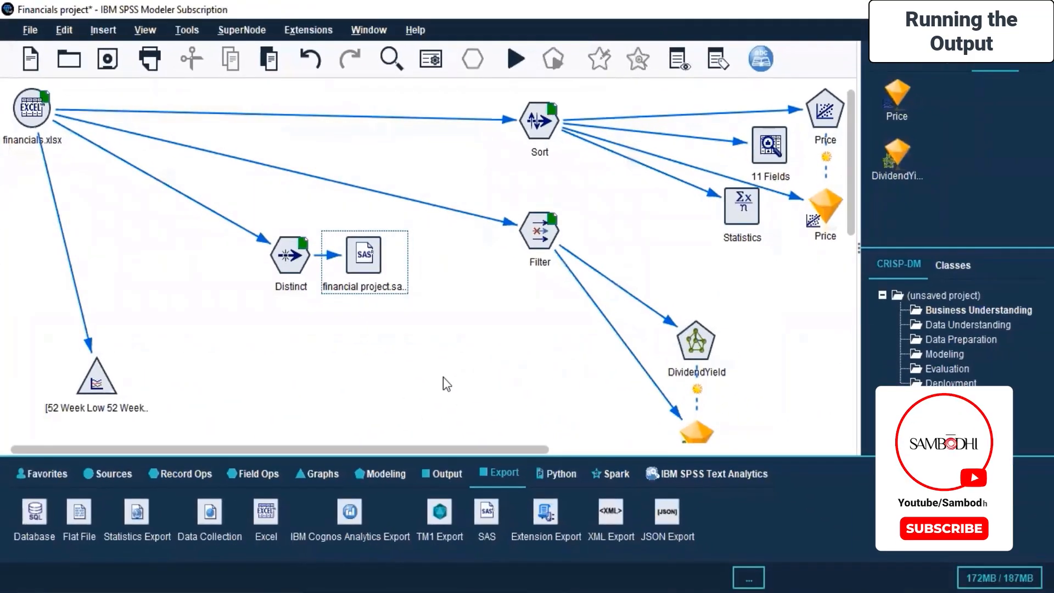
right_click(363, 259)
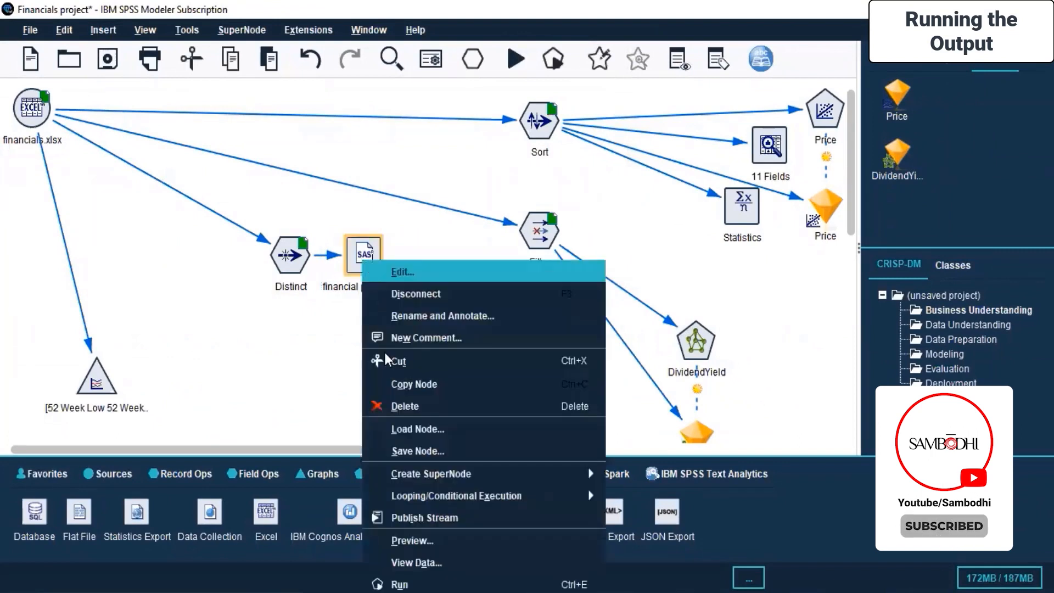
click(399, 584)
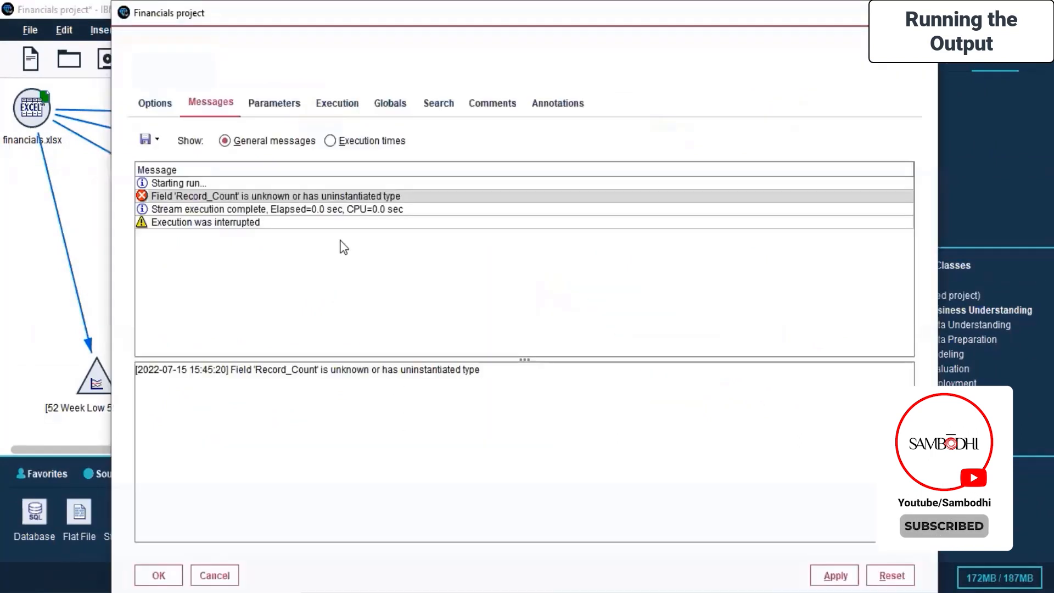
click(161, 575)
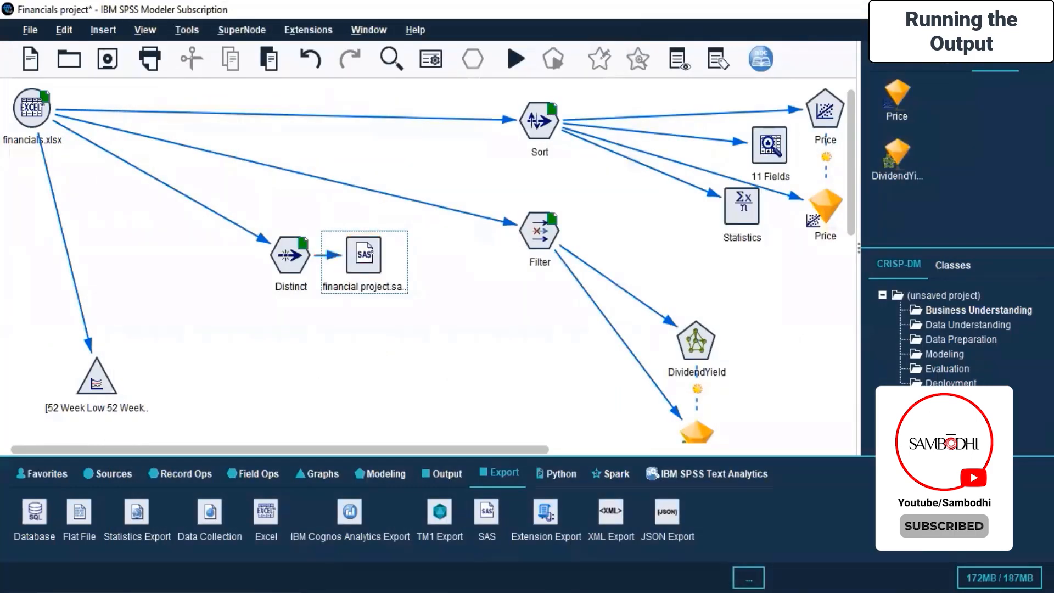
Switch to the Day 10 File Explorer window and refresh its file list.
click(493, 545)
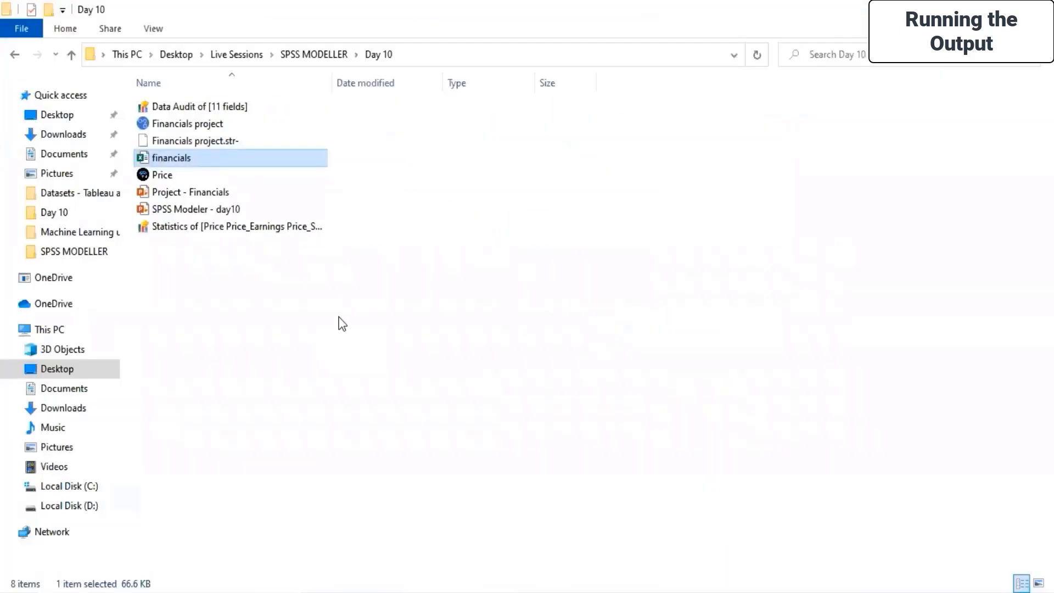
right_click(341, 323)
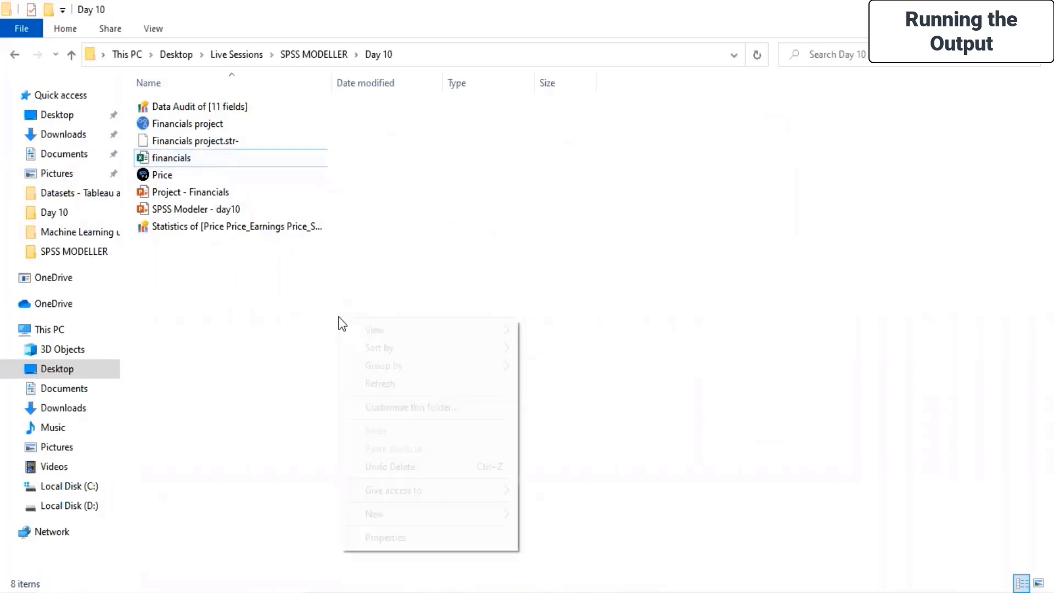
click(397, 383)
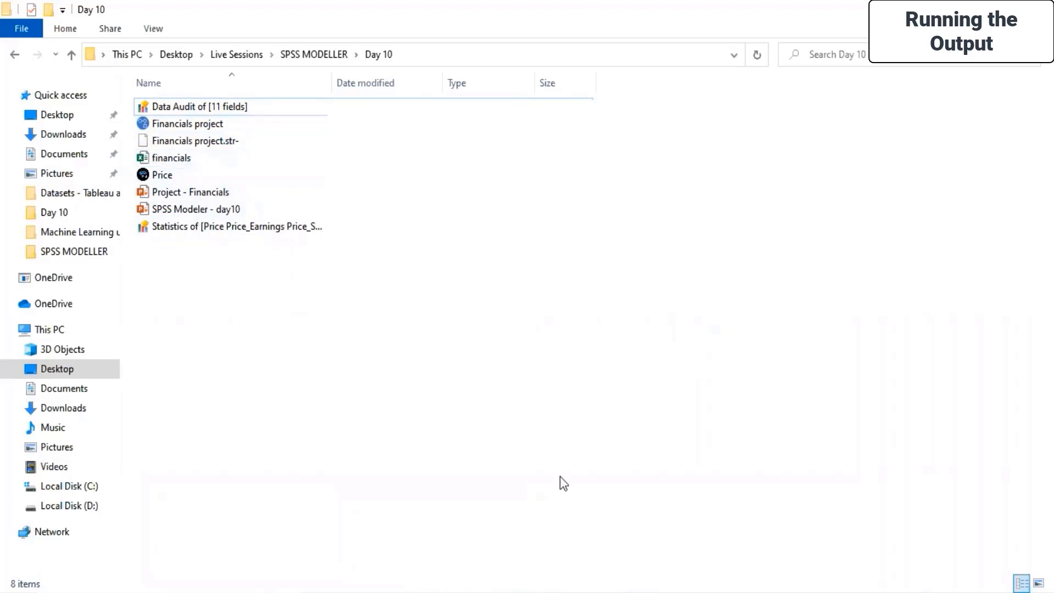
Place a Statistics Export node below Distinct and link Distinct to it.
click(547, 590)
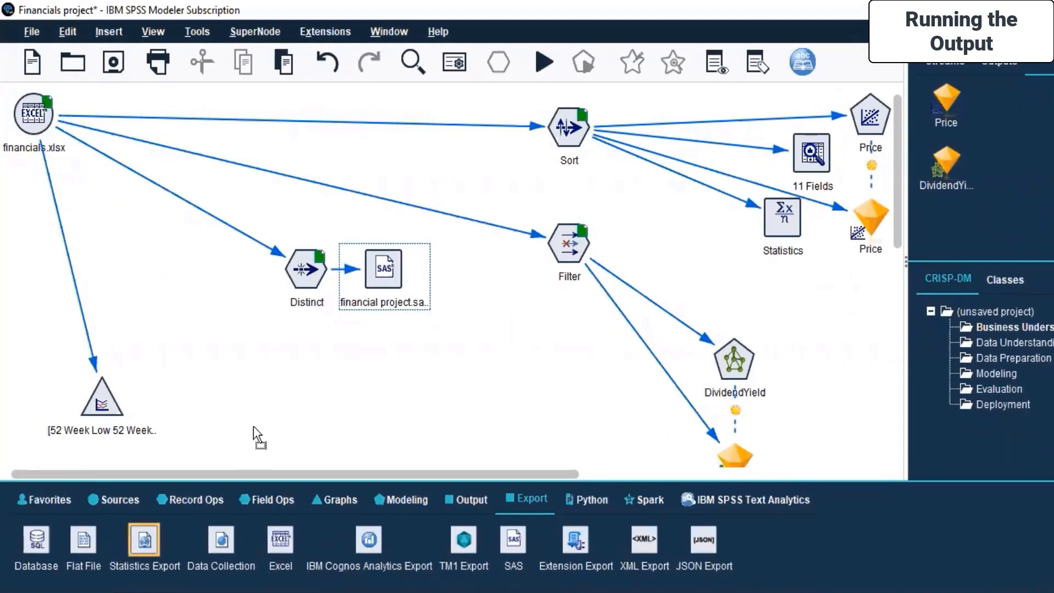
drag(252, 426, 315, 376)
click(302, 269)
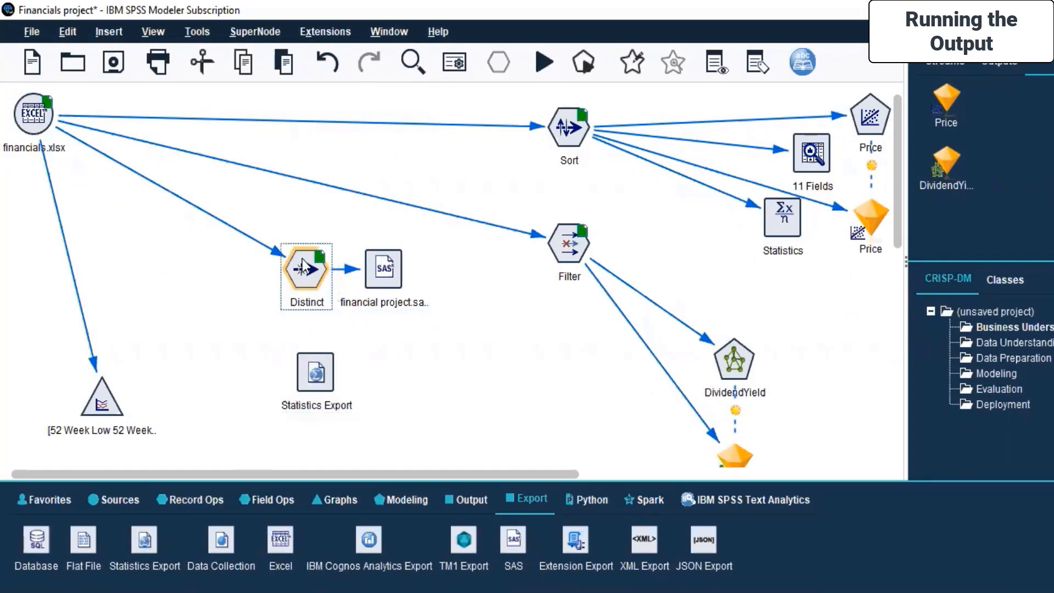
right_click(301, 269)
key(Escape)
click(321, 378)
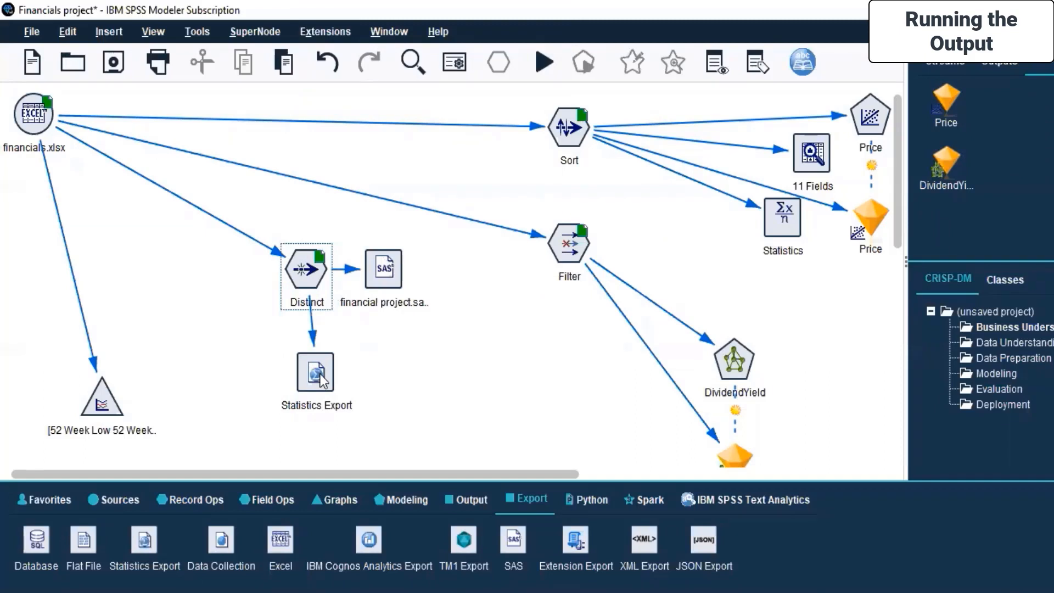
click(317, 378)
right_click(315, 377)
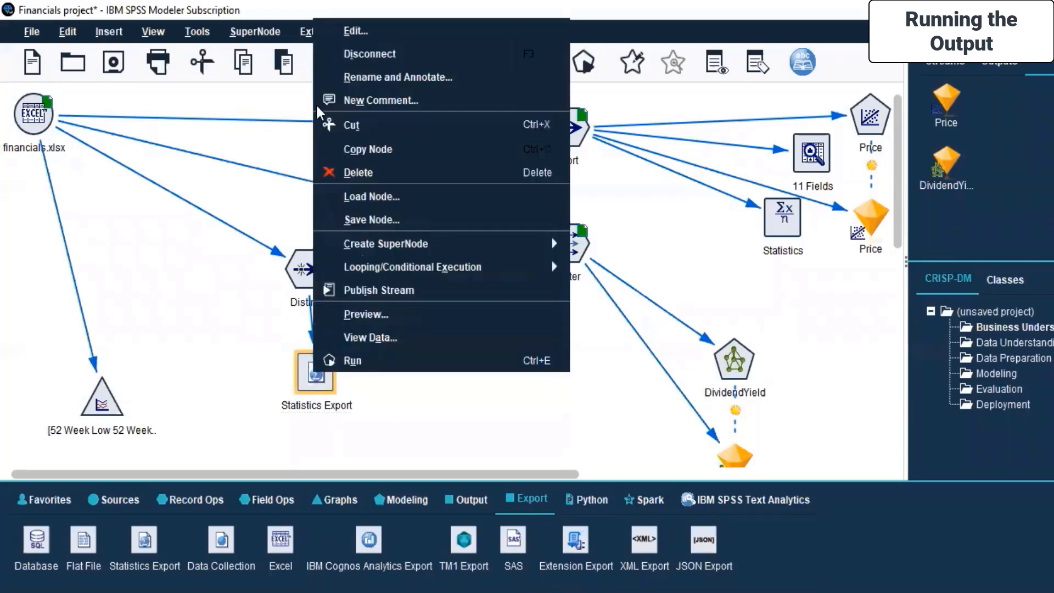
click(354, 30)
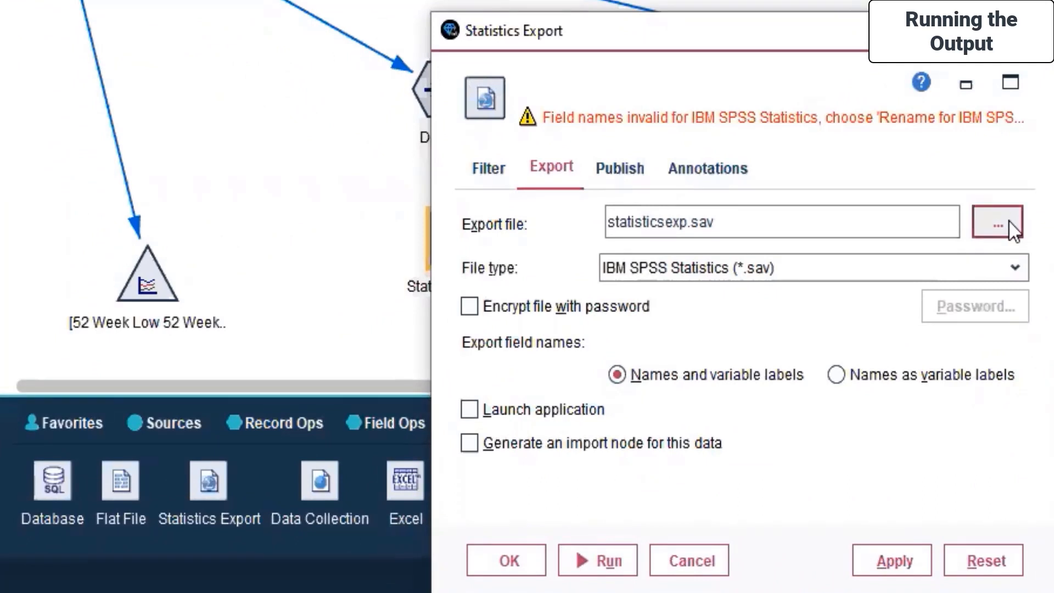
click(673, 571)
Open the financial project SAS export node's settings and check its export file path.
click(558, 106)
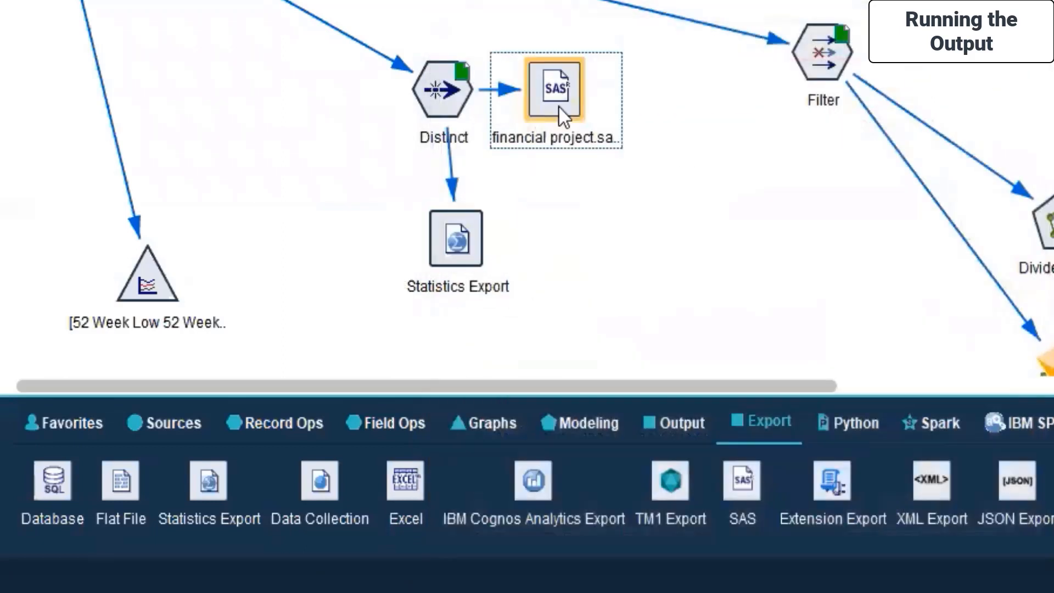
right_click(558, 106)
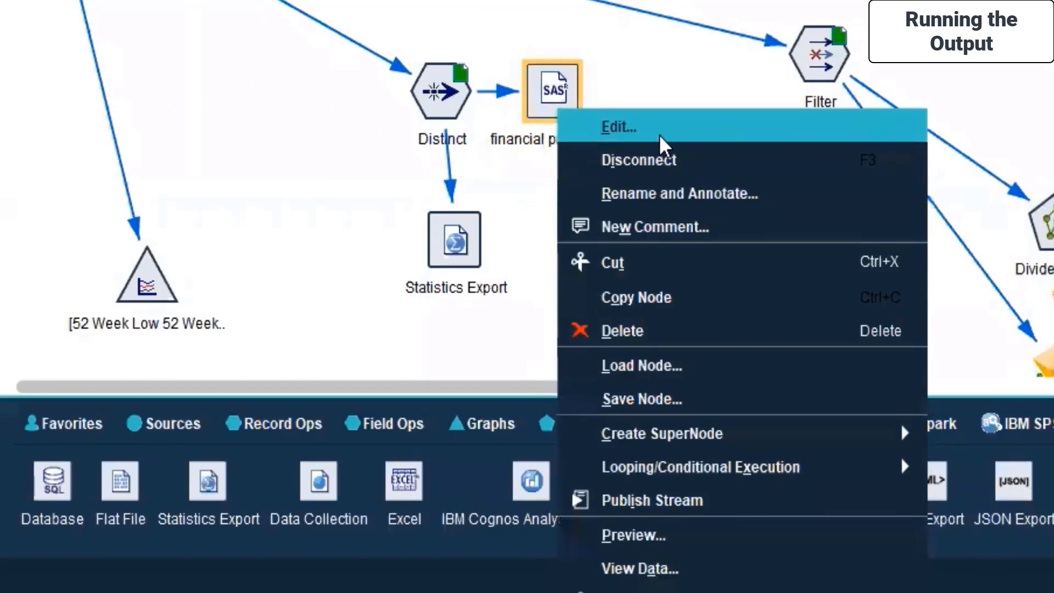
click(659, 134)
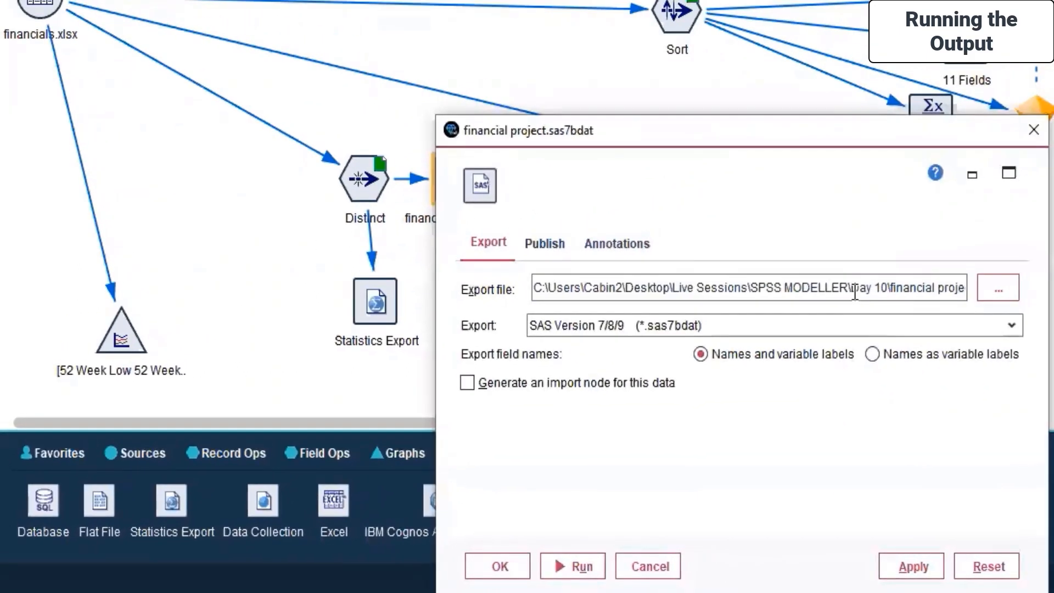
triple_click(855, 293)
click(854, 292)
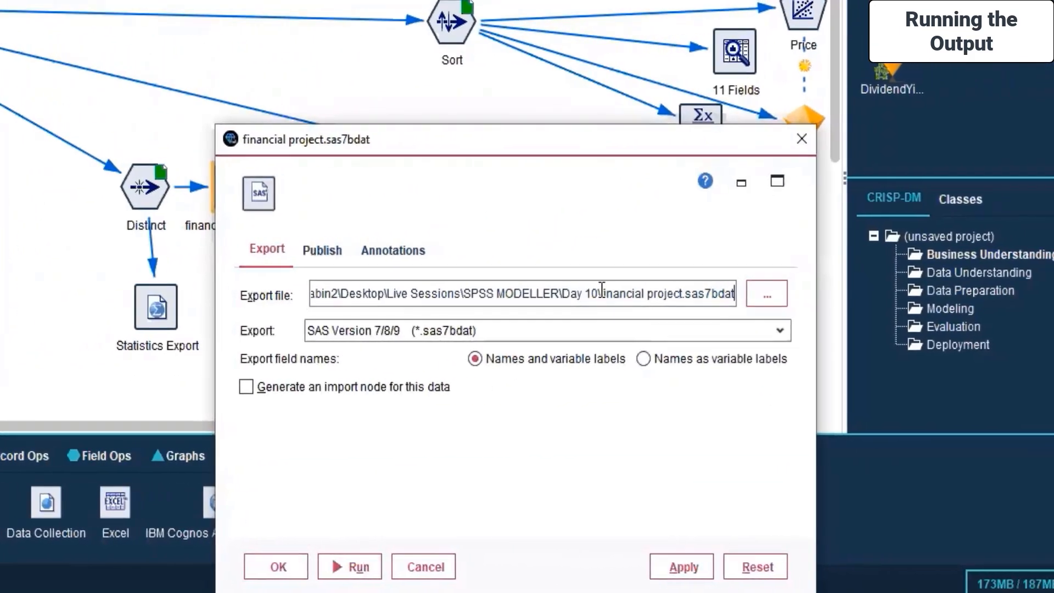
Save financial project.sas7bdat to the Desktop and rerun the SAS export node.
click(766, 293)
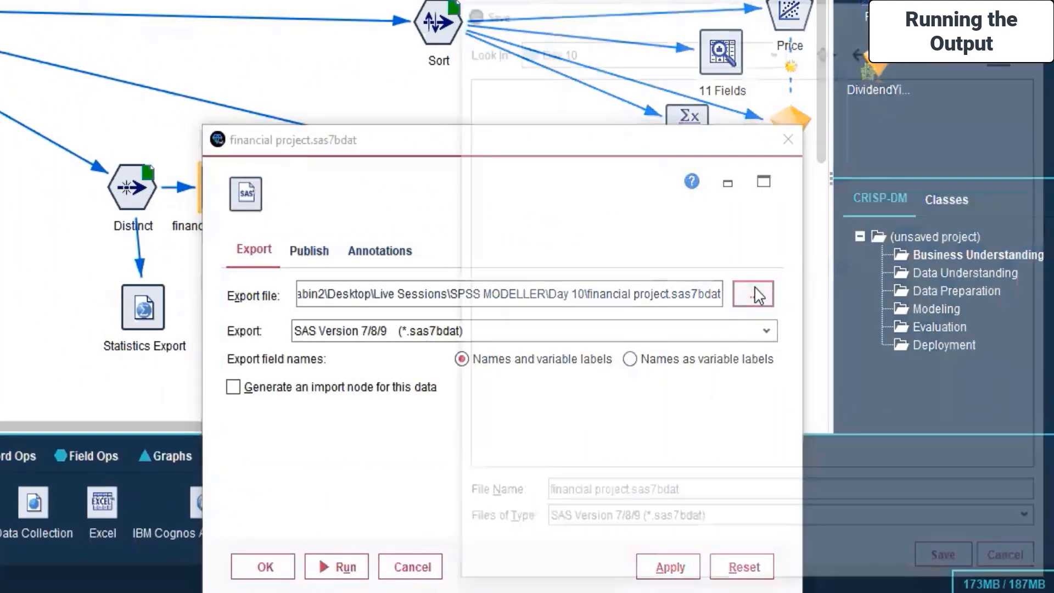
click(775, 47)
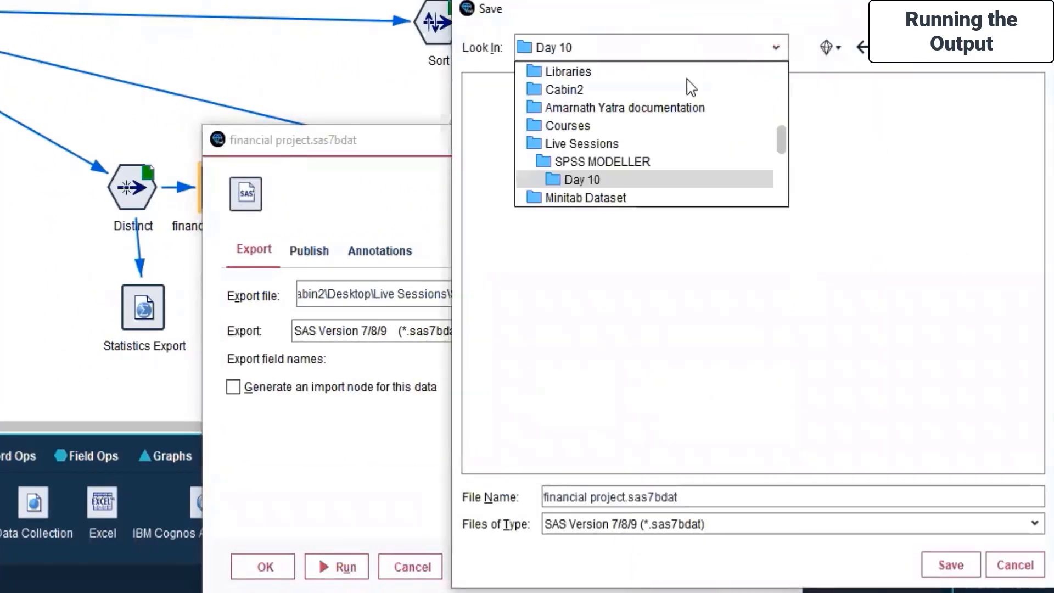
scroll(551, 77, up, 5)
click(555, 89)
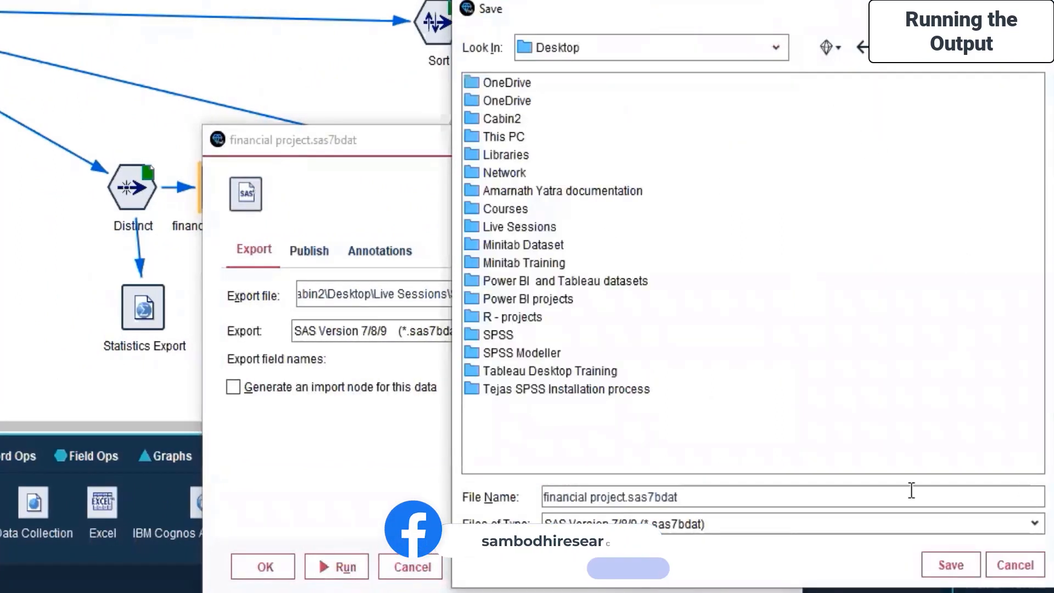
click(953, 567)
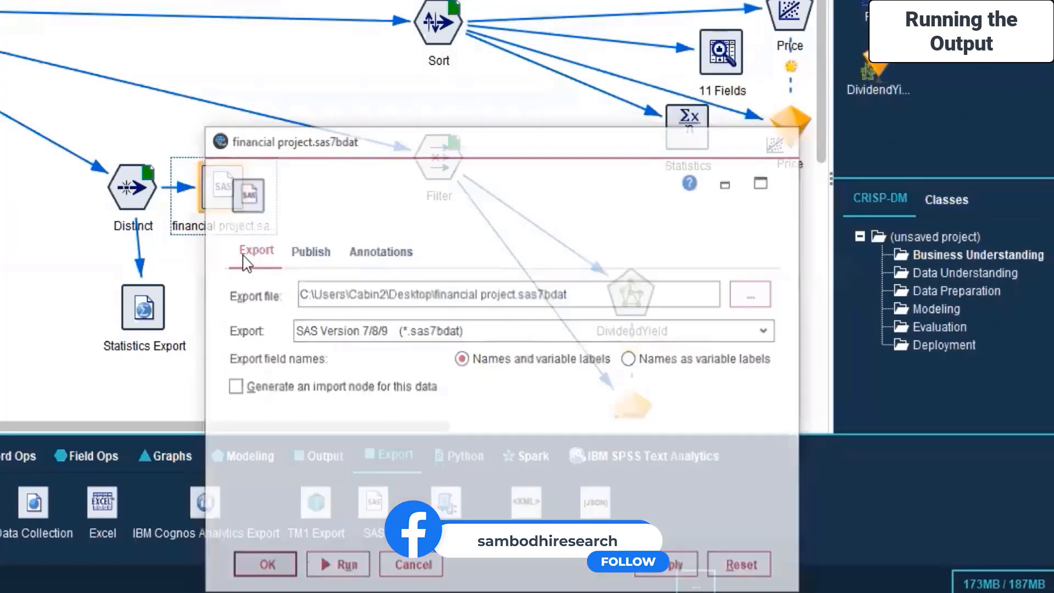
right_click(233, 192)
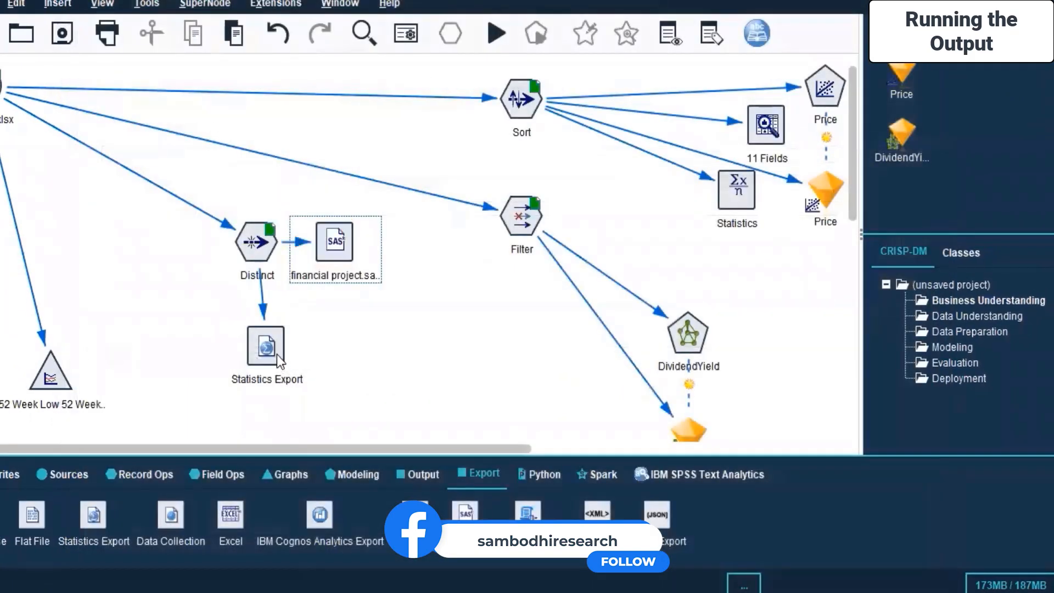
drag(277, 354, 266, 357)
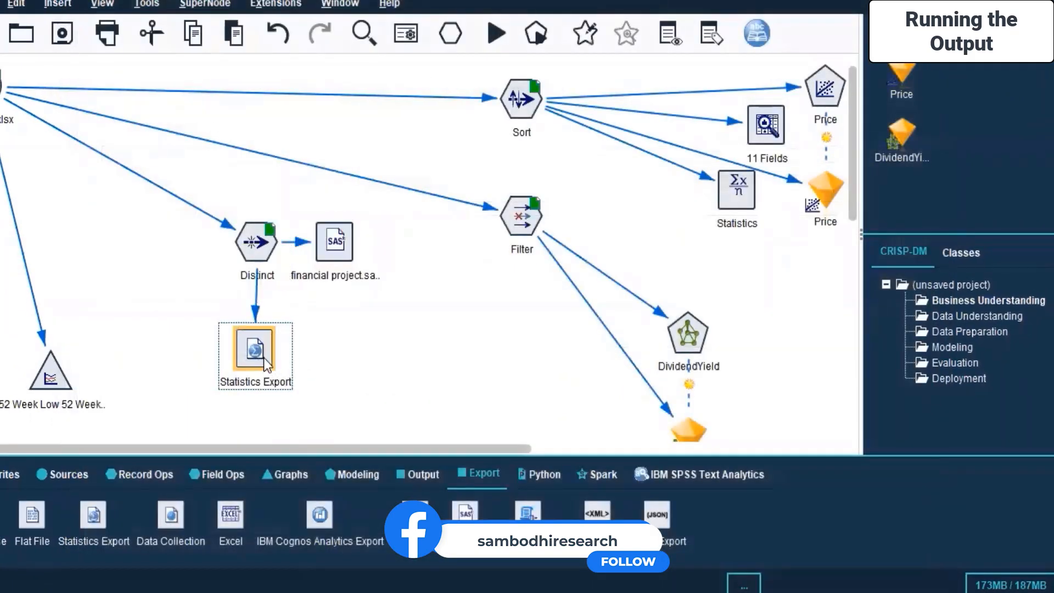
right_click(255, 354)
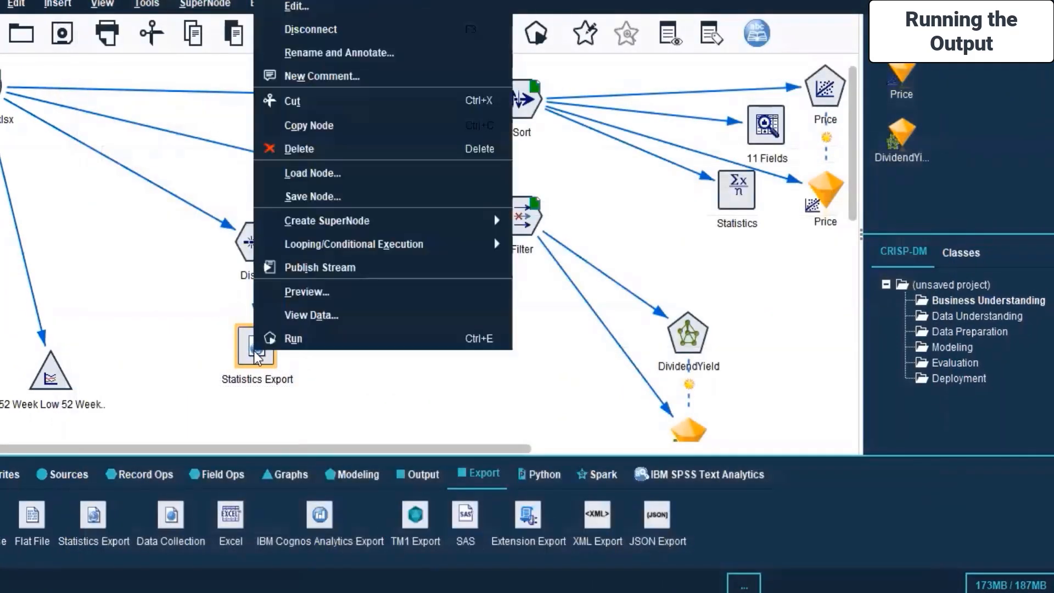
click(307, 8)
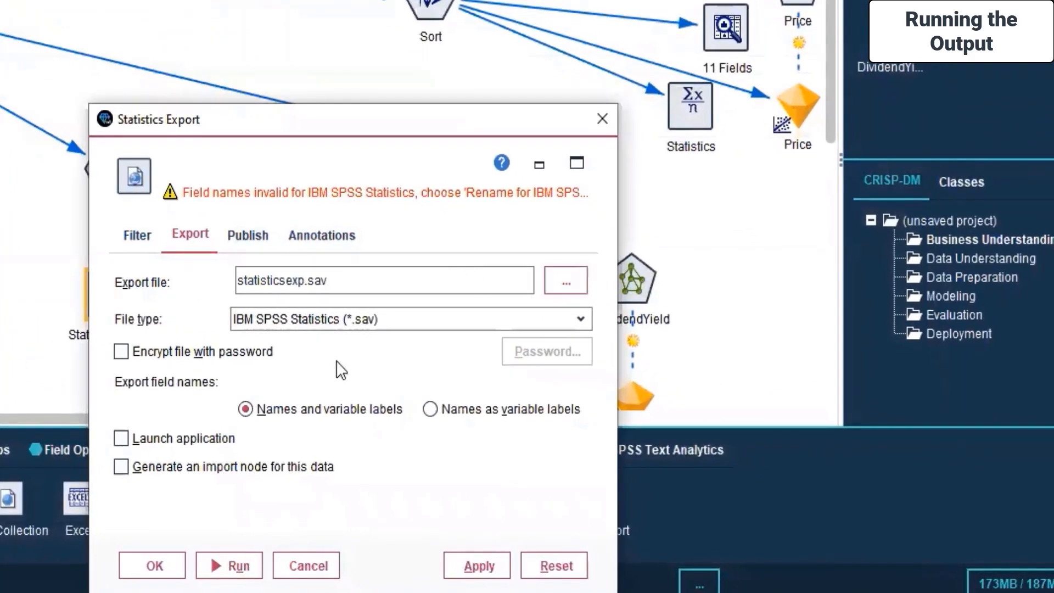
click(137, 233)
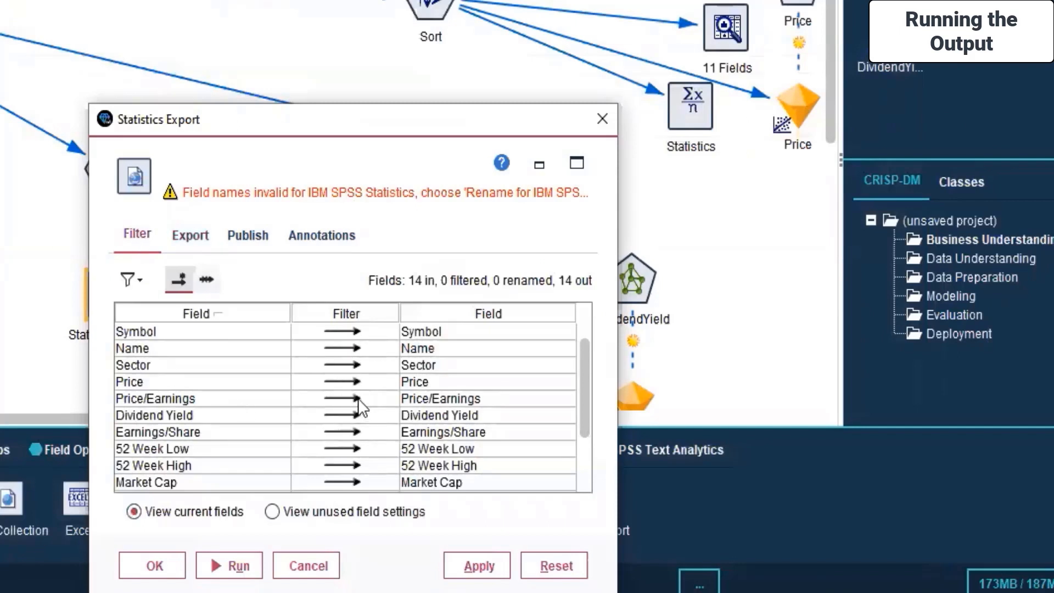
click(257, 242)
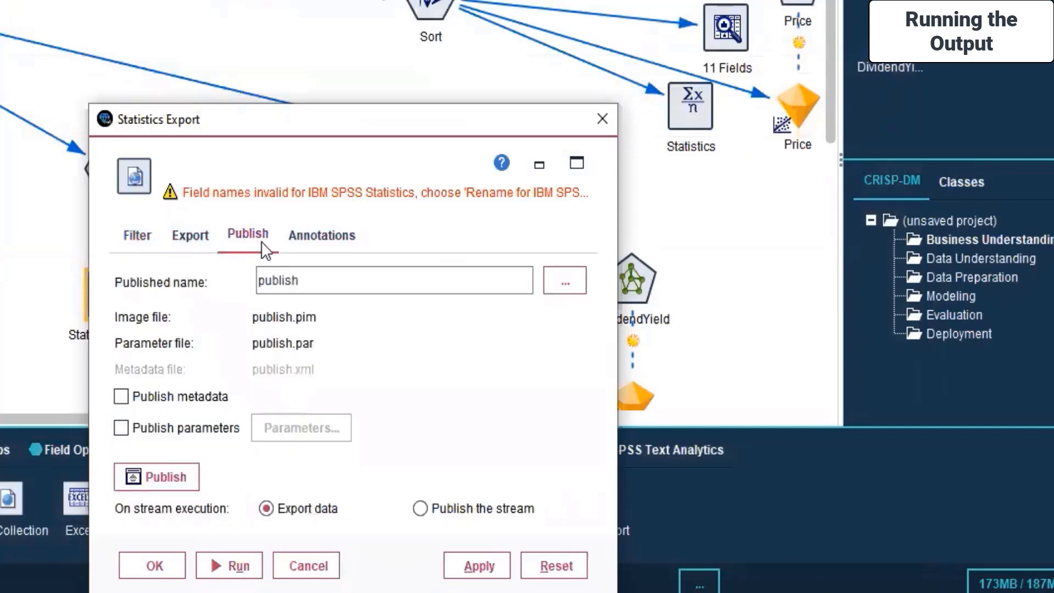
click(316, 242)
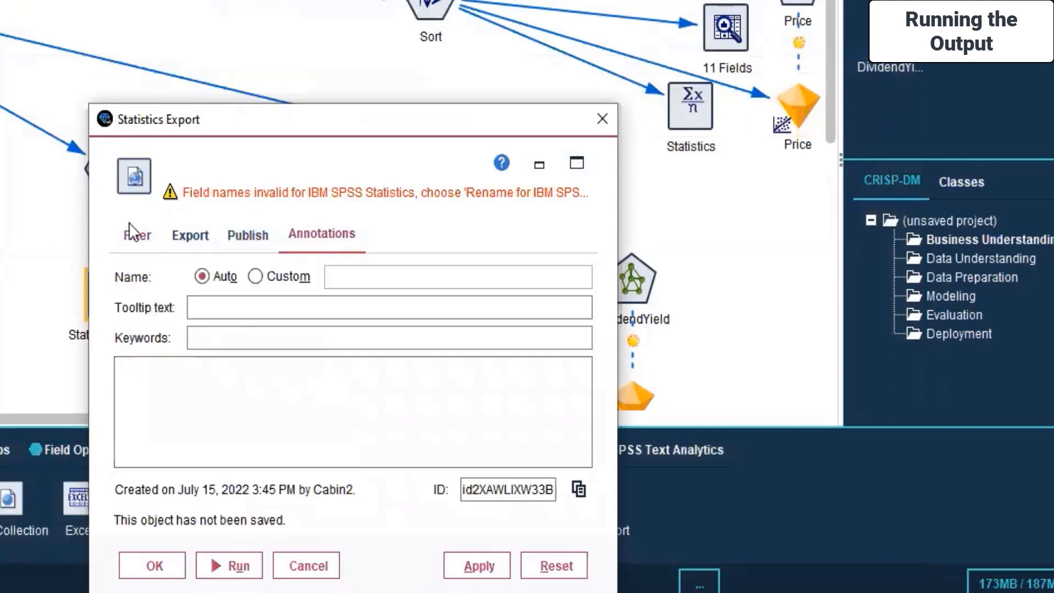
click(136, 235)
click(469, 567)
click(153, 565)
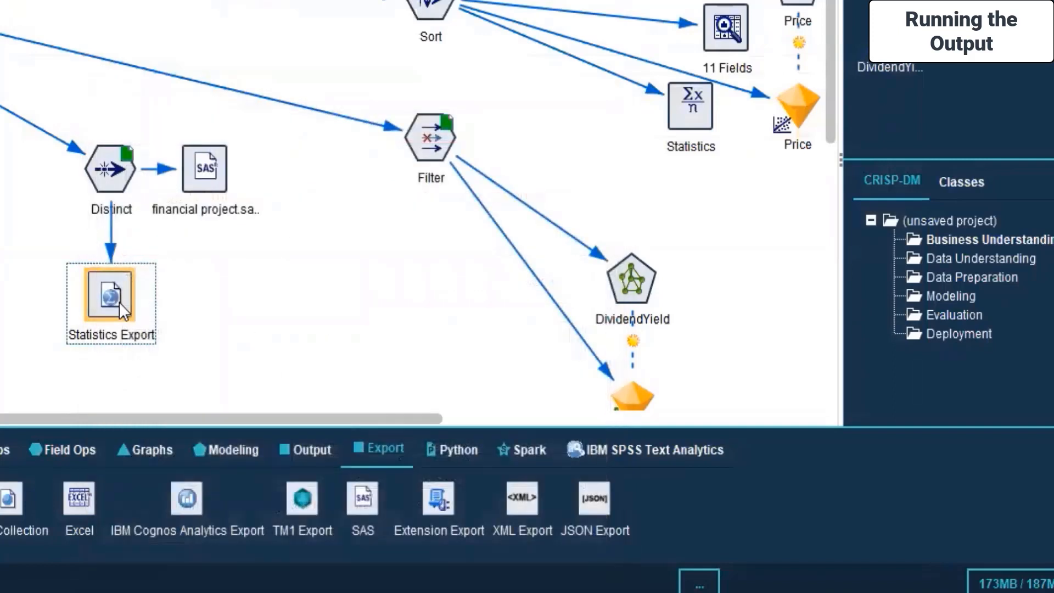
Open the Statistics Export node's file settings and browse the save locations.
right_click(119, 308)
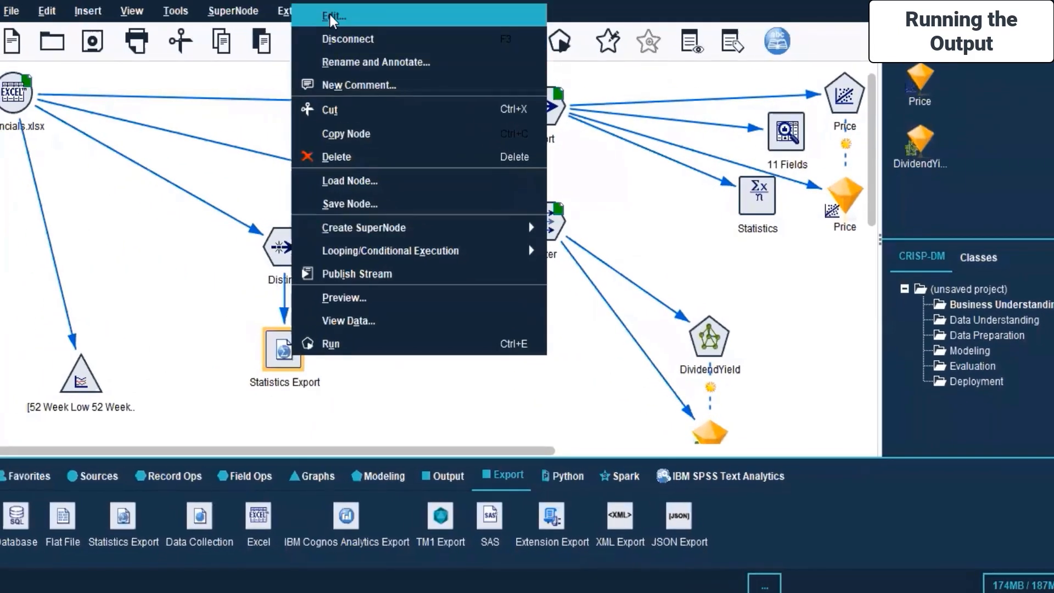
click(323, 8)
click(349, 301)
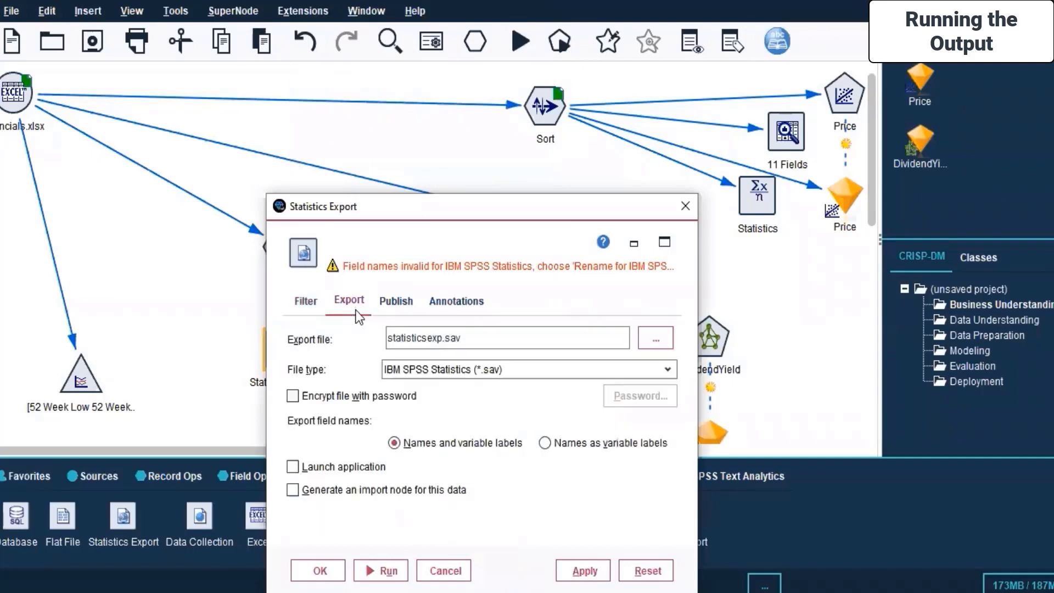
click(654, 338)
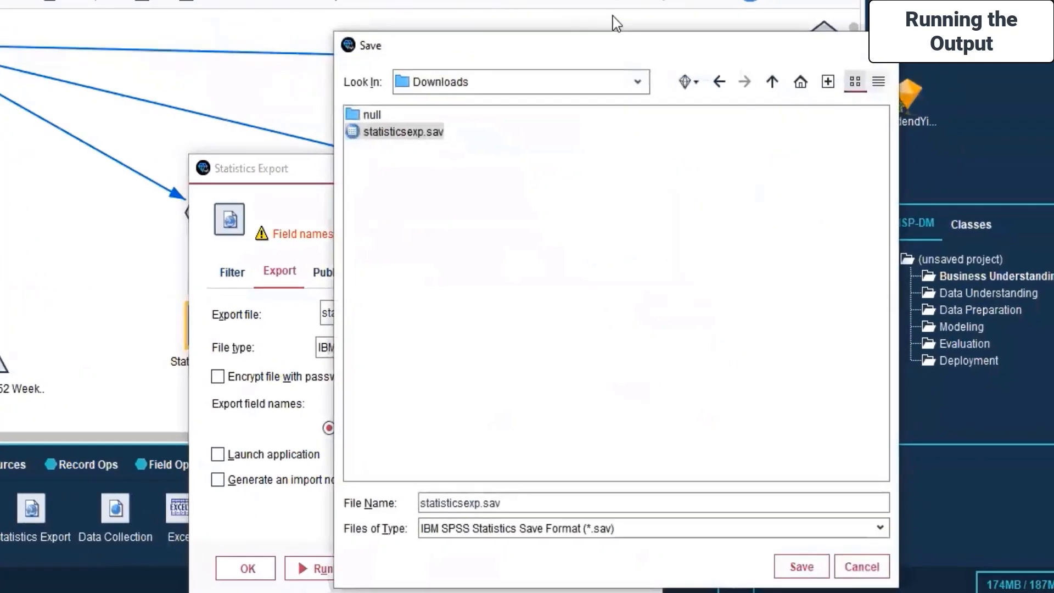
click(619, 61)
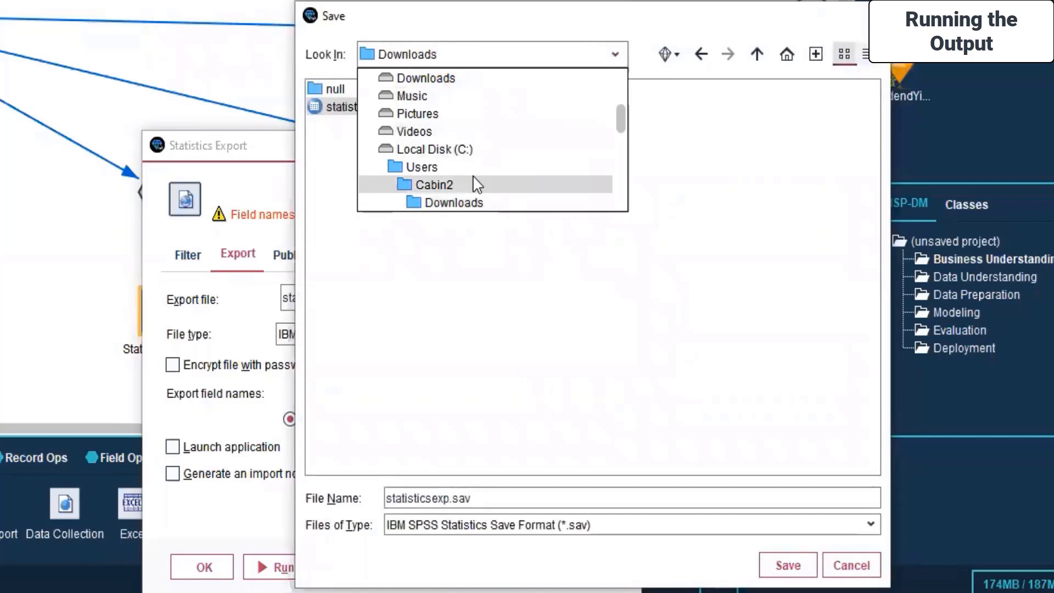
scroll(475, 194, down, 2)
scroll(454, 173, down, 3)
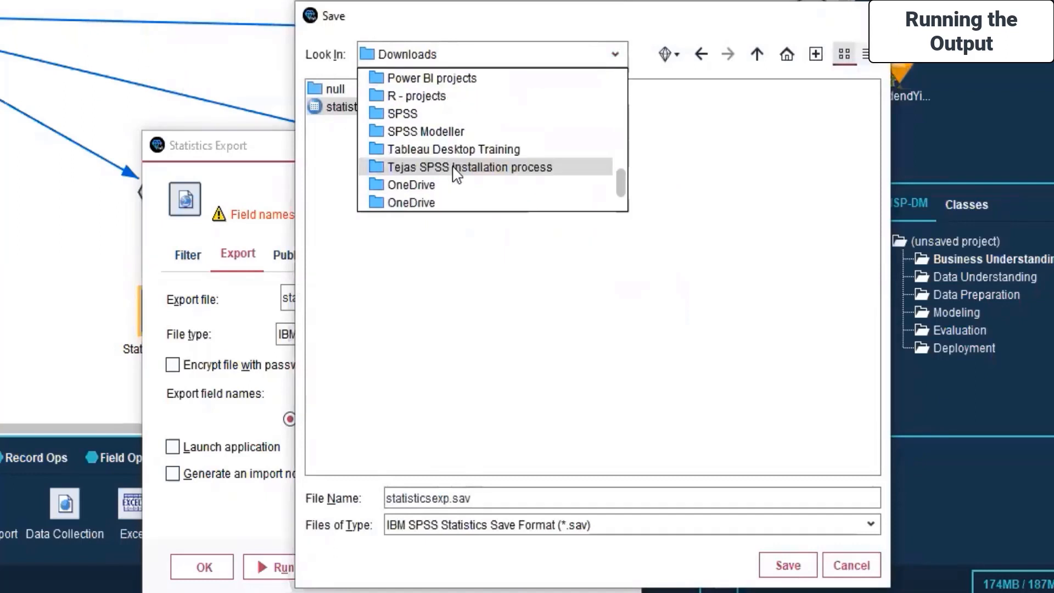
scroll(420, 181, up, 1)
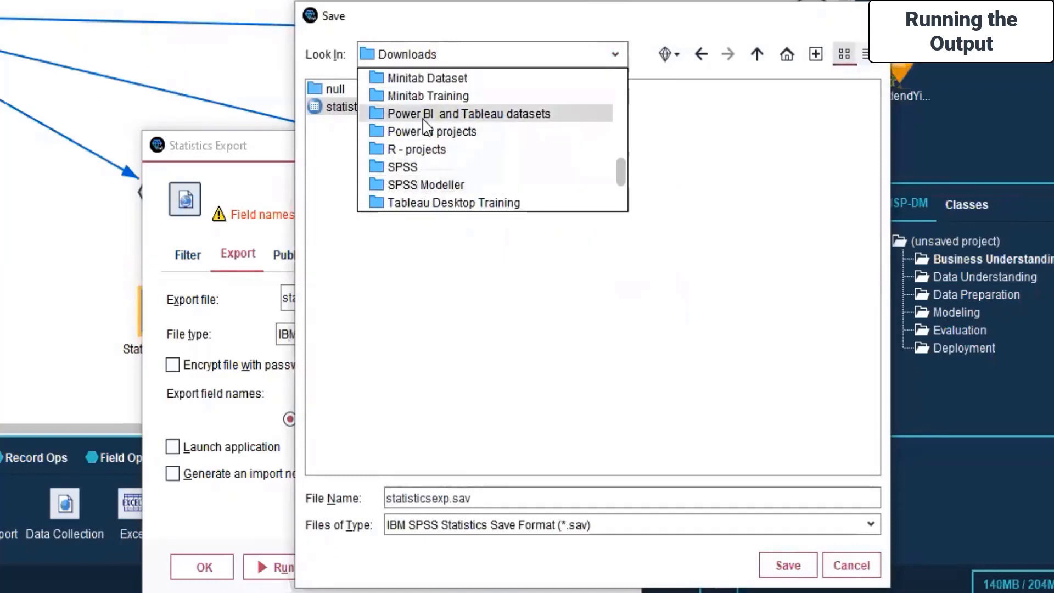
scroll(422, 115, up, 1)
click(424, 121)
Save statisticsexp.sav in Live Sessions > SPSS MODELLER > Day 10 and apply the settings.
click(615, 54)
scroll(423, 122, up, 1)
click(423, 117)
double_click(376, 196)
double_click(349, 248)
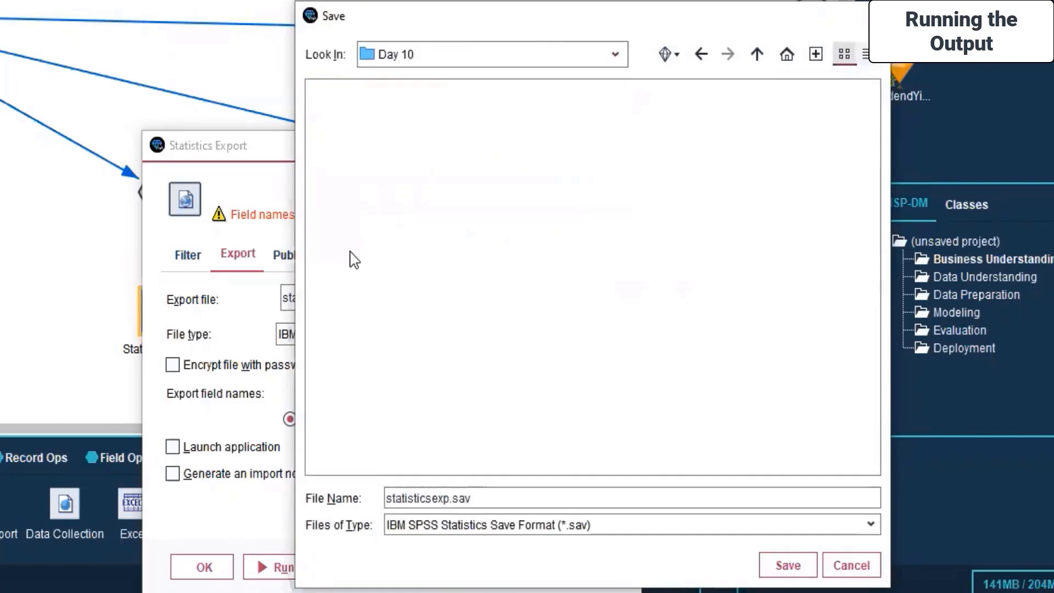
click(791, 576)
click(505, 566)
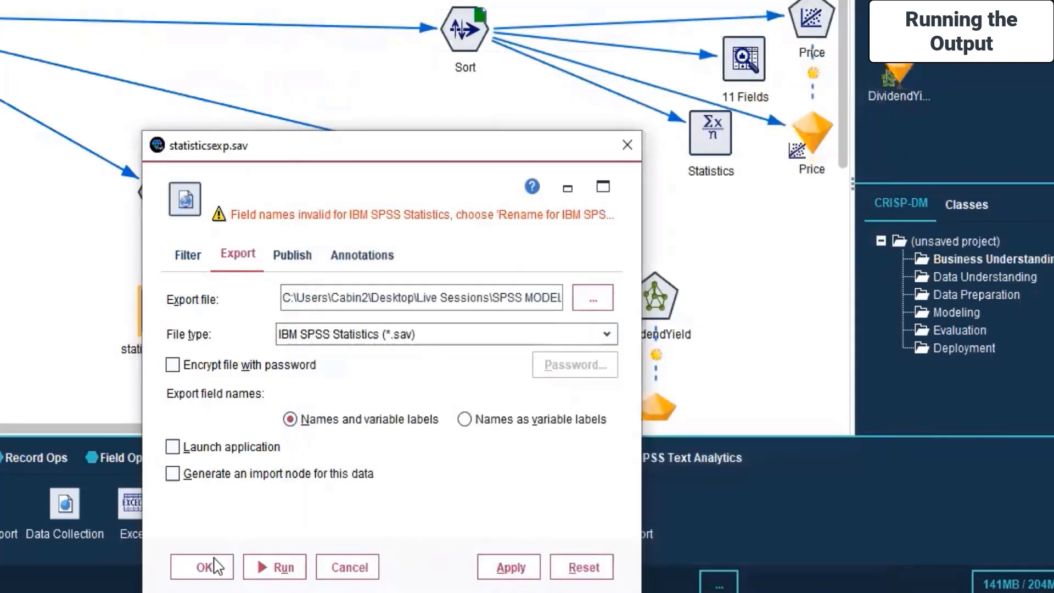
click(205, 567)
Run the statisticsexp.sav export and dismiss its invalid field name errors.
right_click(160, 310)
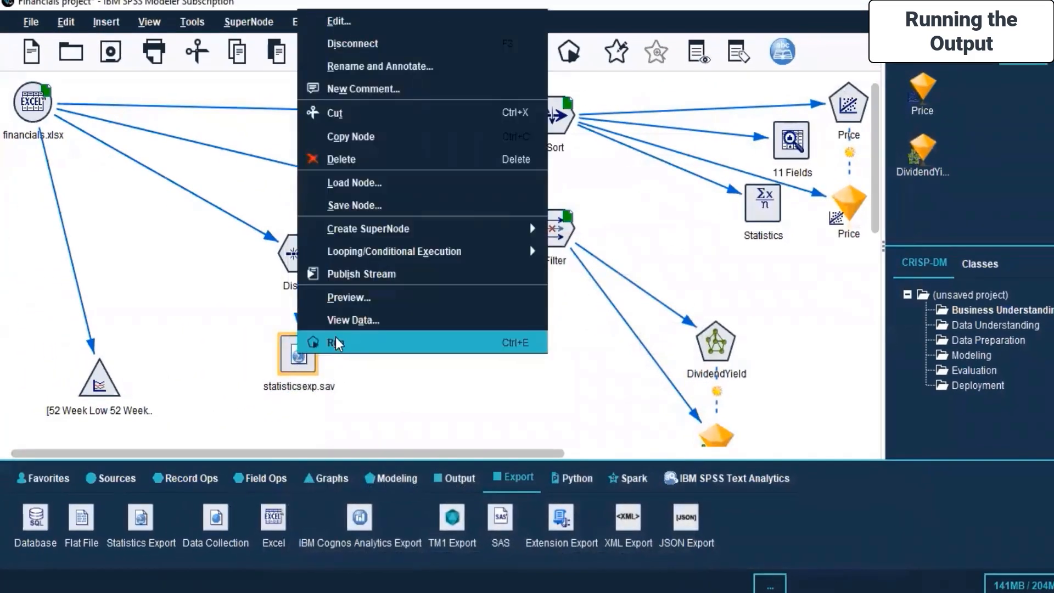
click(334, 337)
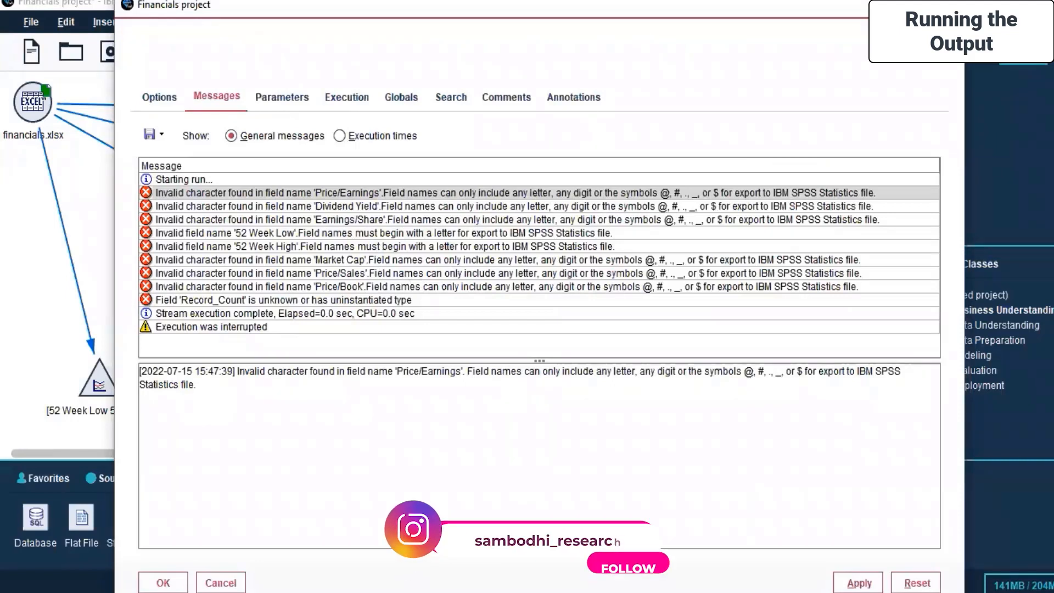
key(Escape)
Review the statisticsexp.sav export's Filter tab and close the settings without changes.
right_click(286, 345)
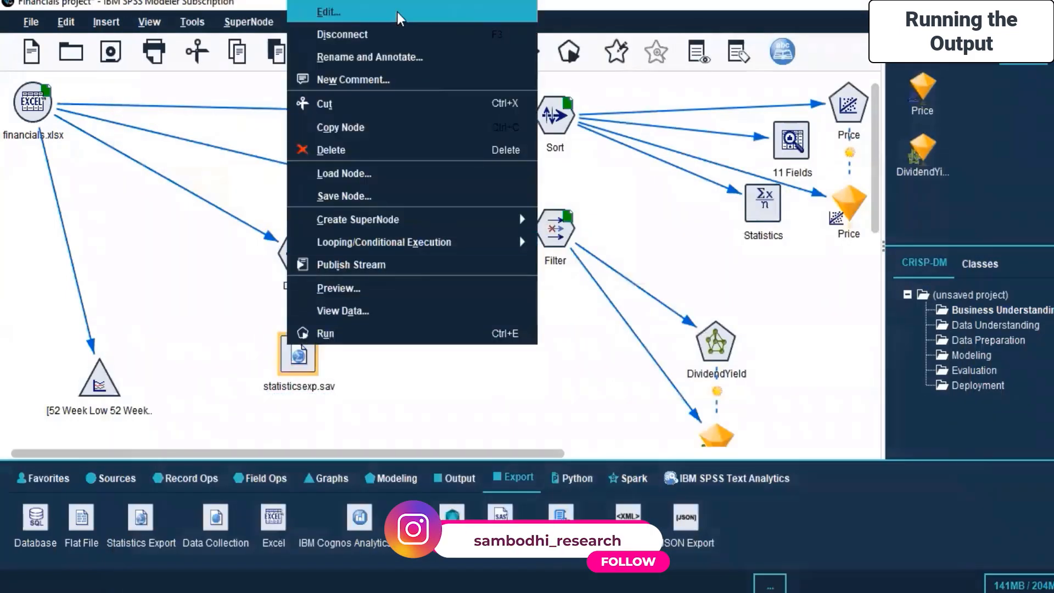
click(396, 11)
click(318, 310)
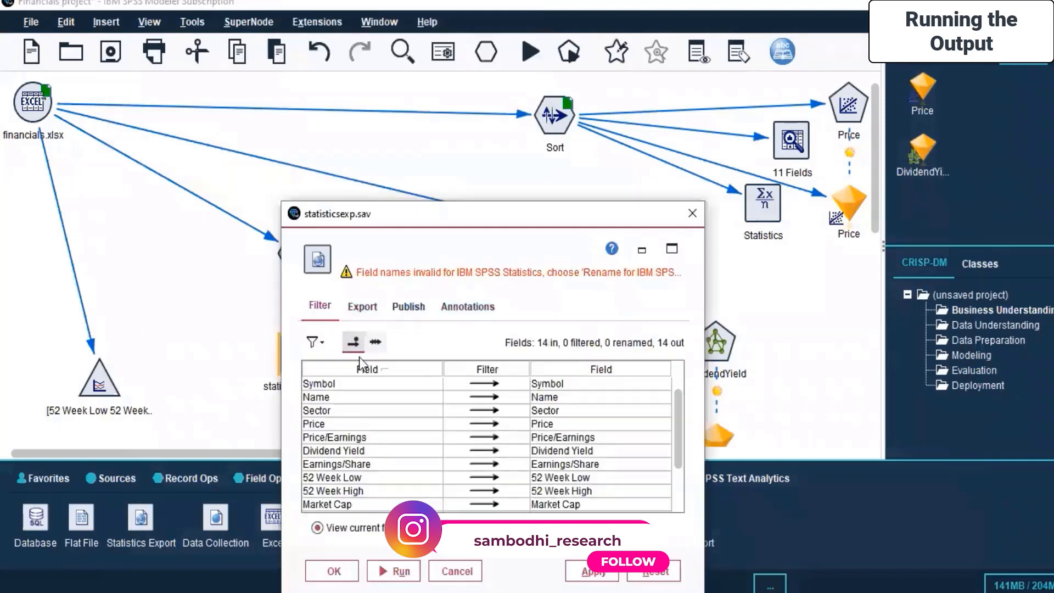
click(321, 350)
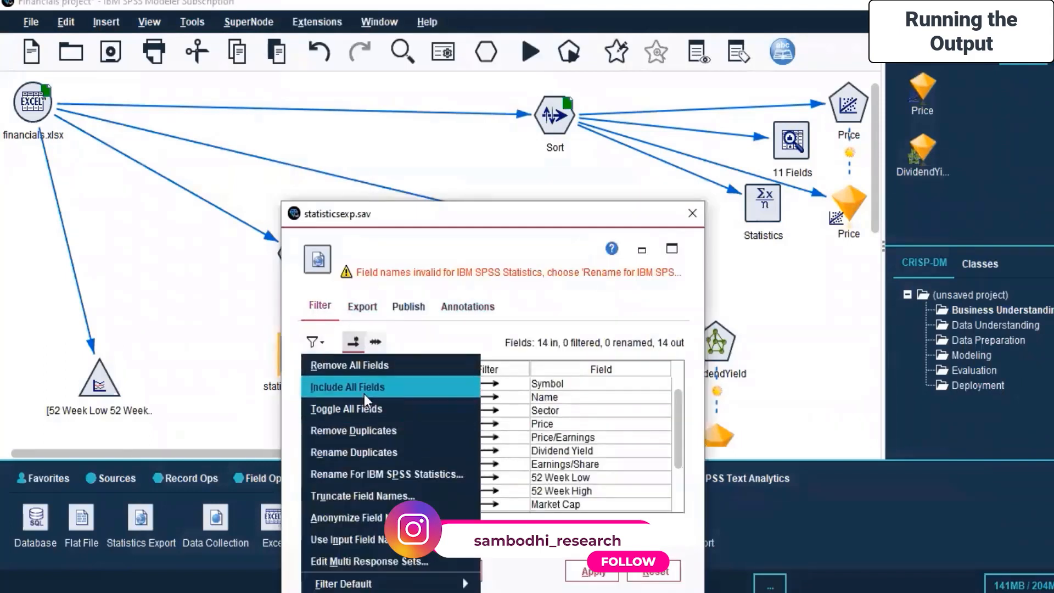
click(579, 295)
click(362, 306)
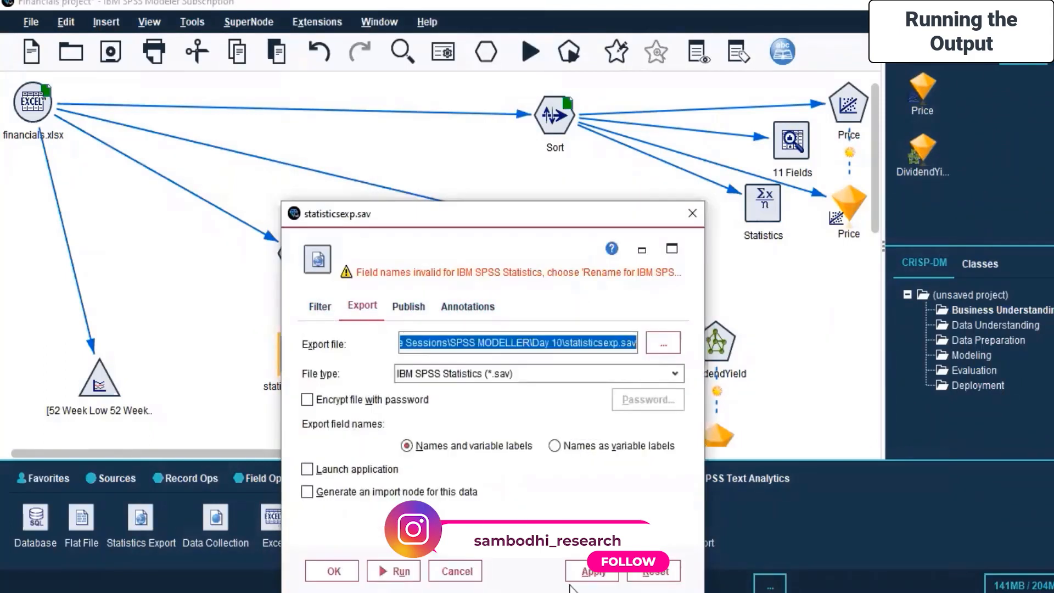
click(456, 570)
Select financials.xlsx, the Distinct node, statisticsexp.sav and the SAS export node together.
click(38, 107)
ctrl+click(288, 255)
ctrl+click(306, 350)
ctrl+click(370, 262)
Run the selected nodes and read the Price/Sales and Price/Book field name errors.
right_click(371, 263)
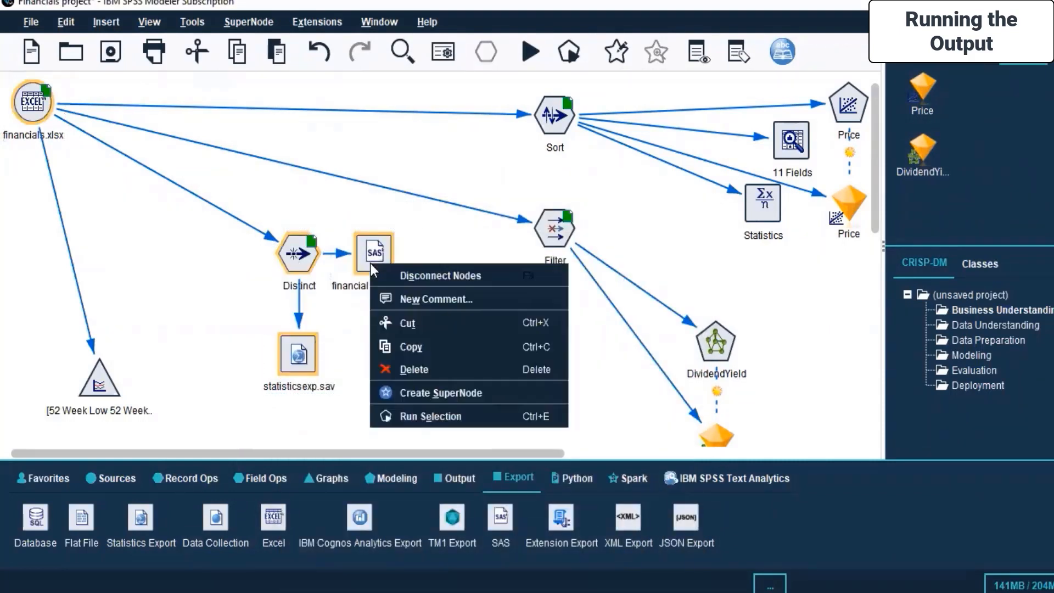
click(409, 415)
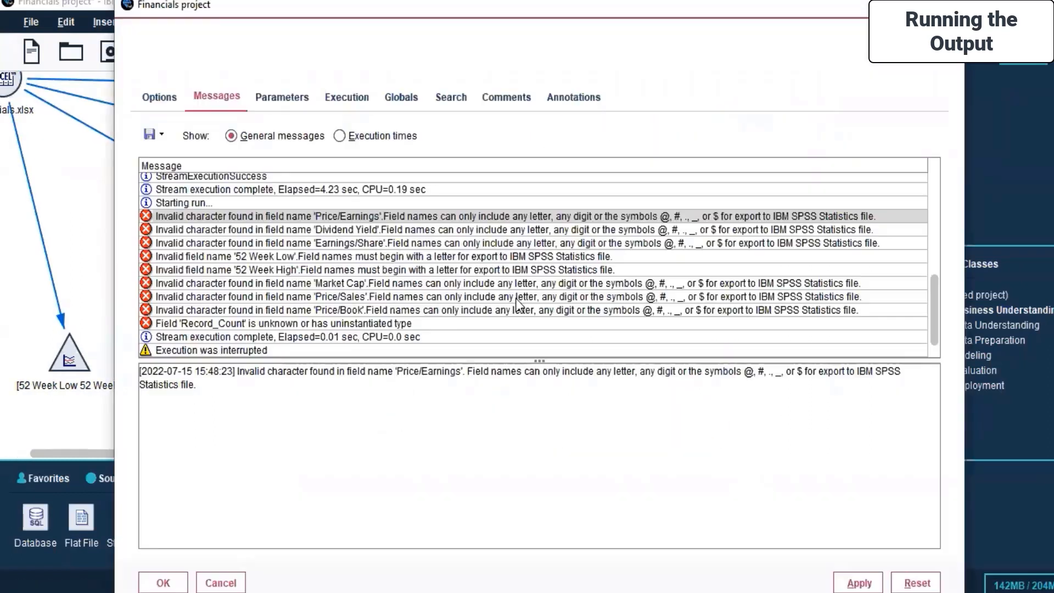
click(515, 298)
click(516, 311)
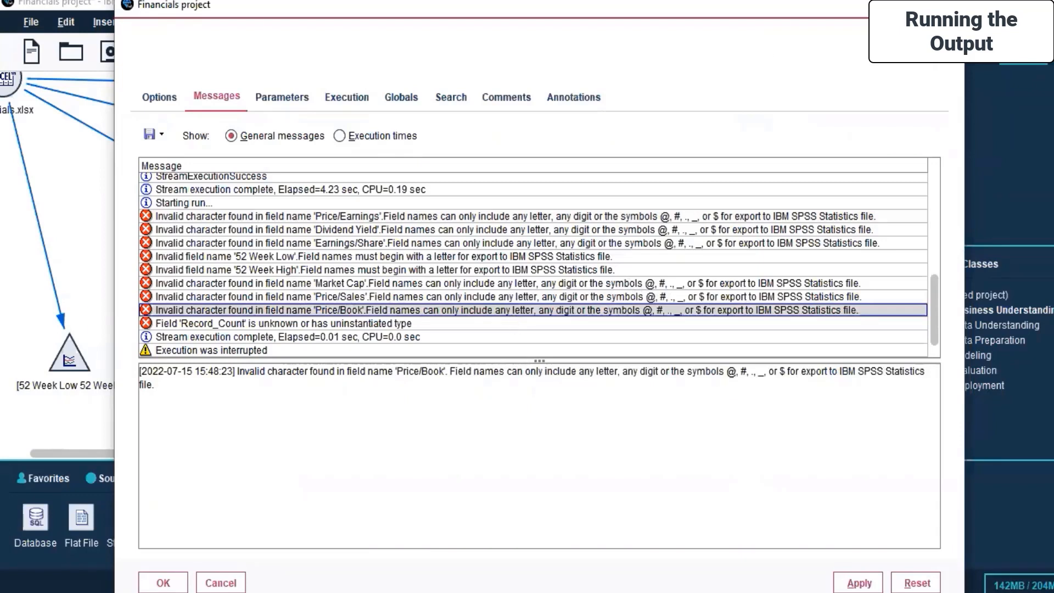
Delete the Distinct node and its SAS and statisticsexp.sav export nodes.
click(948, 5)
drag(221, 182, 353, 354)
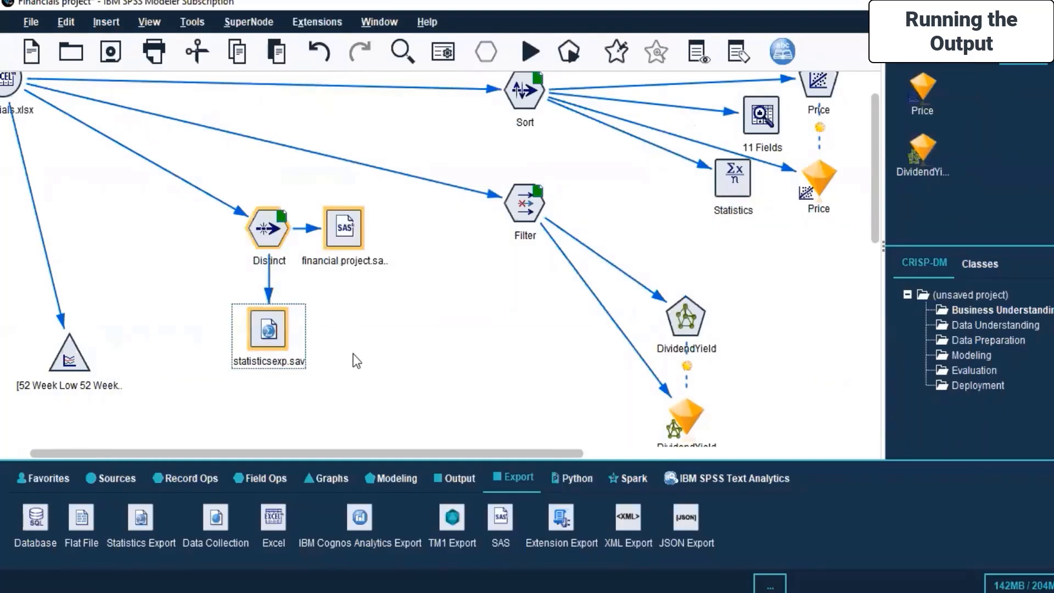
key(Delete)
Reposition the 52 Week plot node, then change Stream 3 to list Source node and Graphs node.
drag(98, 385, 229, 293)
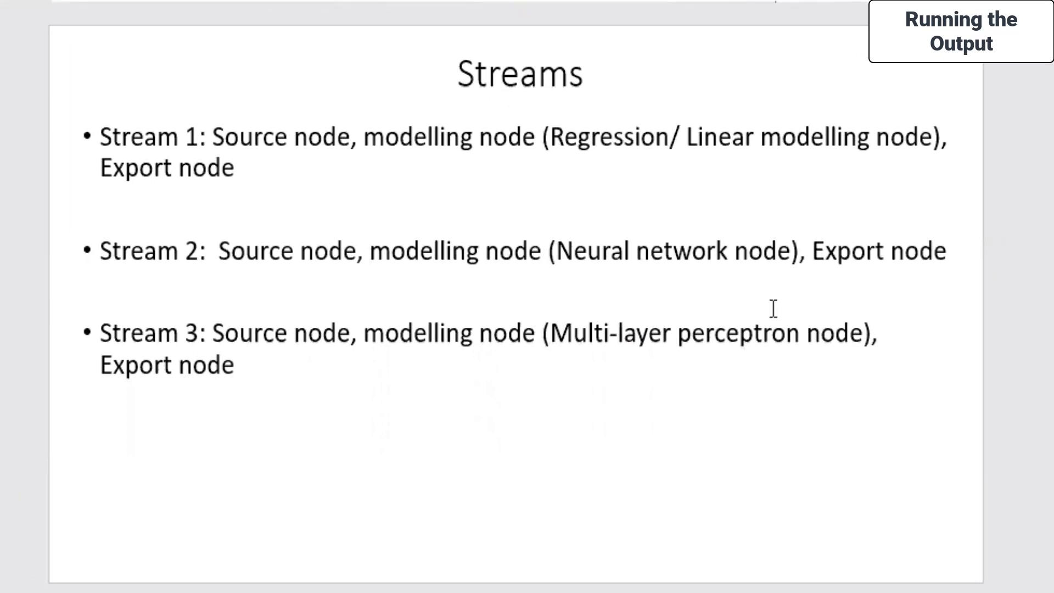
drag(889, 335, 370, 337)
key(Delete)
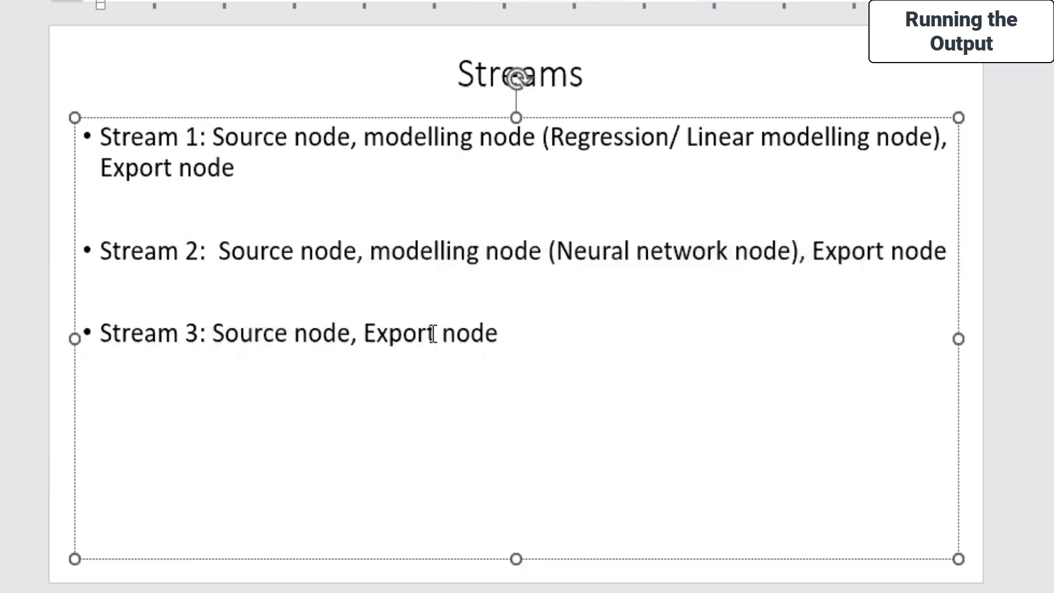
drag(433, 334, 364, 334)
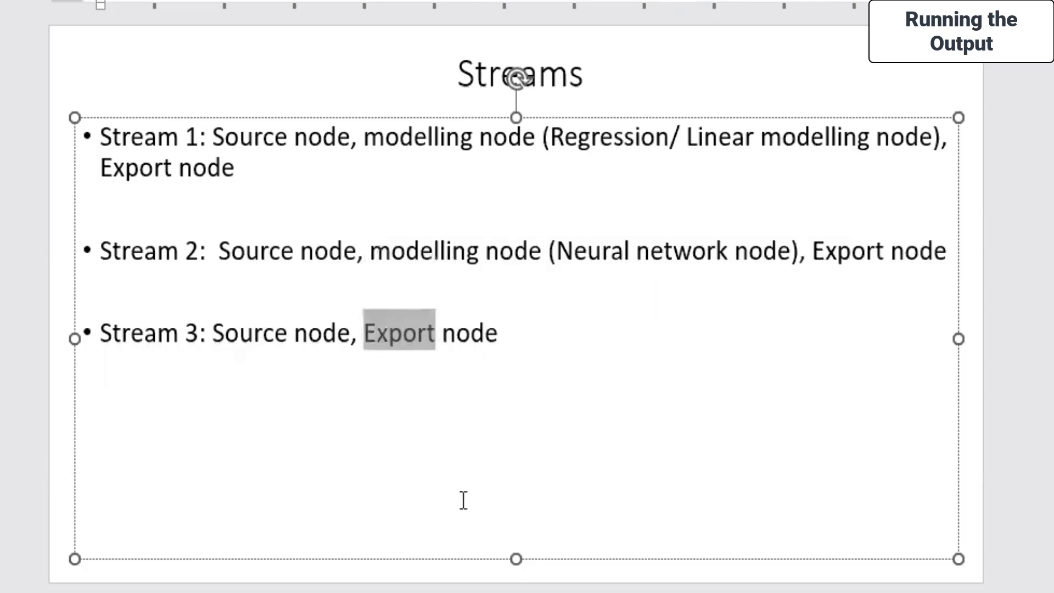
key(Delete)
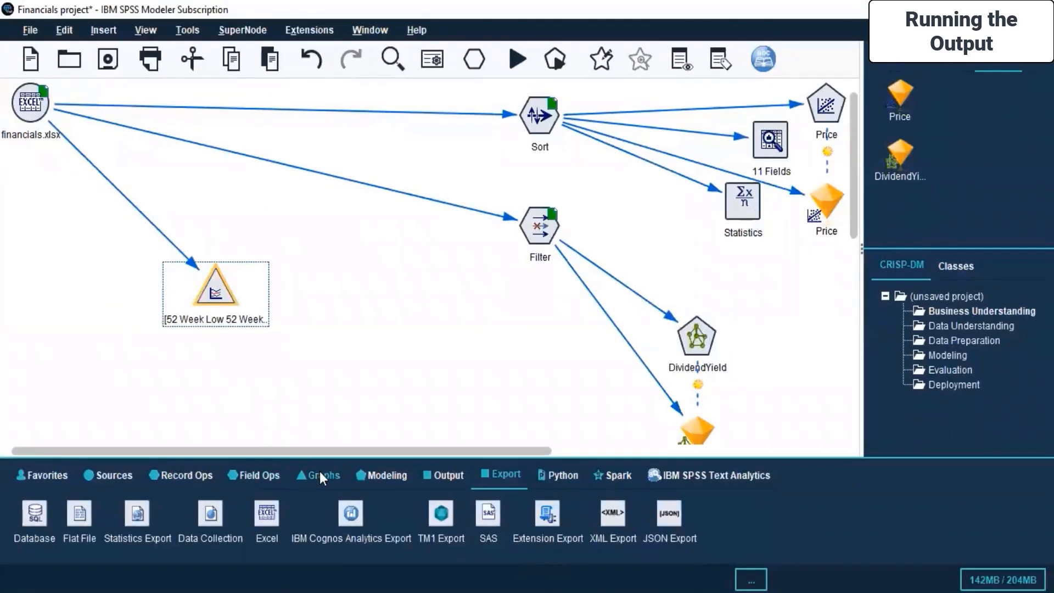
click(320, 472)
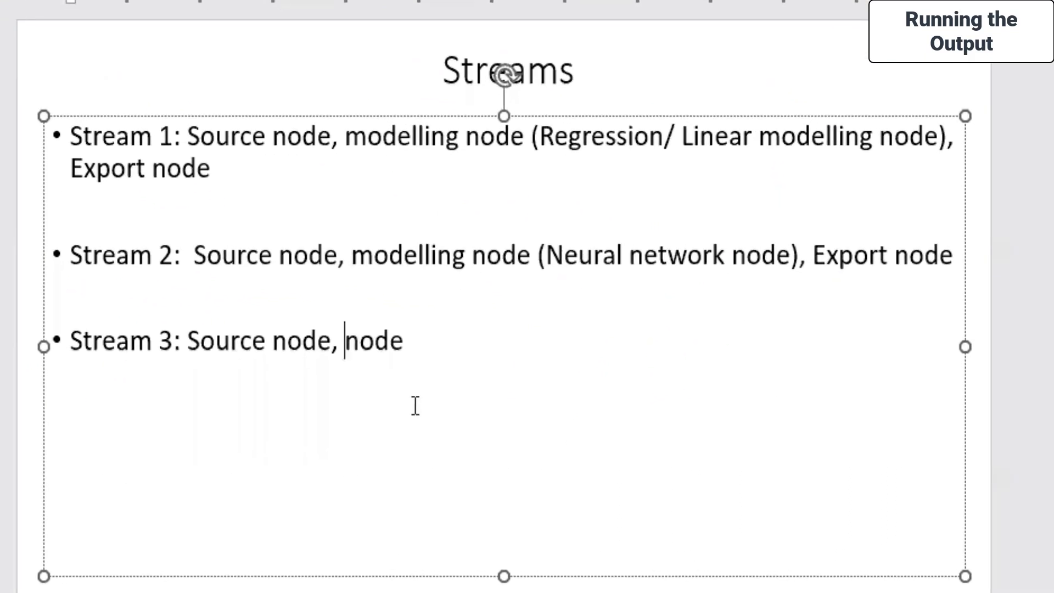
text(Graphs)
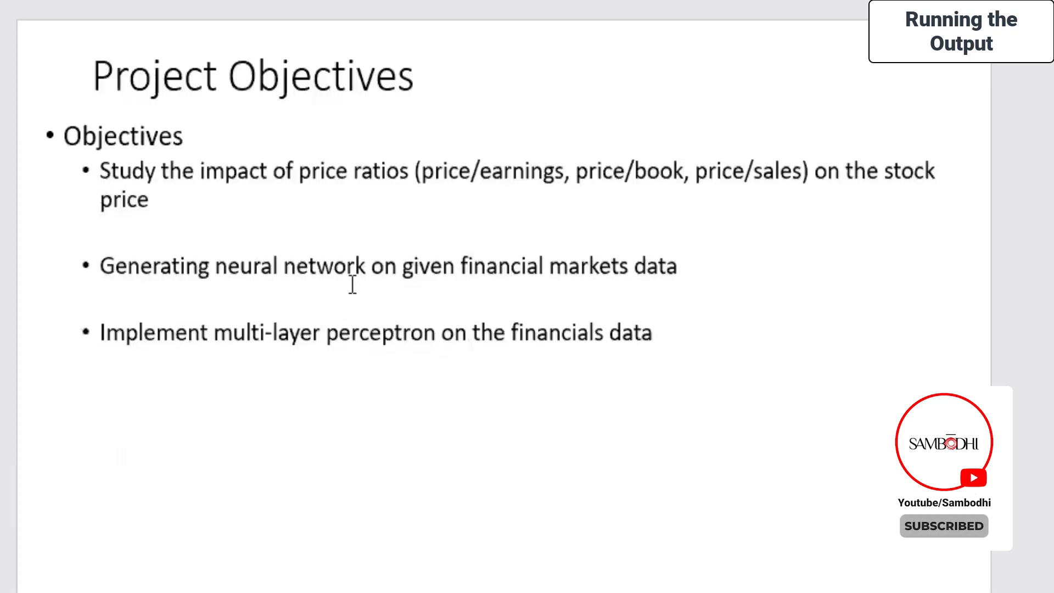
Replace 'multi-layer perceptron' with 'graphs' in the last objective.
drag(215, 332, 427, 336)
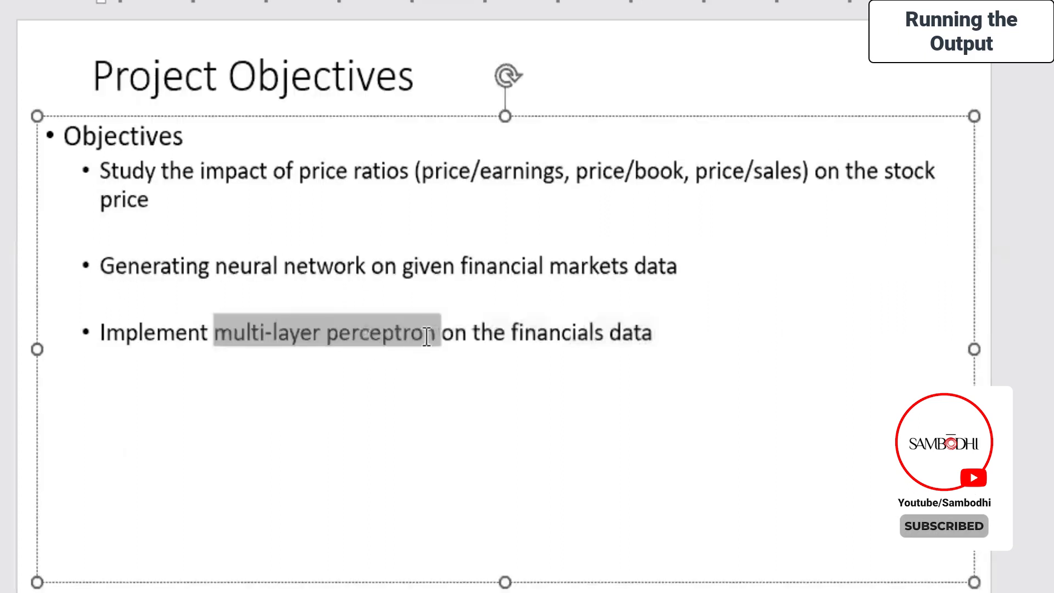
text(graphs)
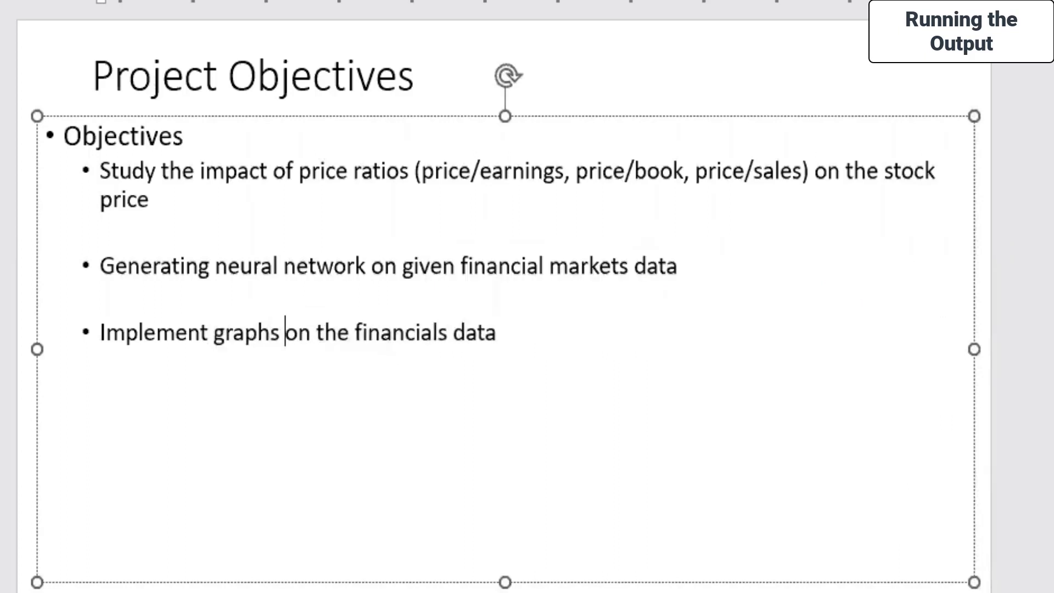
key(Escape)
key(Escape)
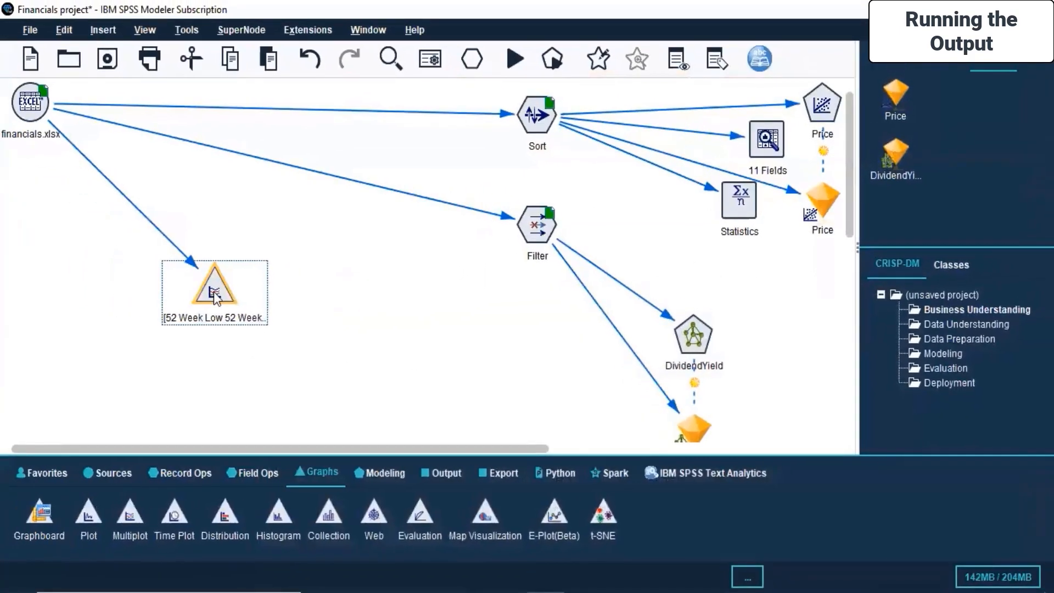
Review the 52 Week plot node's X and Y field settings.
right_click(214, 297)
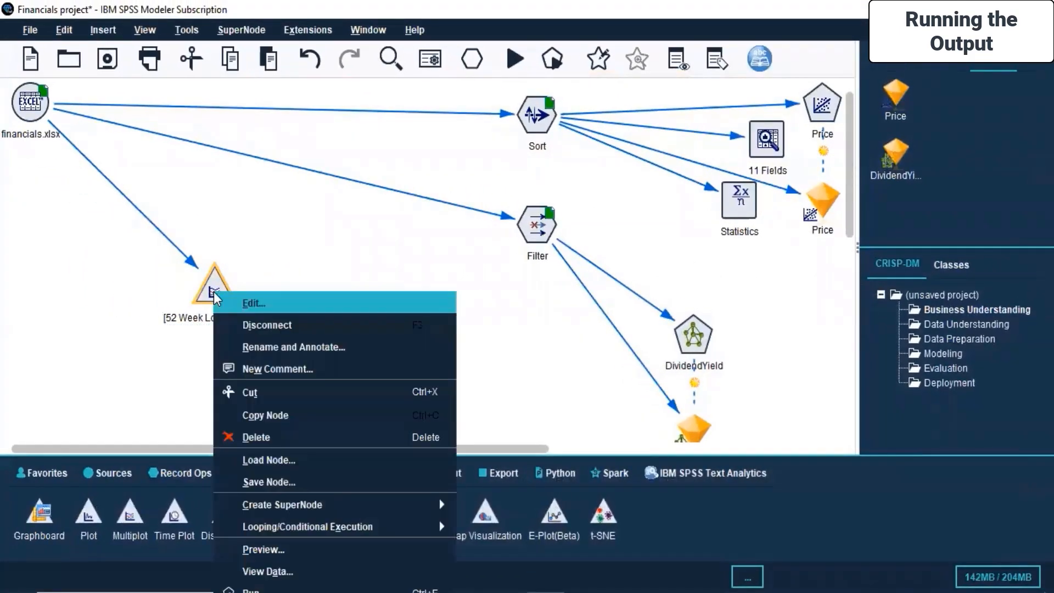
click(245, 304)
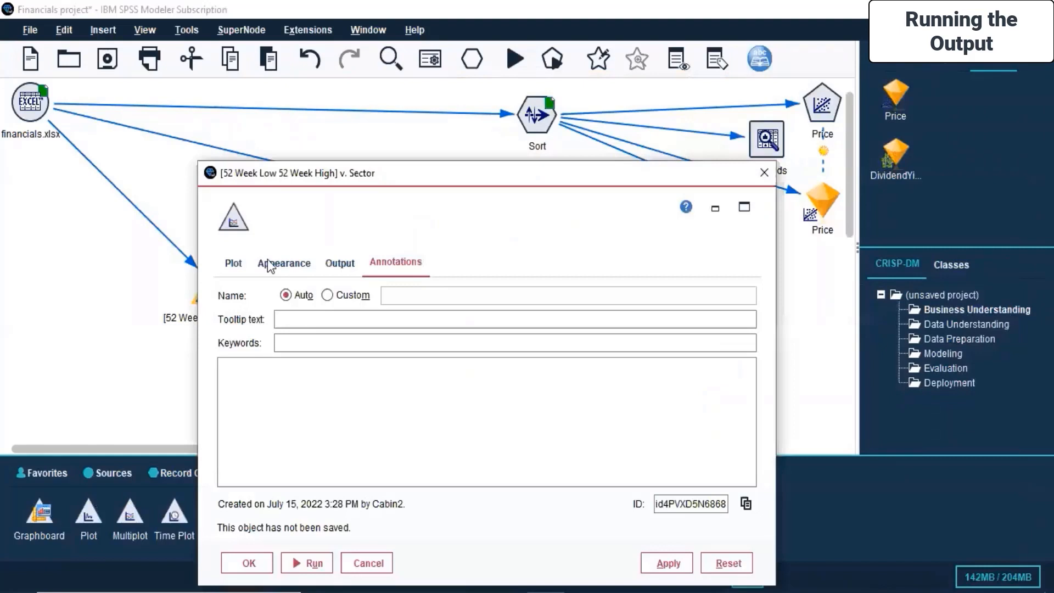
click(234, 264)
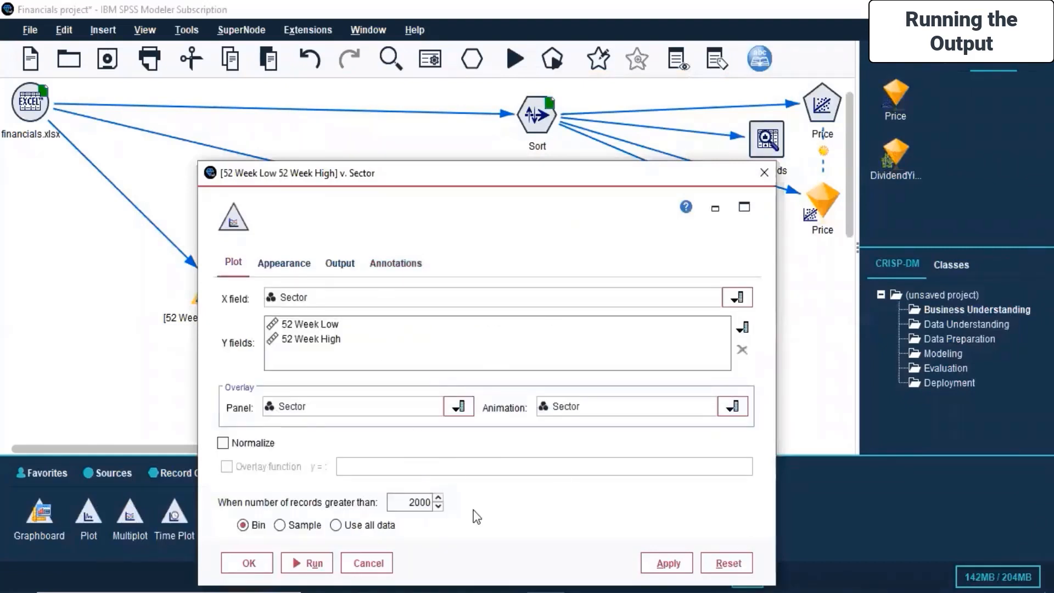
click(247, 562)
Run the 52 Week Low/High versus Sector multiplot.
right_click(161, 298)
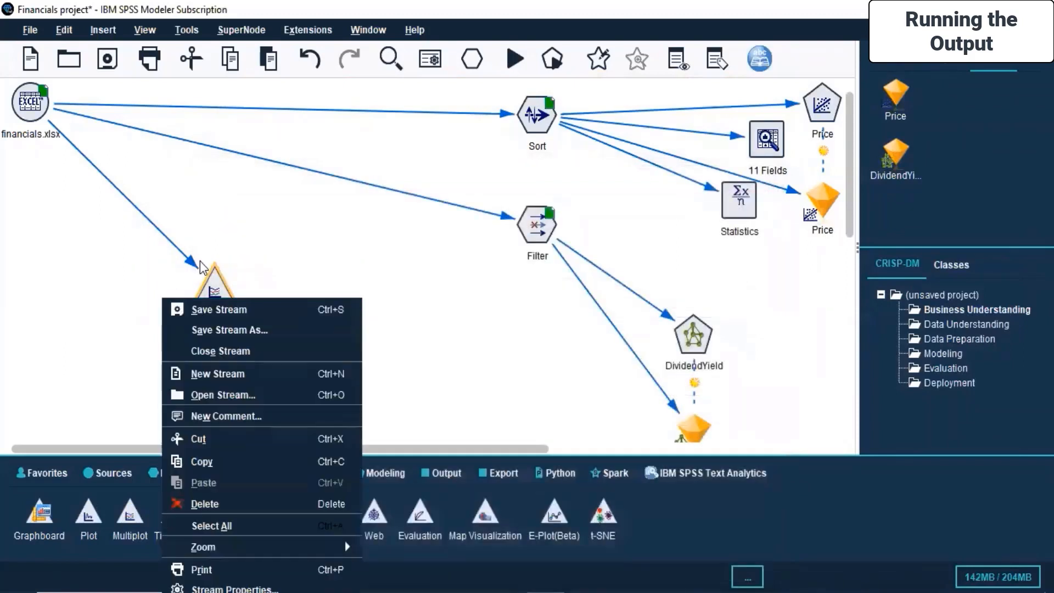
click(211, 279)
right_click(211, 280)
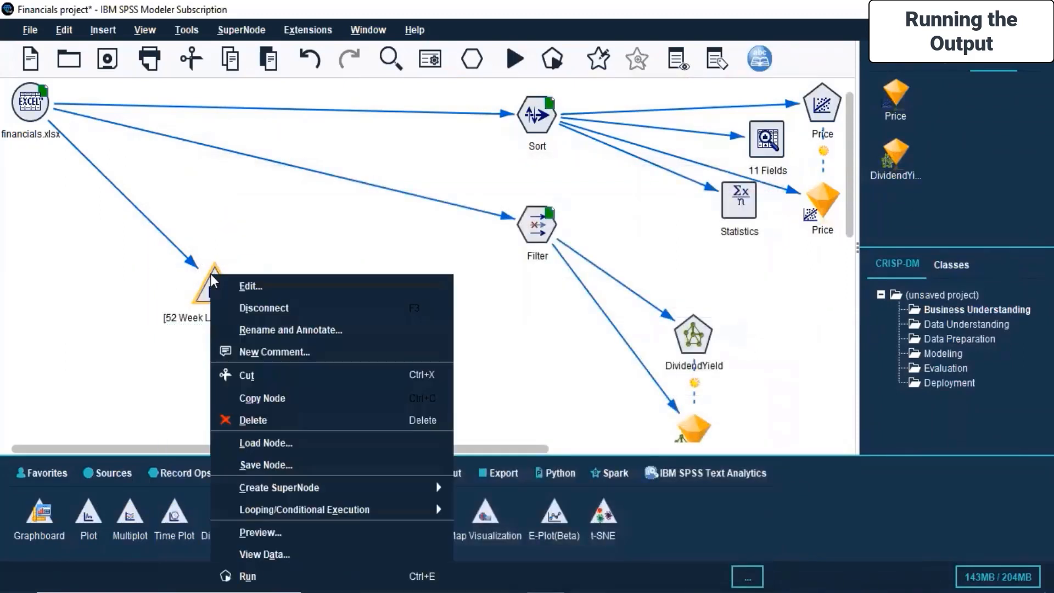
click(235, 576)
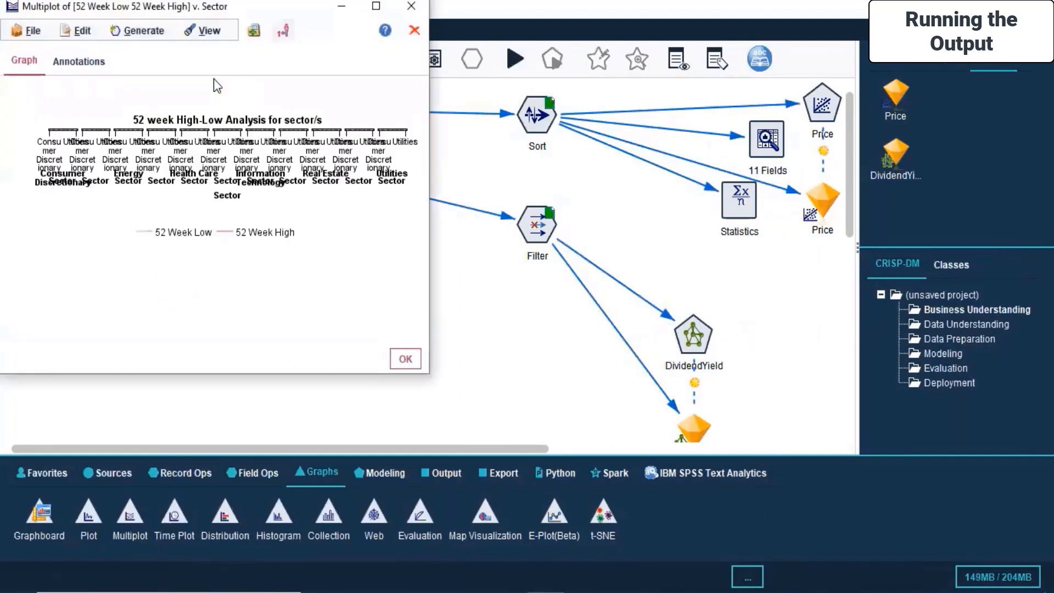
Maximize the 52 week High-Low multiplot output and inspect its values.
click(552, 89)
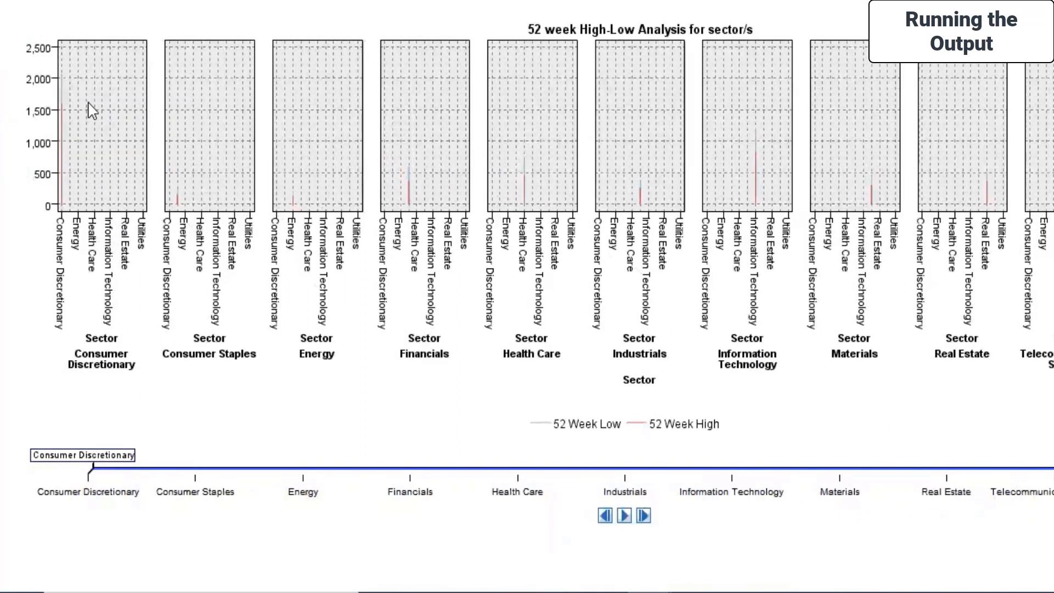
mouse_move(62, 120)
mouse_move(181, 208)
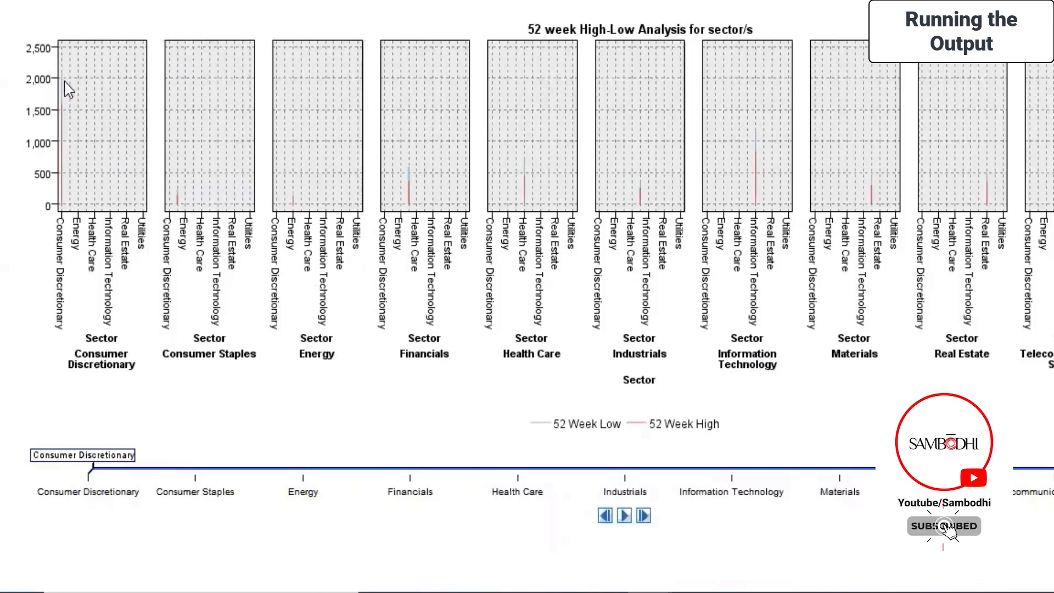
mouse_move(65, 89)
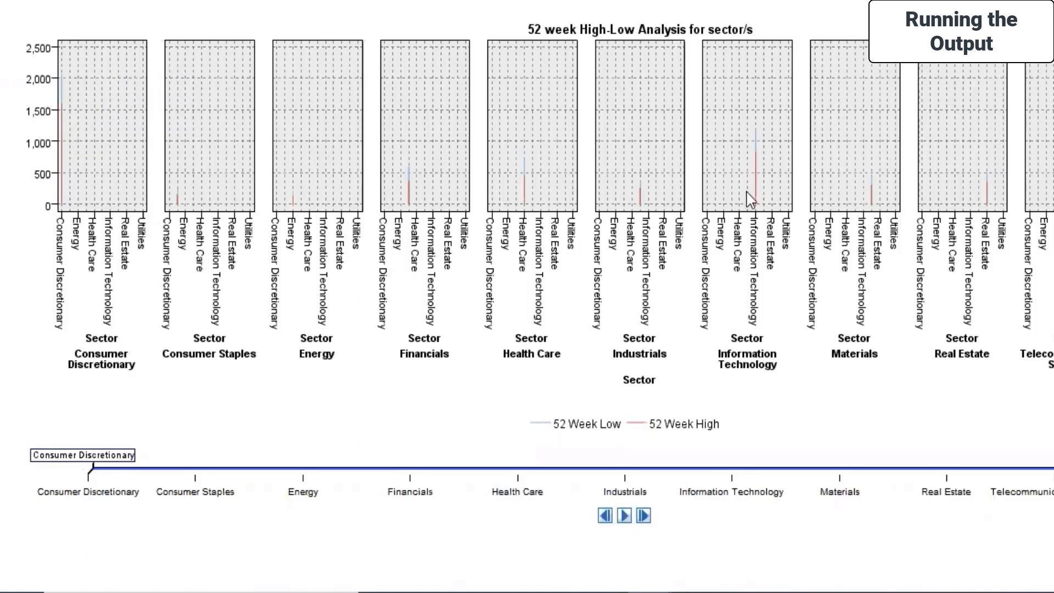
click(643, 516)
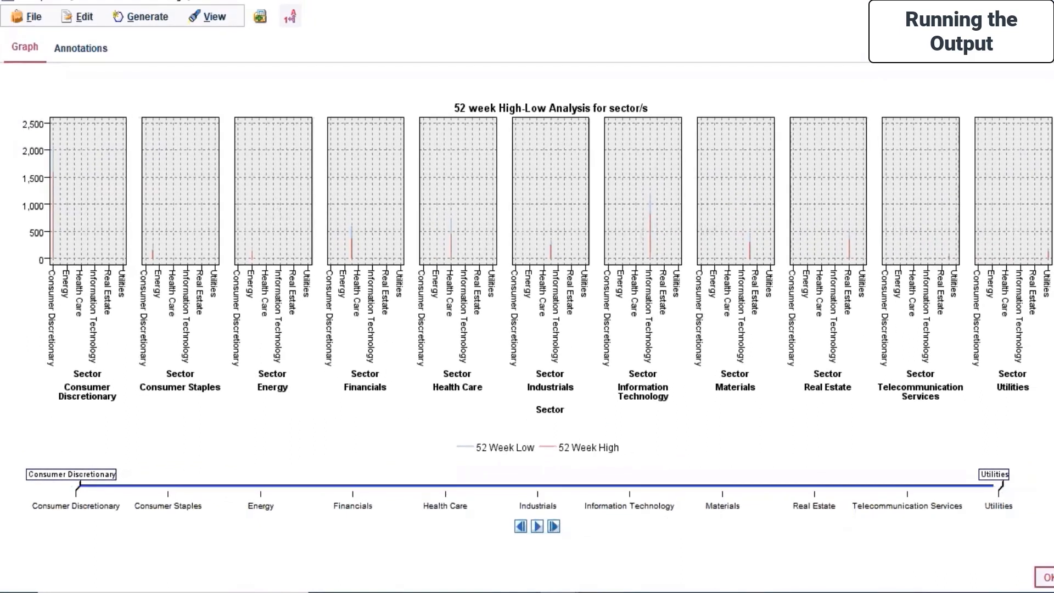
Save the output as an Output Files (*.cou) file in Day 10.
key(ctrl+s)
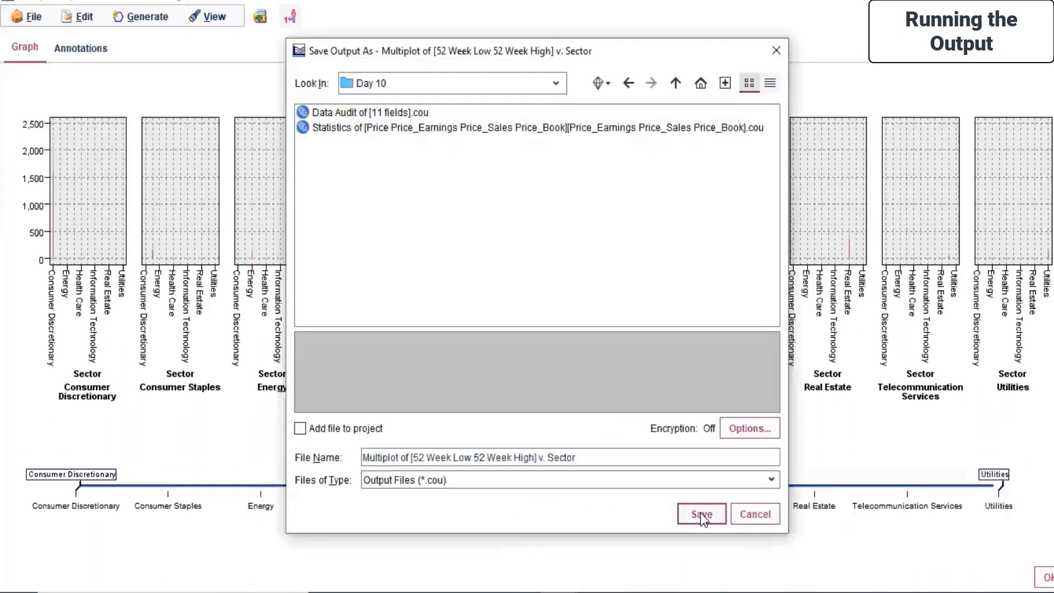
click(701, 514)
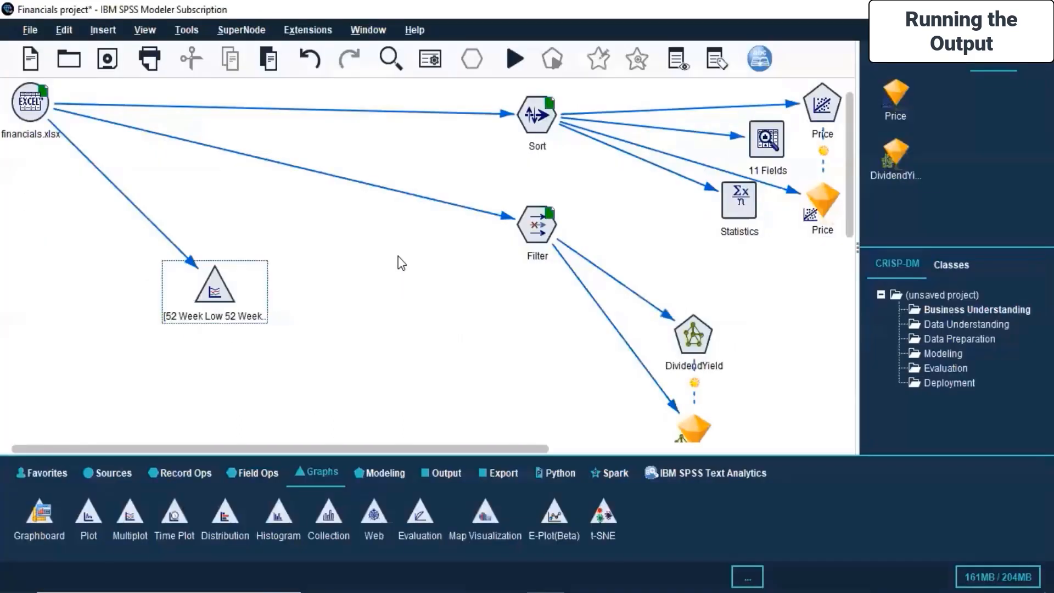
right_click(210, 281)
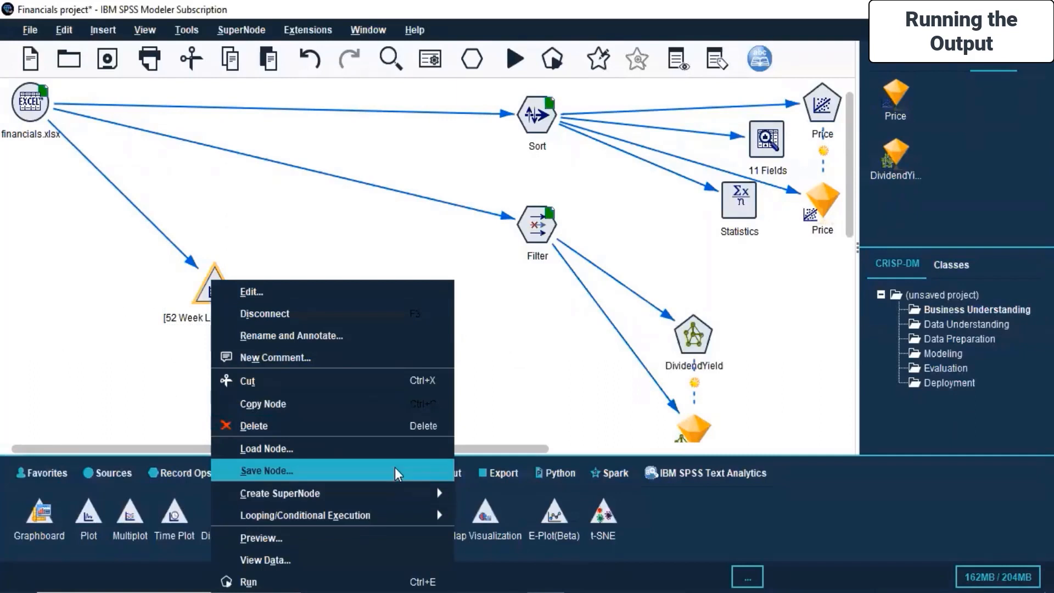
Add a Plot node from the Graphs palette to the canvas.
click(318, 231)
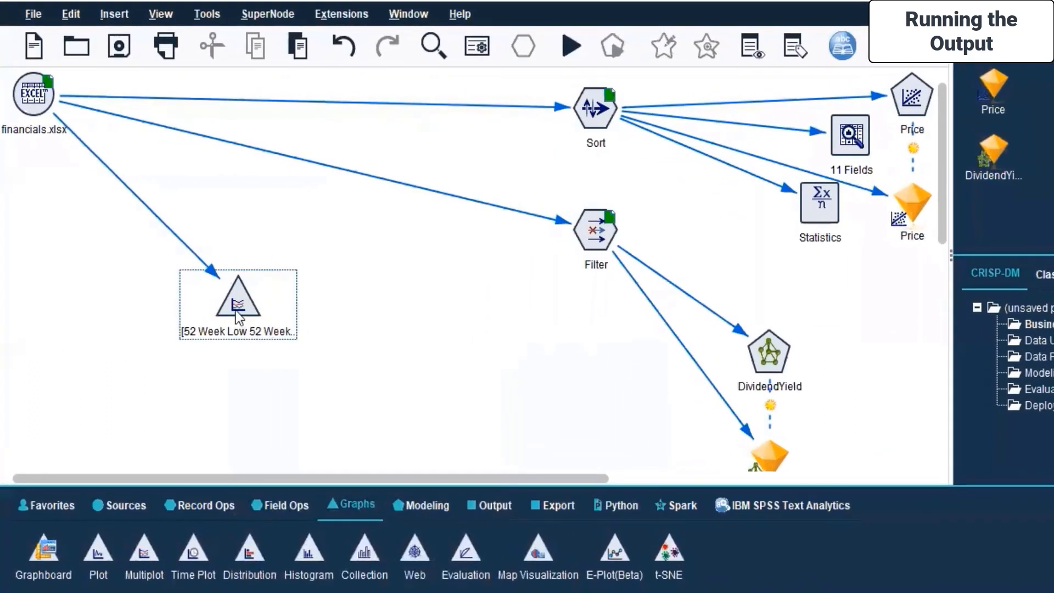
drag(235, 310, 361, 288)
scroll(218, 442, down, 1)
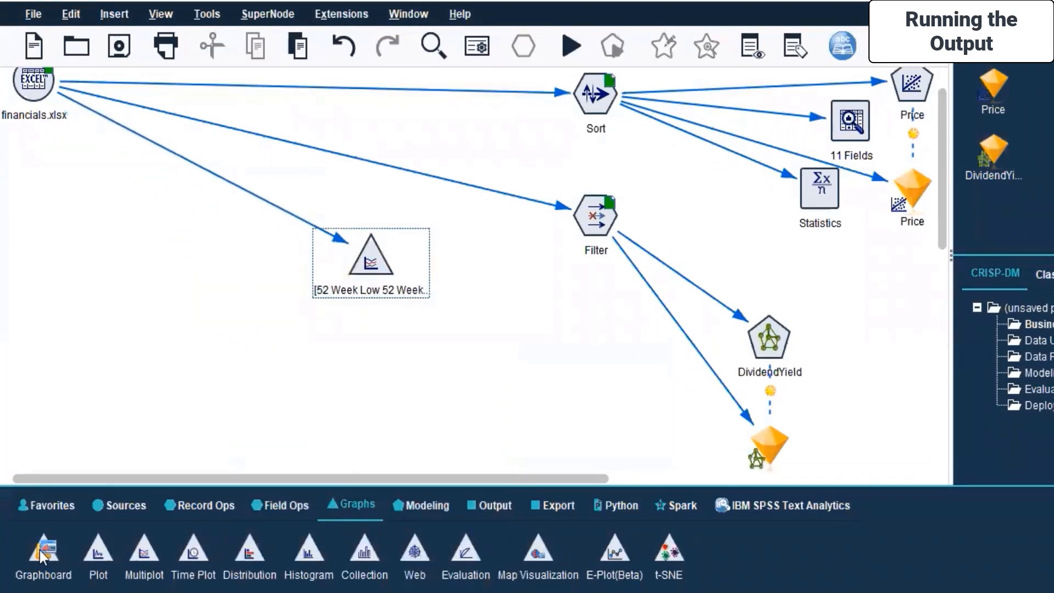
click(101, 552)
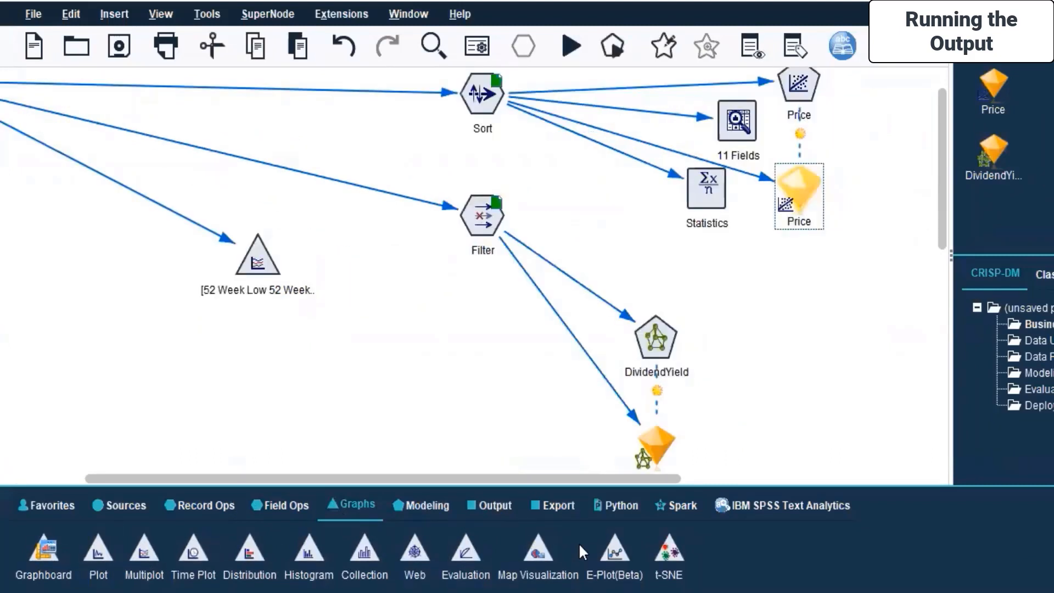
drag(565, 477, 171, 510)
click(100, 551)
click(50, 239)
Connect financials.xlsx to the new Plot node and open the plot's settings.
click(31, 105)
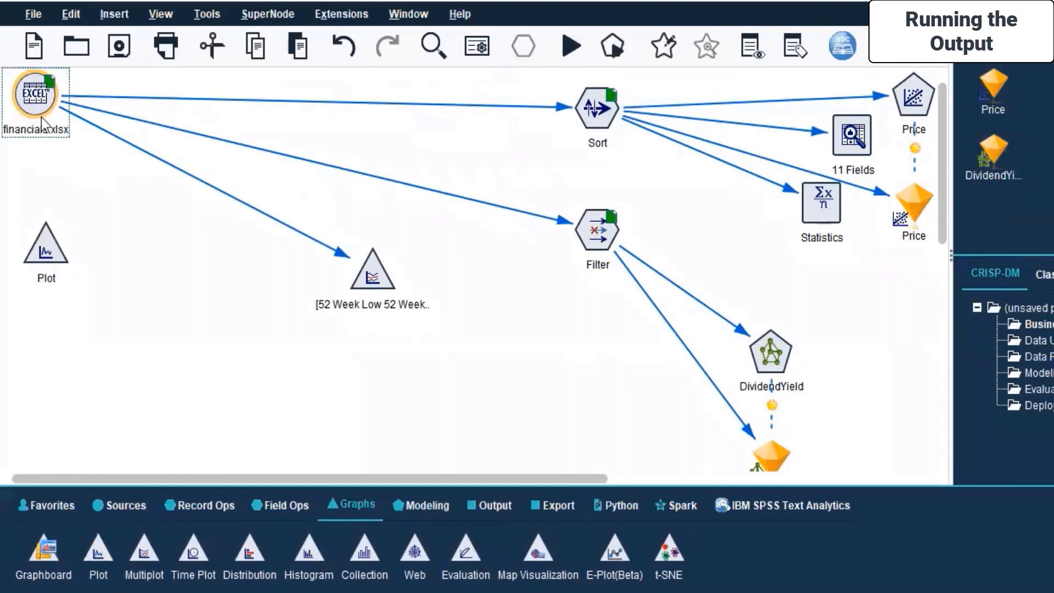
right_click(39, 98)
click(48, 135)
click(46, 250)
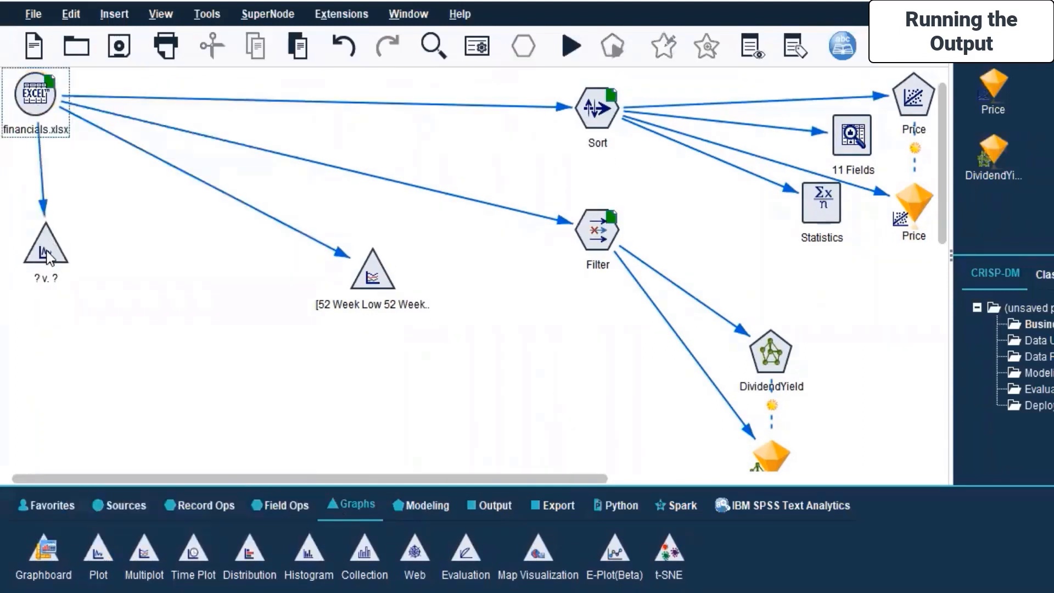
right_click(46, 250)
click(93, 262)
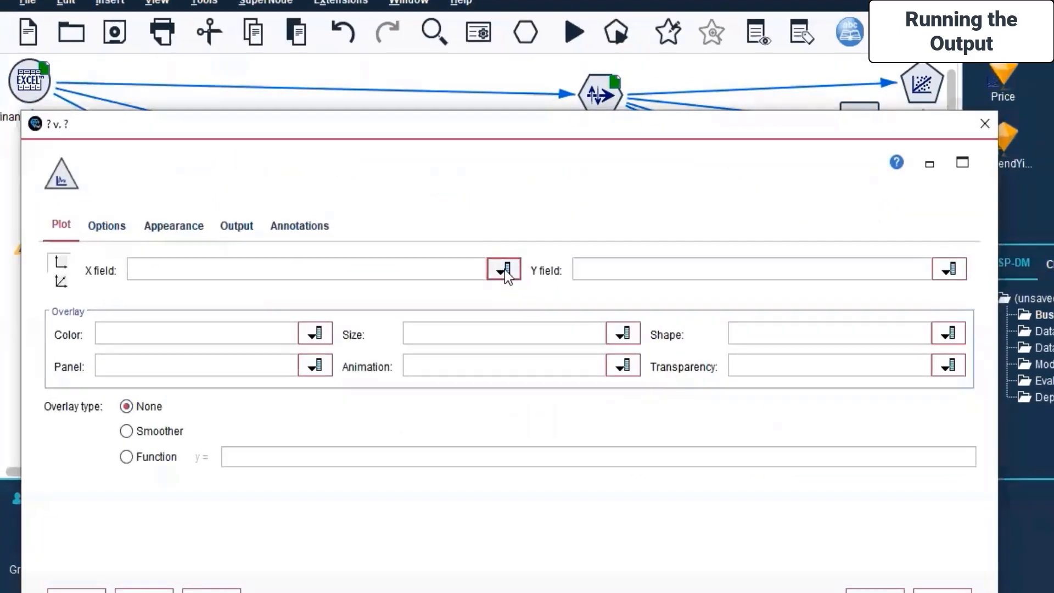
Use Name as the X field and Price as the Y field, apply, and reposition the node.
click(505, 269)
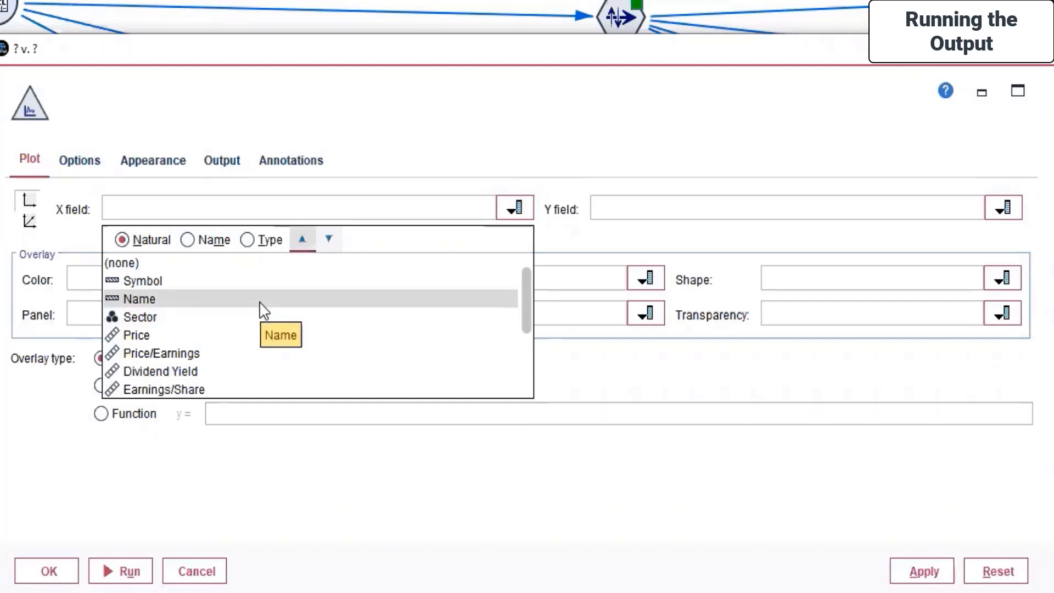
scroll(201, 323, down, 2)
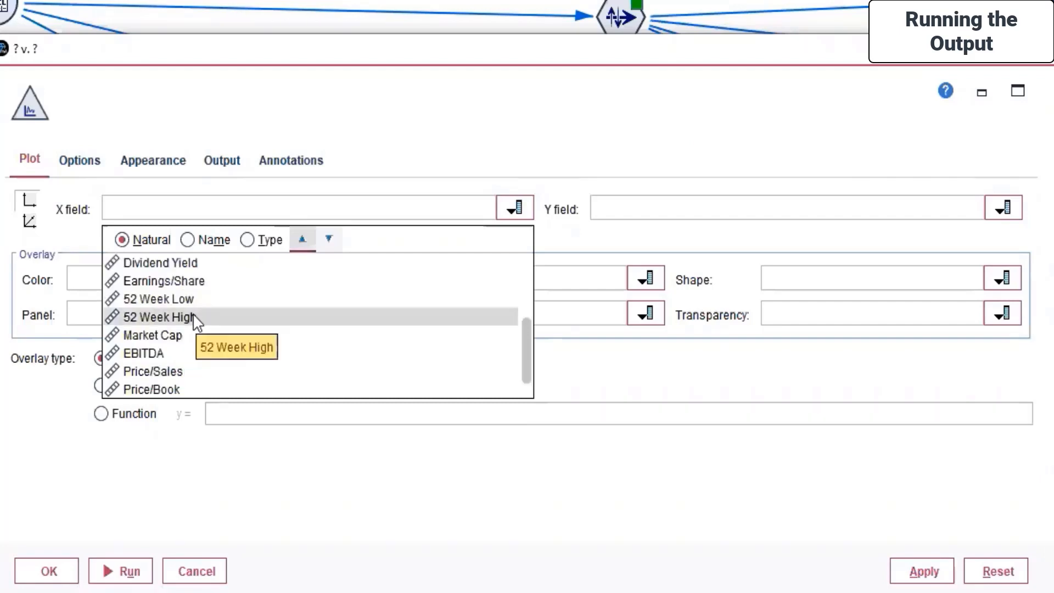
scroll(186, 326, up, 1)
scroll(183, 324, up, 1)
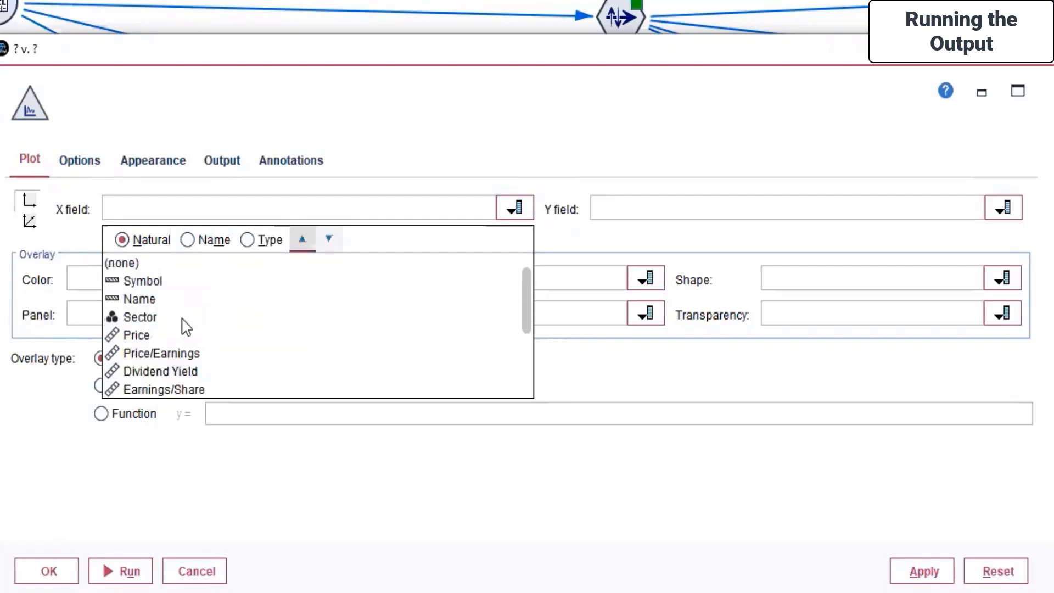
click(146, 299)
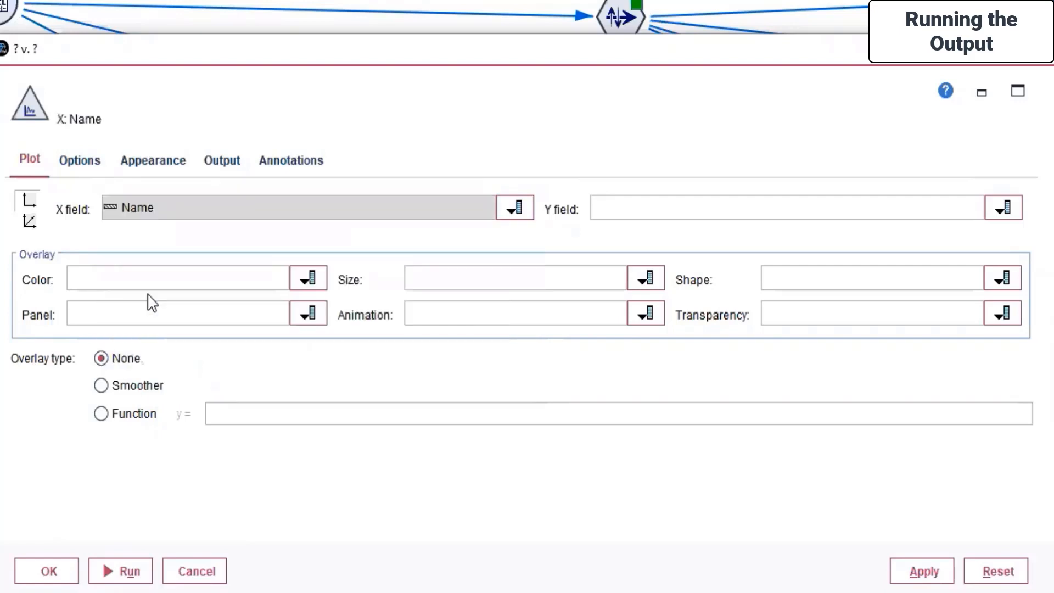
click(1010, 212)
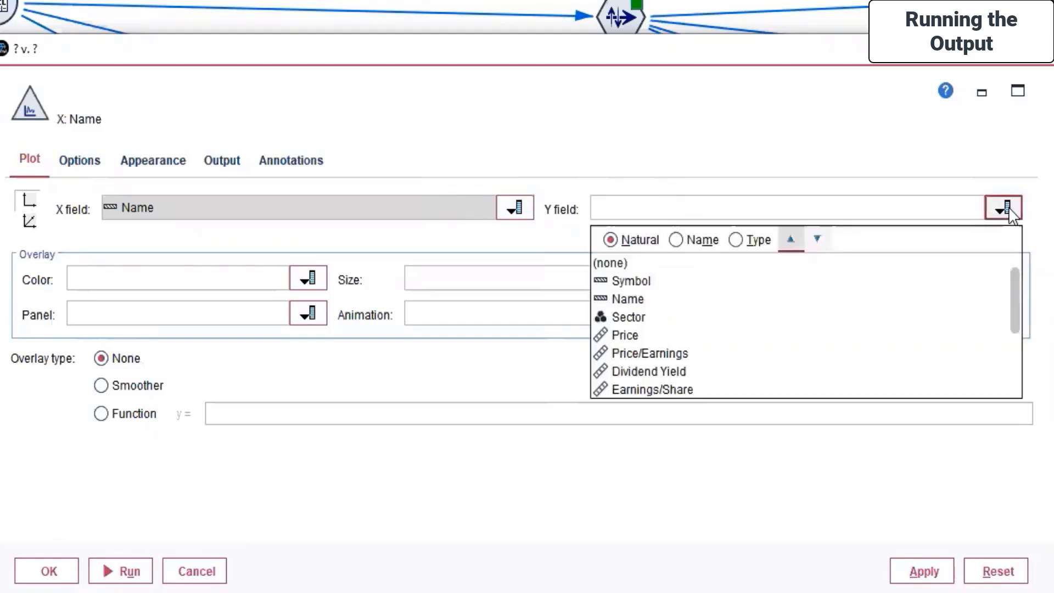
click(730, 339)
click(931, 571)
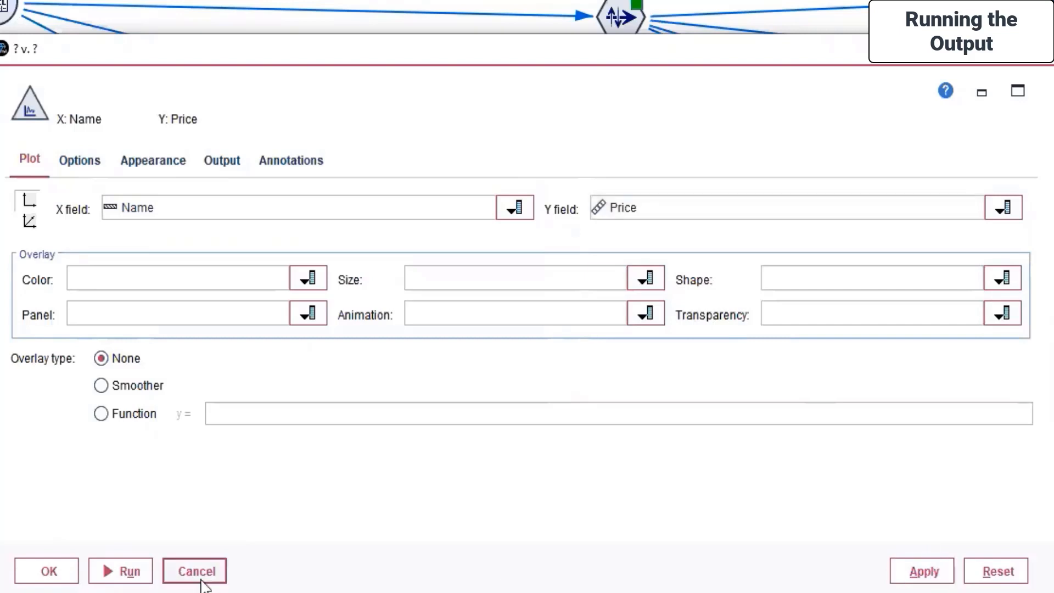
click(42, 573)
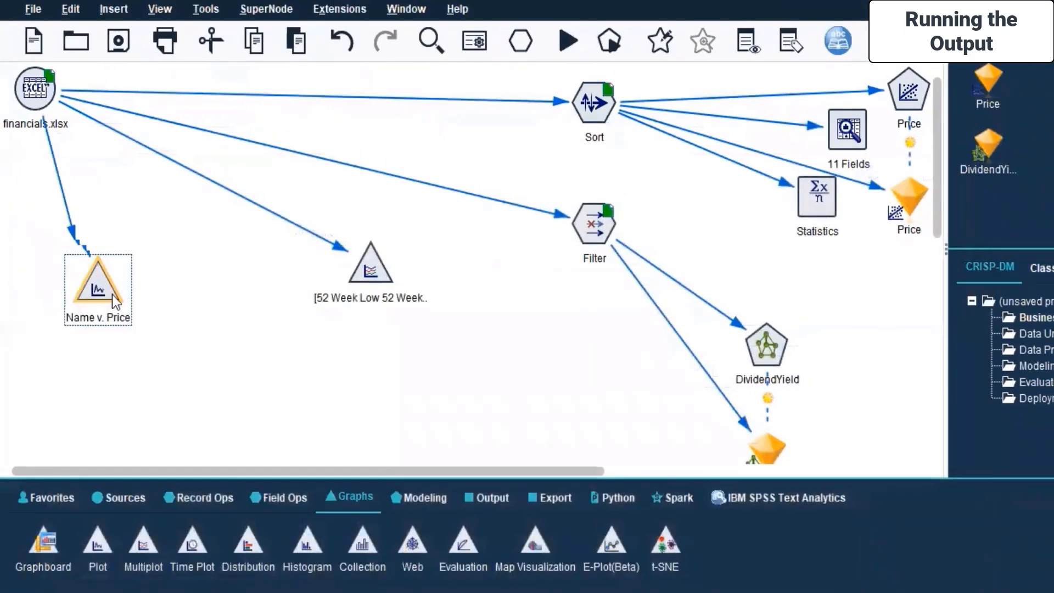
drag(113, 294, 176, 336)
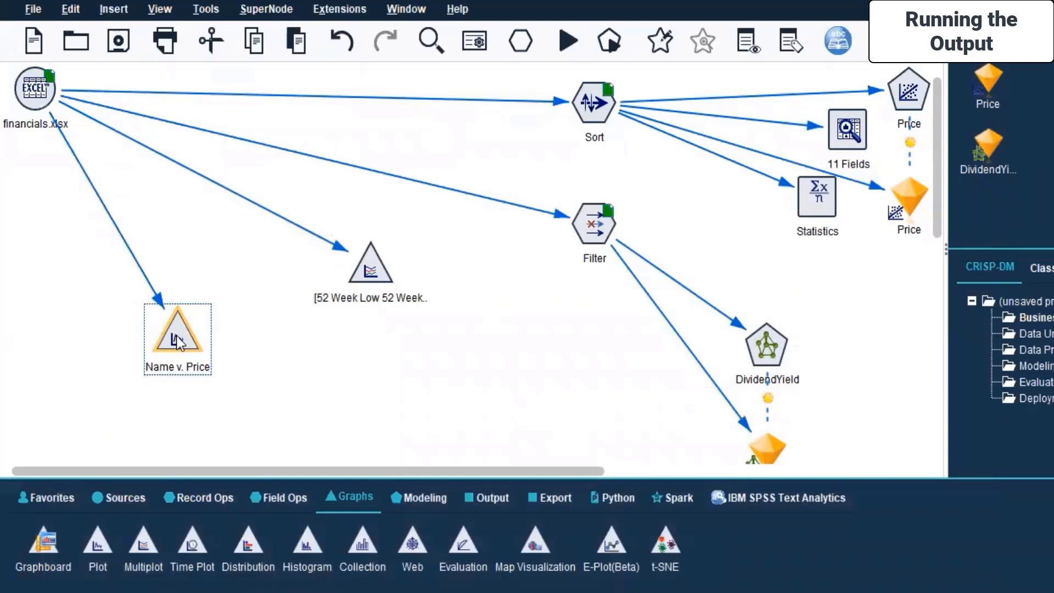
Run the Name v. Price plot and maximize its output window.
right_click(176, 341)
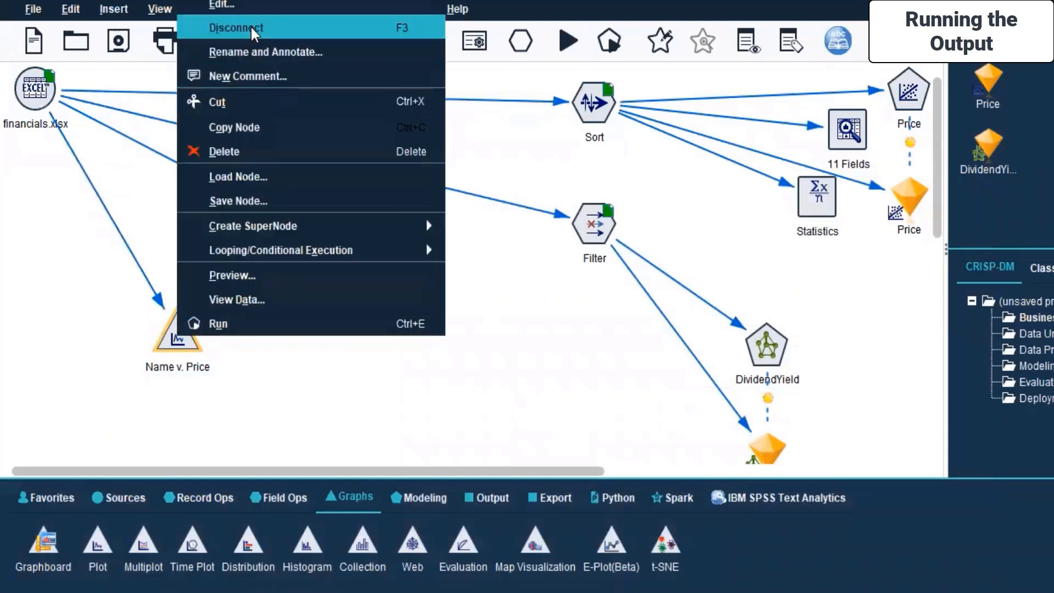
click(240, 328)
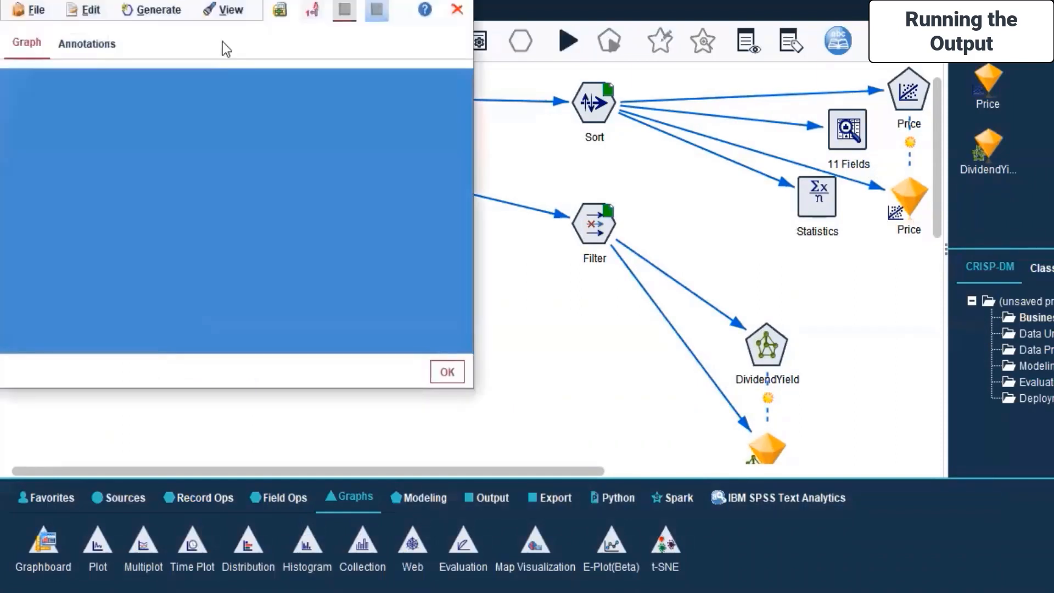
drag(366, 0, 535, 88)
click(576, 81)
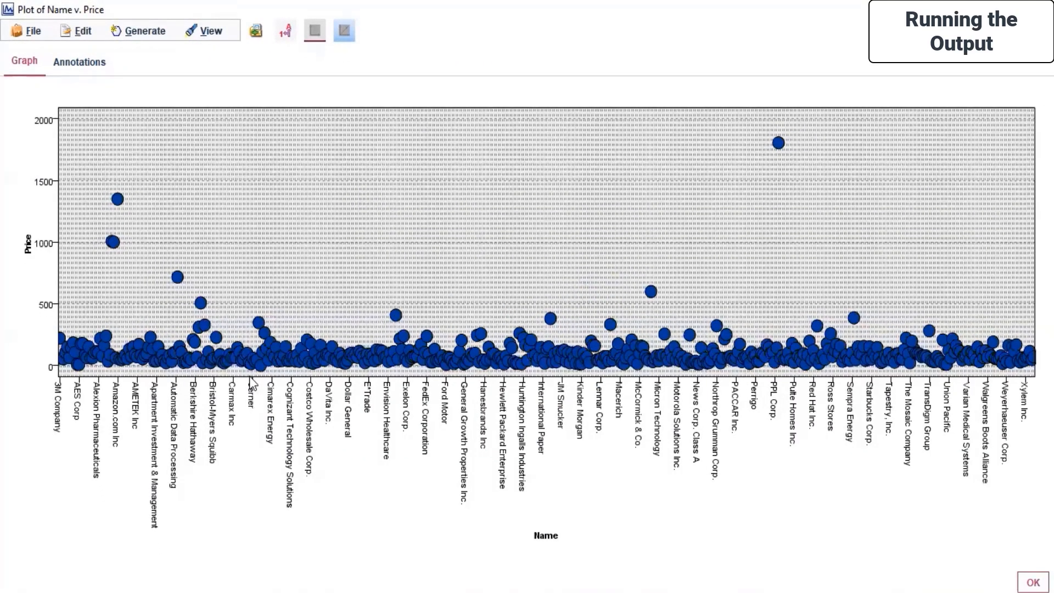
Inspect the Name v. Price chart's points and look through its edit and file menus.
mouse_move(249, 370)
mouse_move(183, 358)
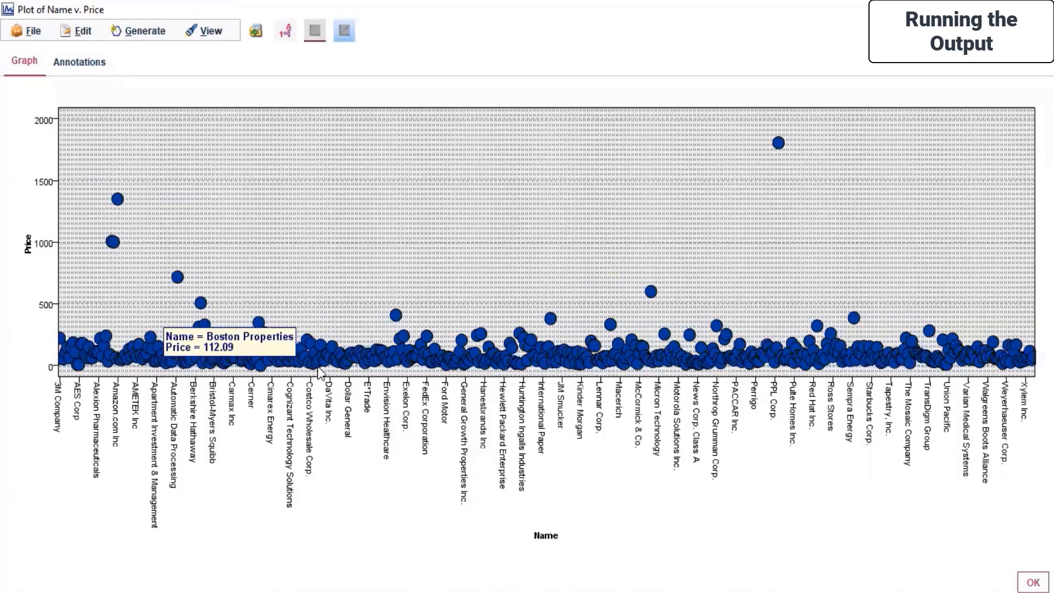
mouse_move(842, 367)
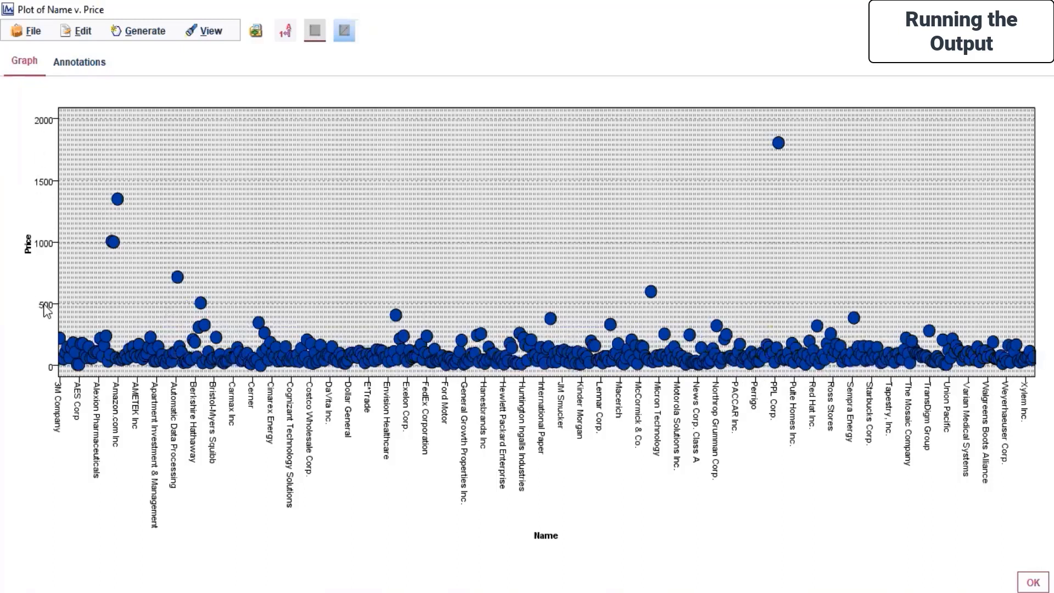
click(87, 25)
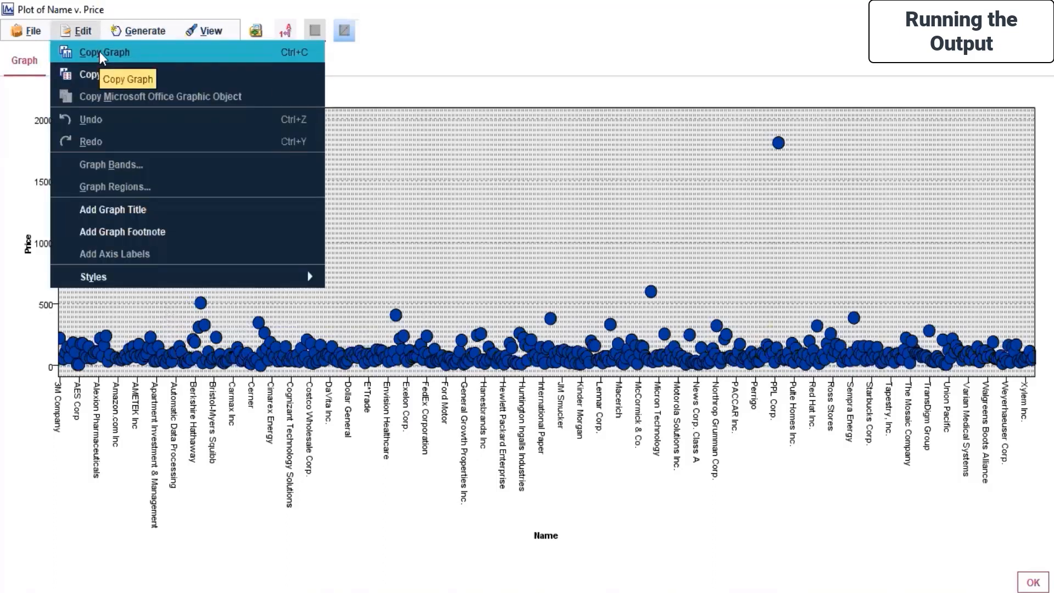
mouse_move(140, 274)
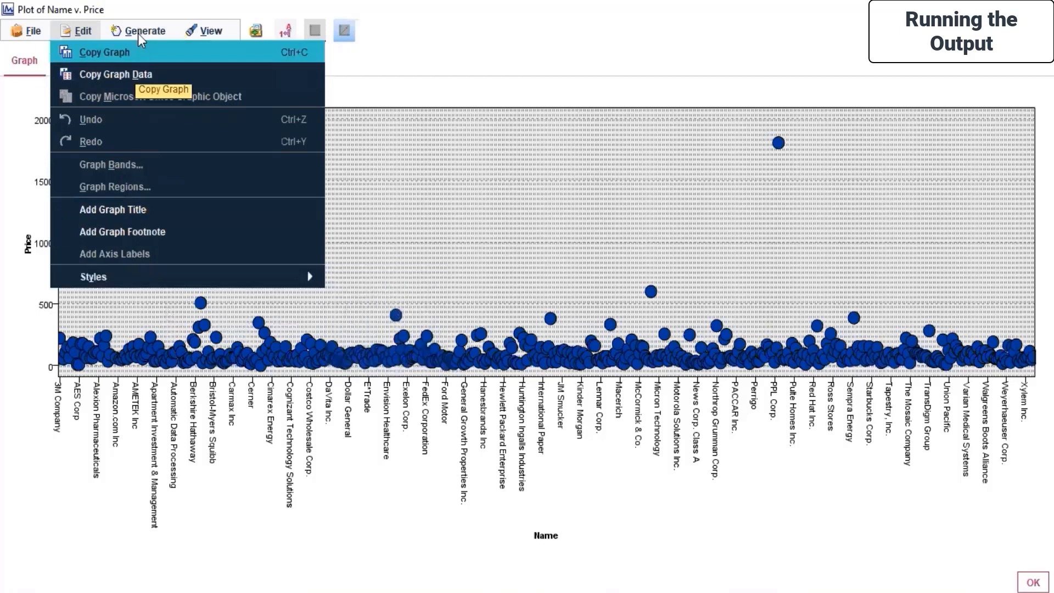
mouse_move(28, 31)
mouse_move(57, 211)
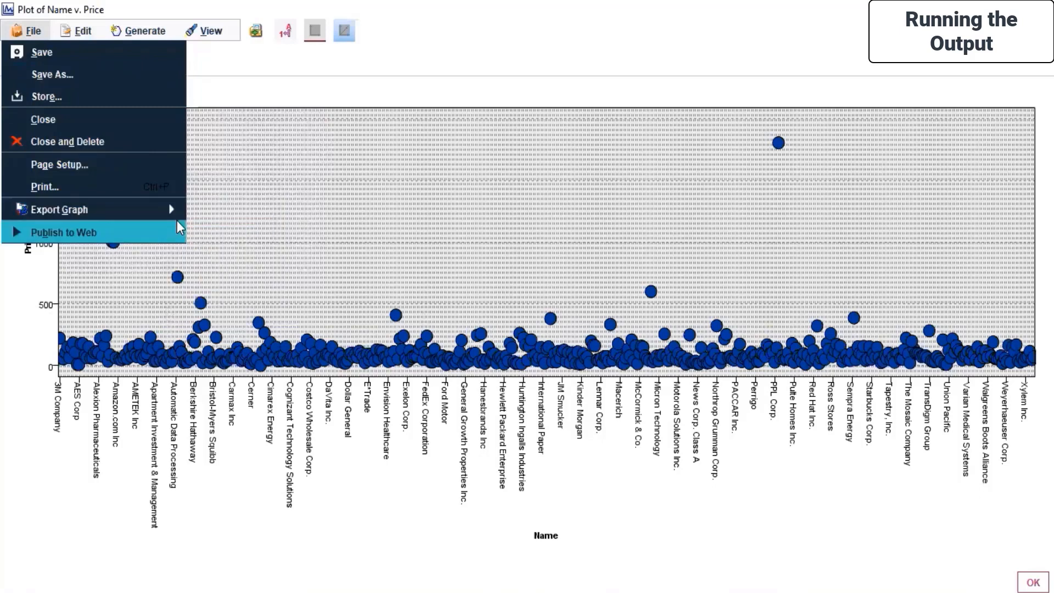
click(763, 225)
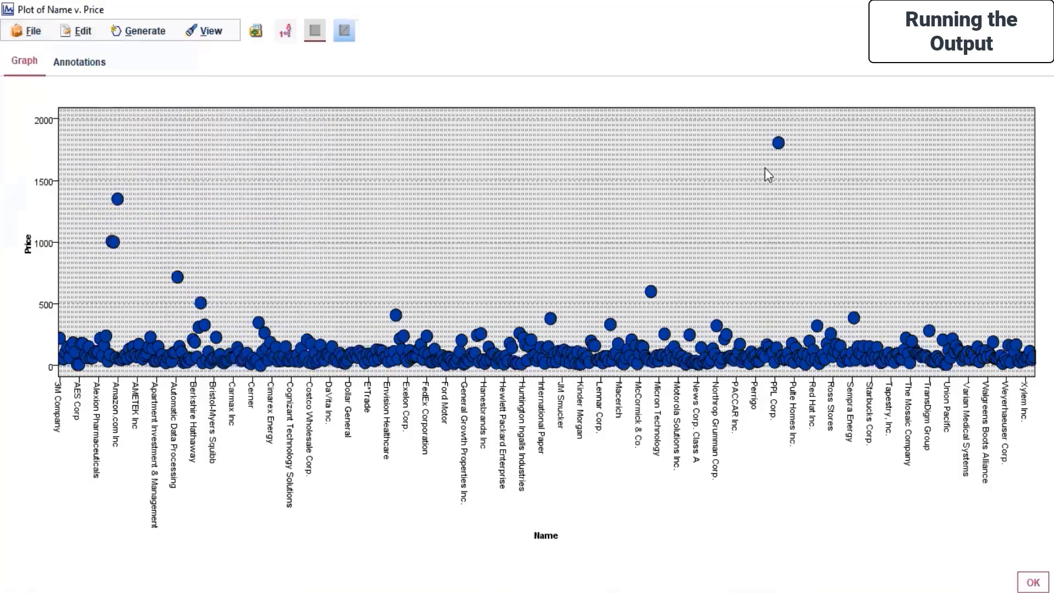
mouse_move(779, 146)
mouse_move(1025, 360)
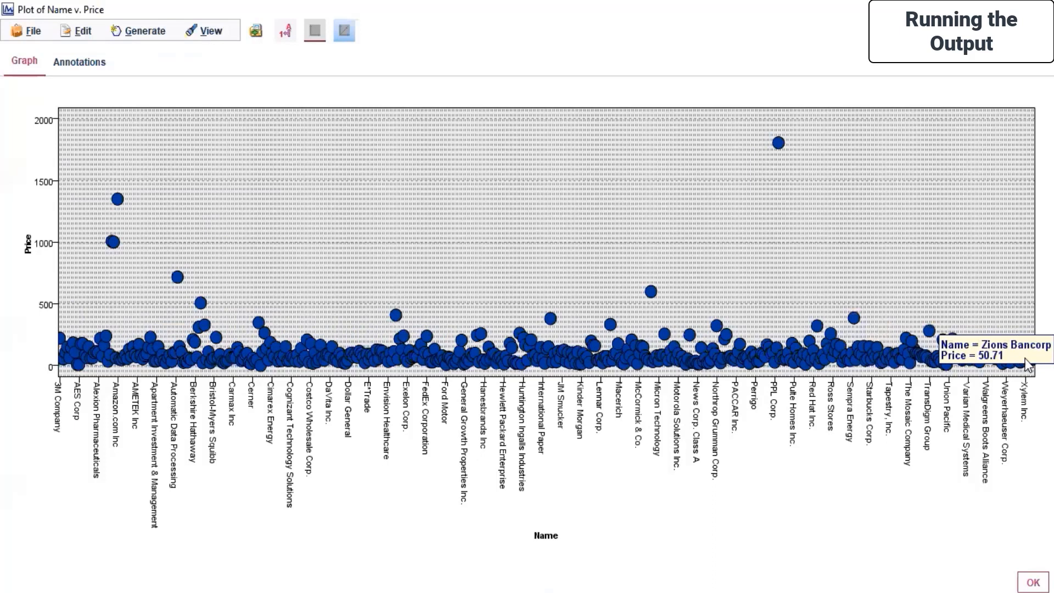
mouse_move(287, 362)
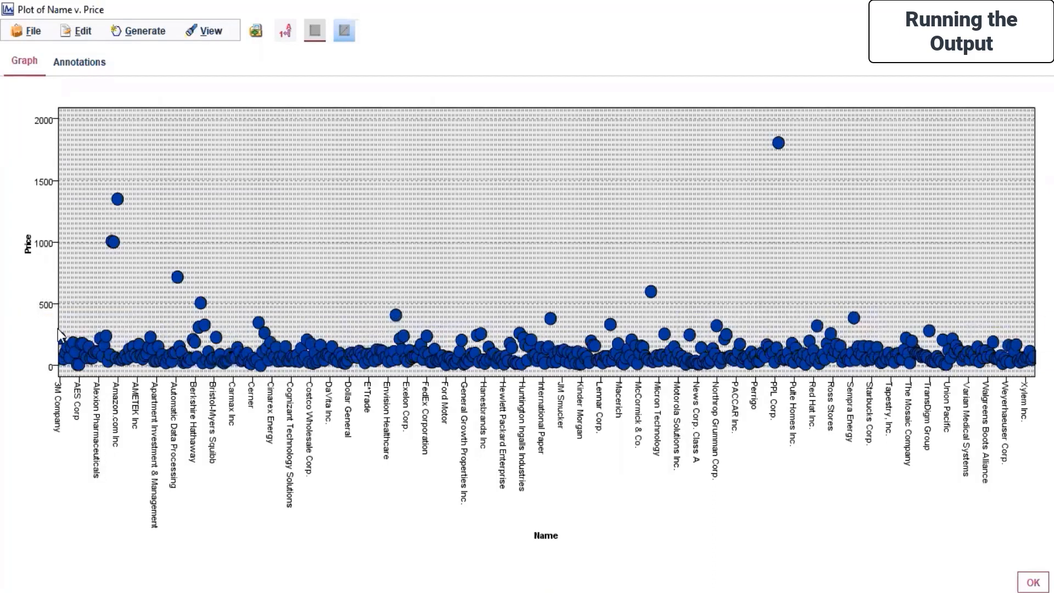
mouse_move(205, 325)
mouse_move(394, 318)
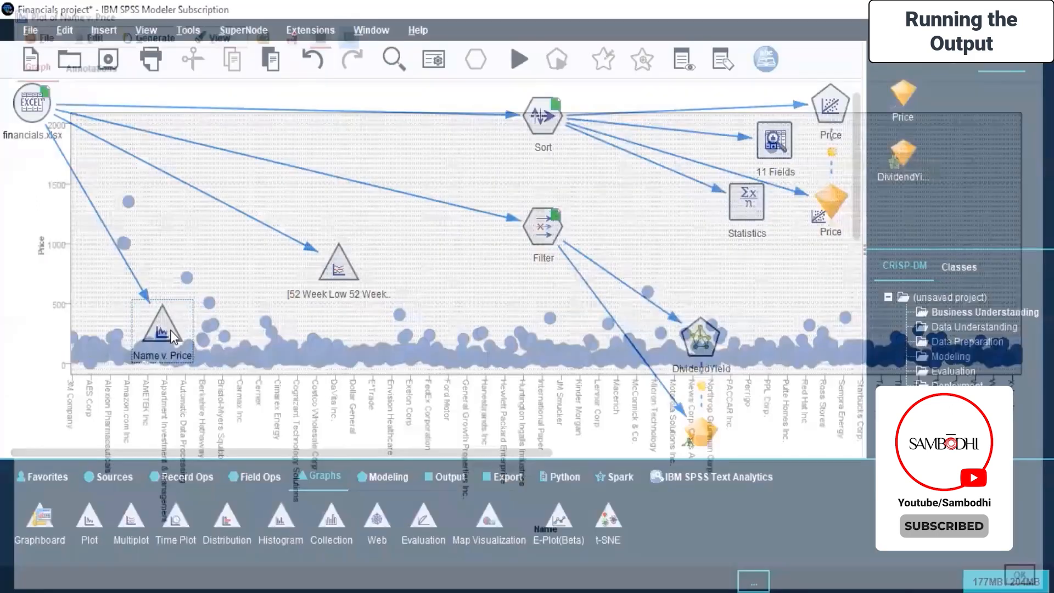
Reopen the Name v. Price plot settings, switch the style to Line and keep Sort X mode.
right_click(174, 336)
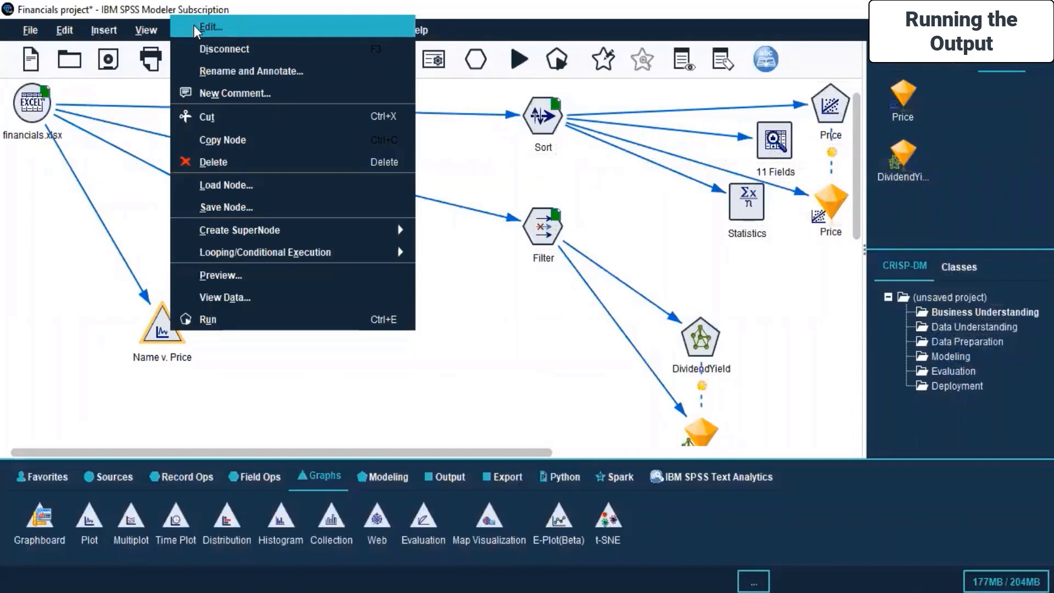
click(193, 26)
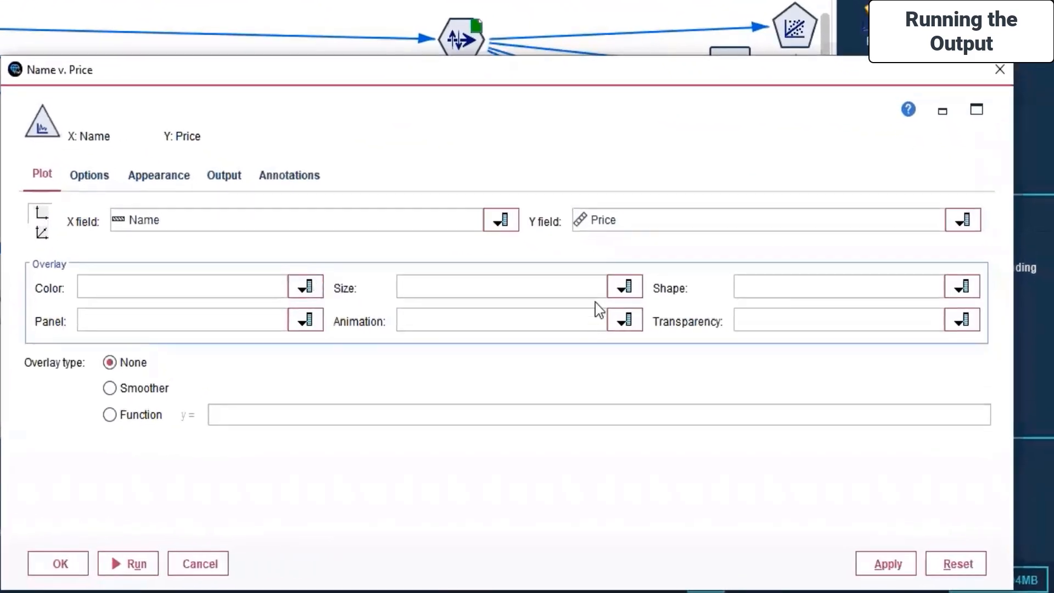
click(623, 286)
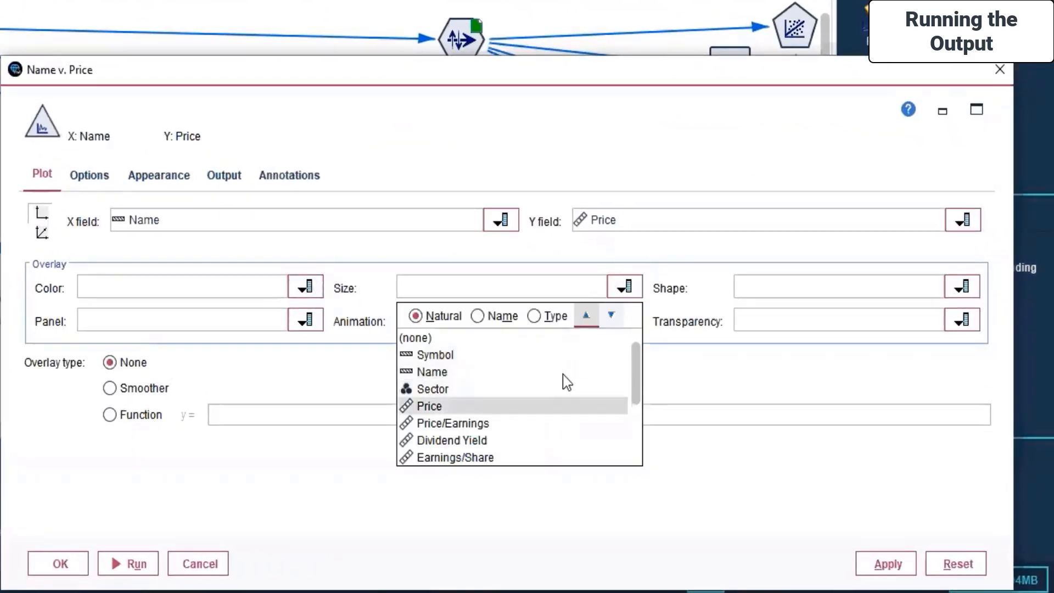
click(624, 286)
click(87, 178)
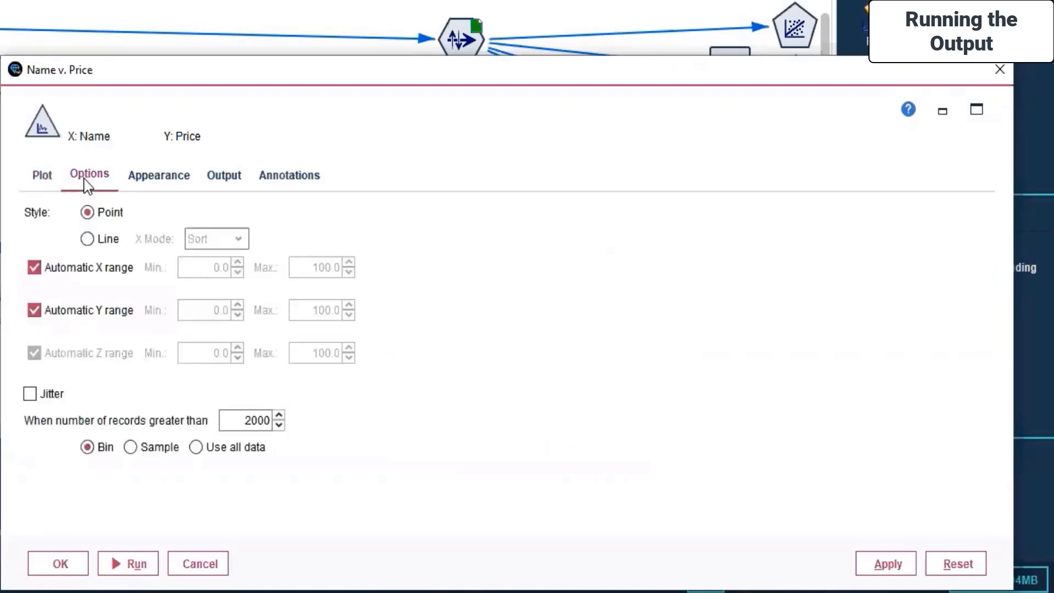
click(106, 242)
click(237, 240)
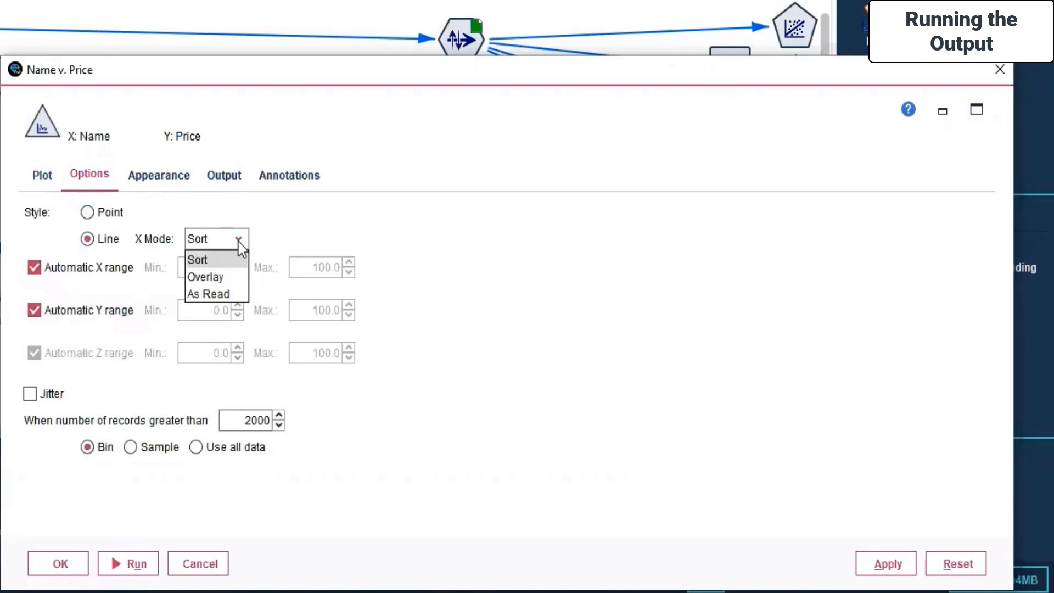
click(239, 243)
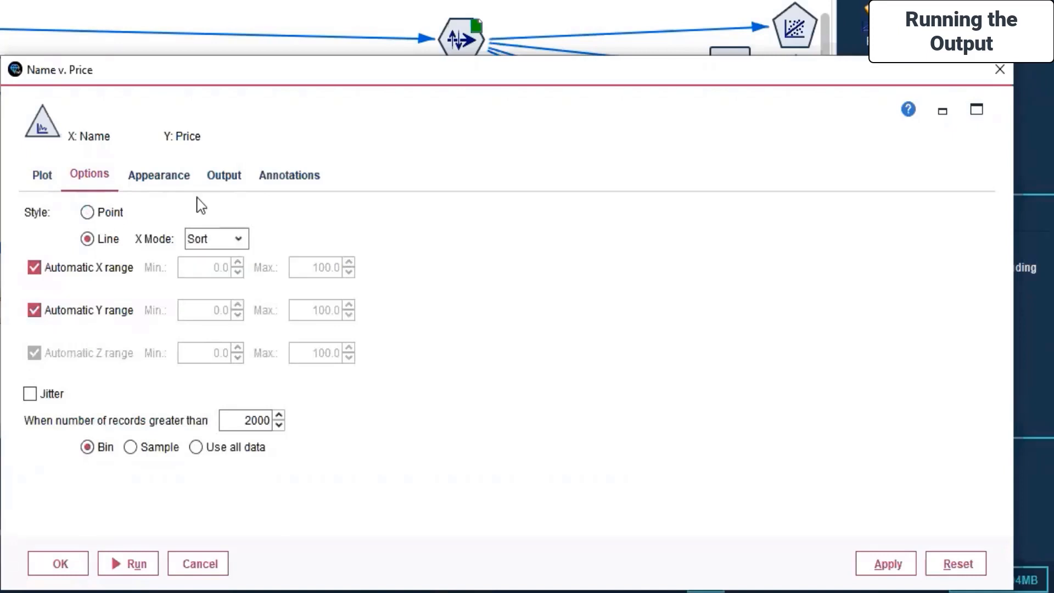
Review the Output and Appearance tabs, then apply the plot settings and close the dialog.
click(153, 179)
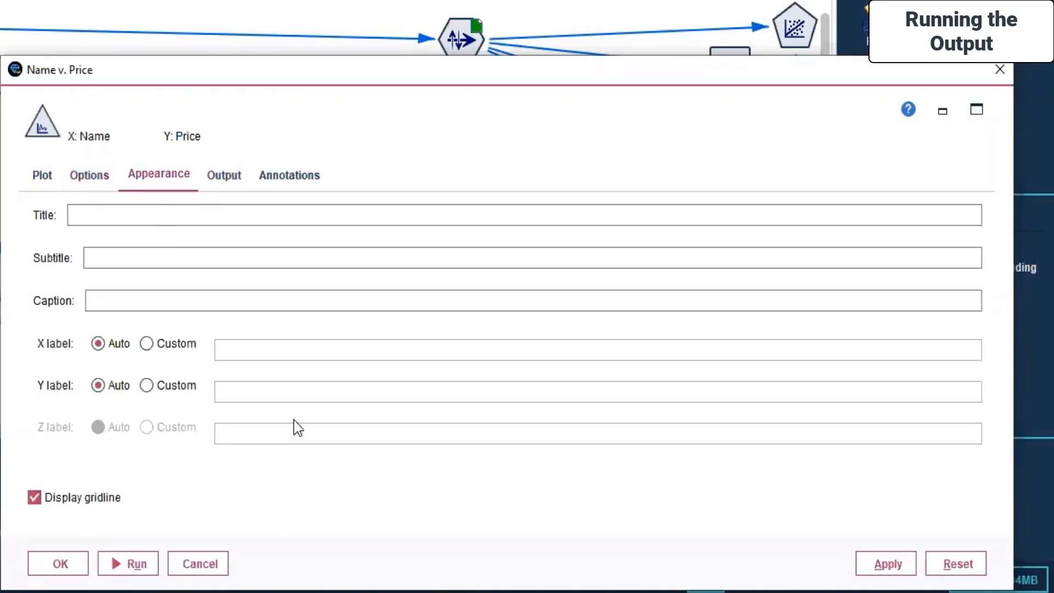
click(224, 181)
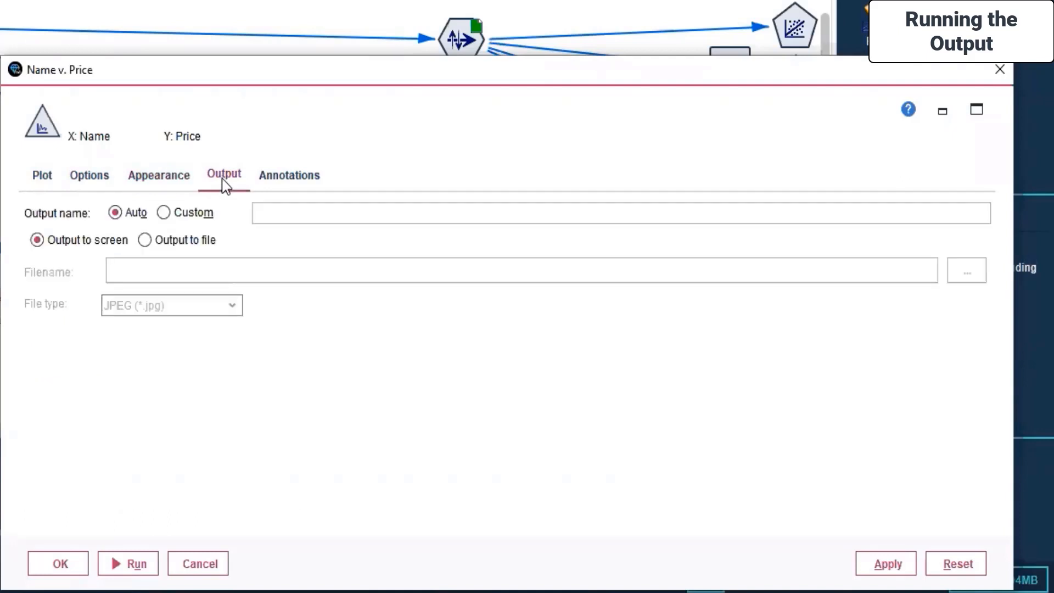
click(283, 179)
click(149, 181)
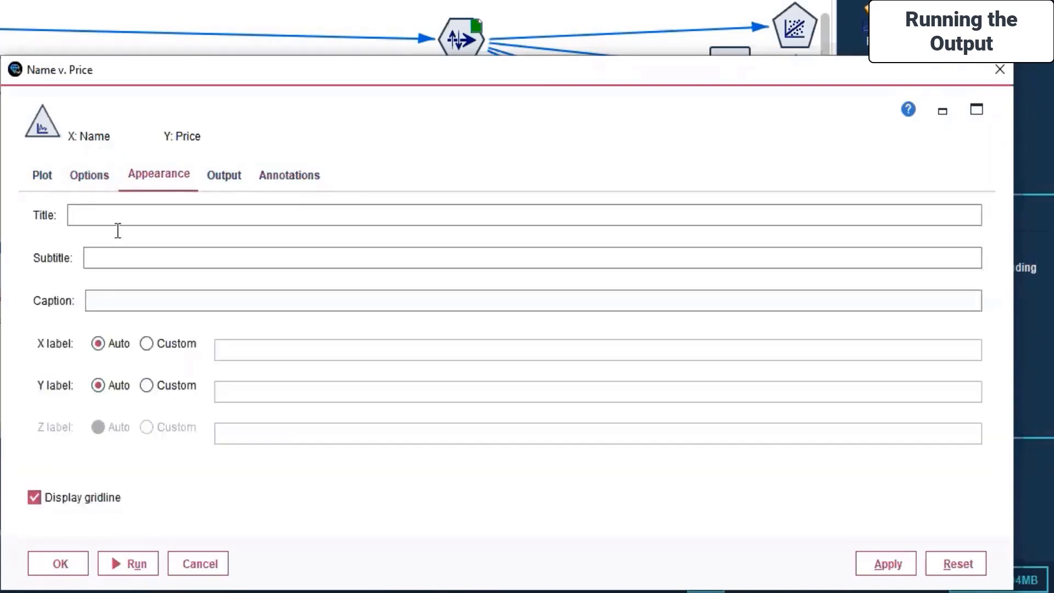
click(886, 564)
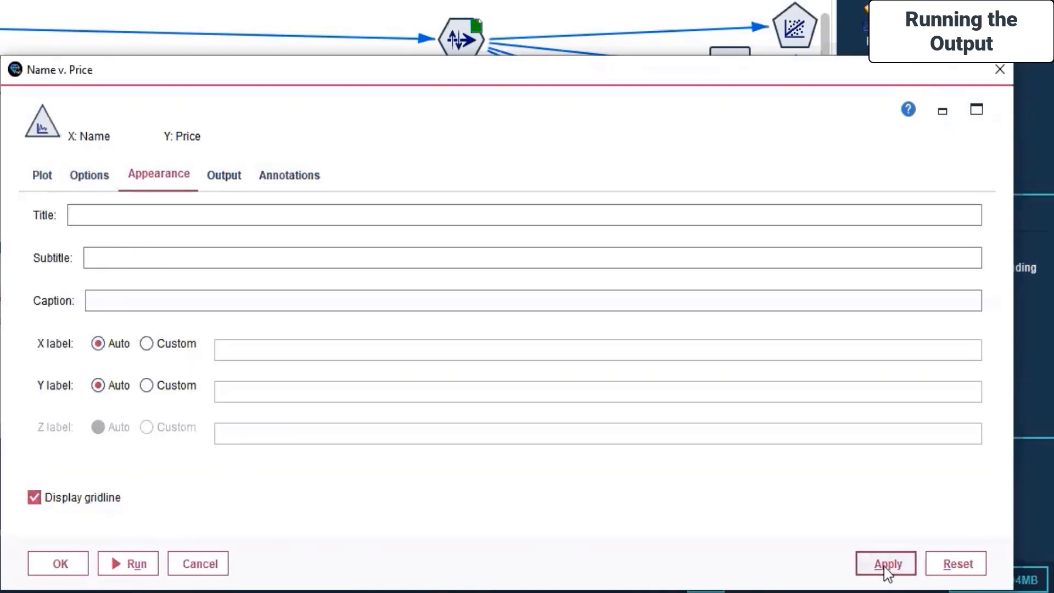
click(57, 561)
Run the Name v. Price node, view its line plot maximized, then return to the stream.
right_click(139, 326)
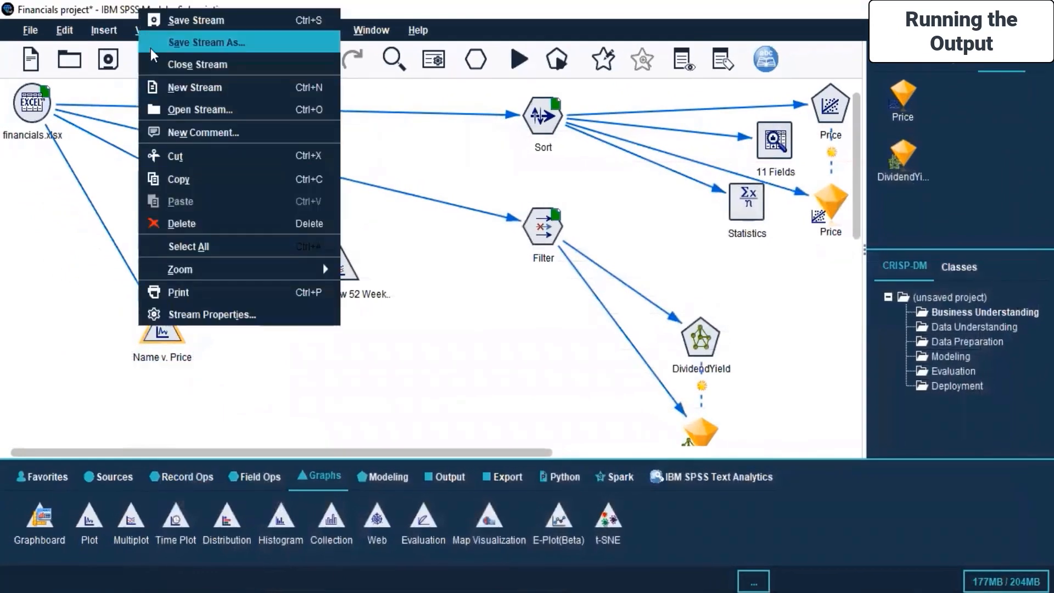
click(395, 437)
scroll(395, 437, down, 1)
click(169, 307)
right_click(167, 303)
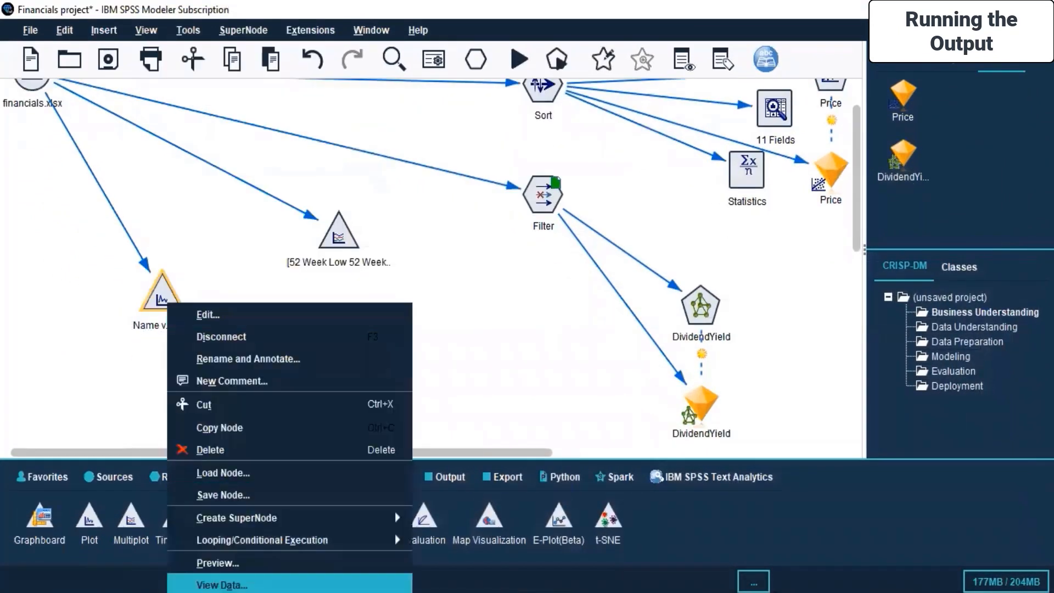
click(230, 592)
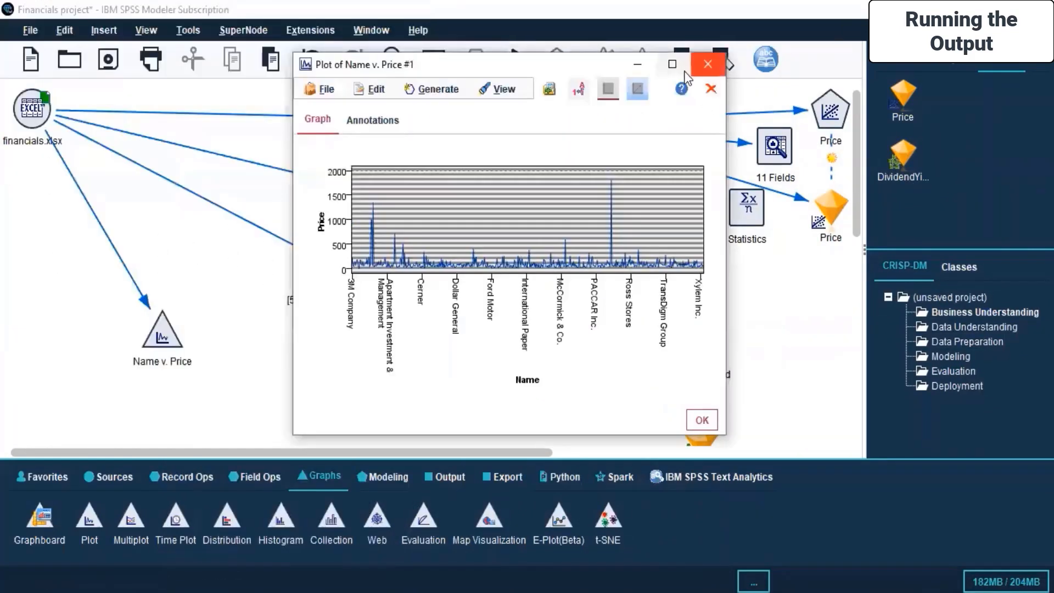
click(672, 64)
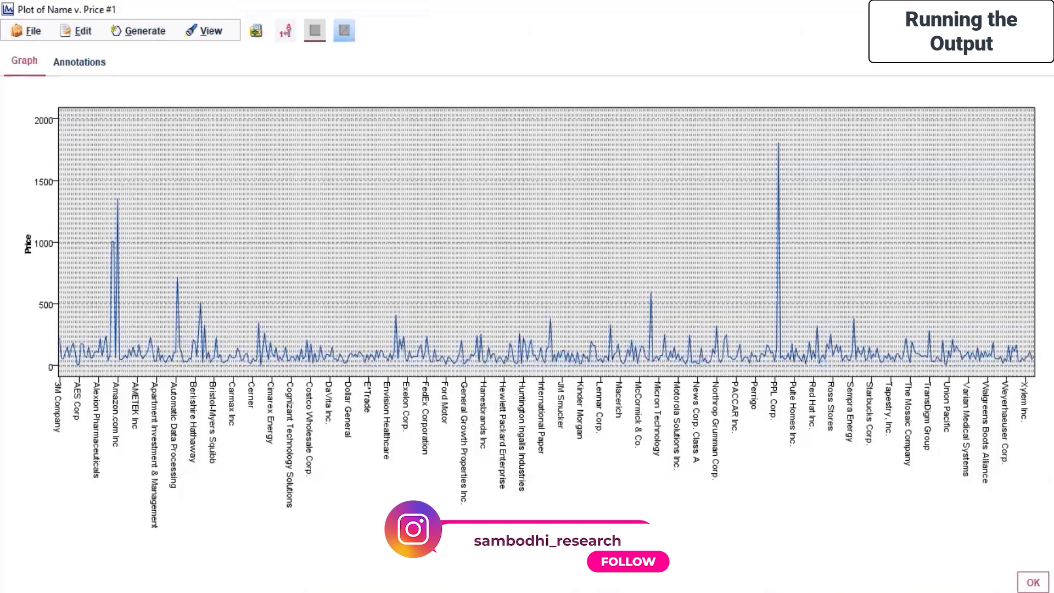
click(466, 513)
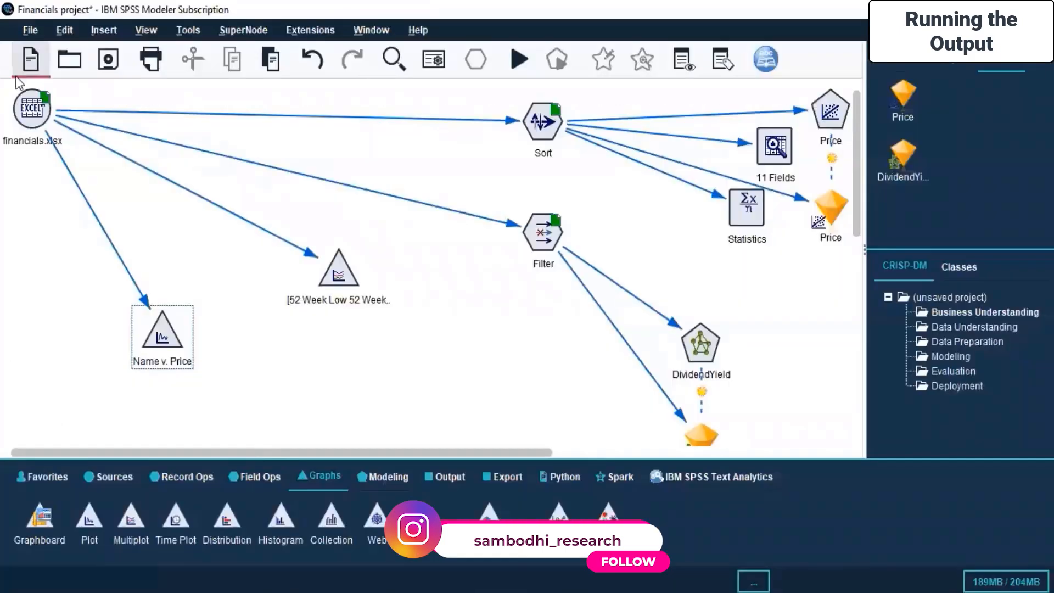
click(22, 116)
right_click(22, 117)
click(40, 124)
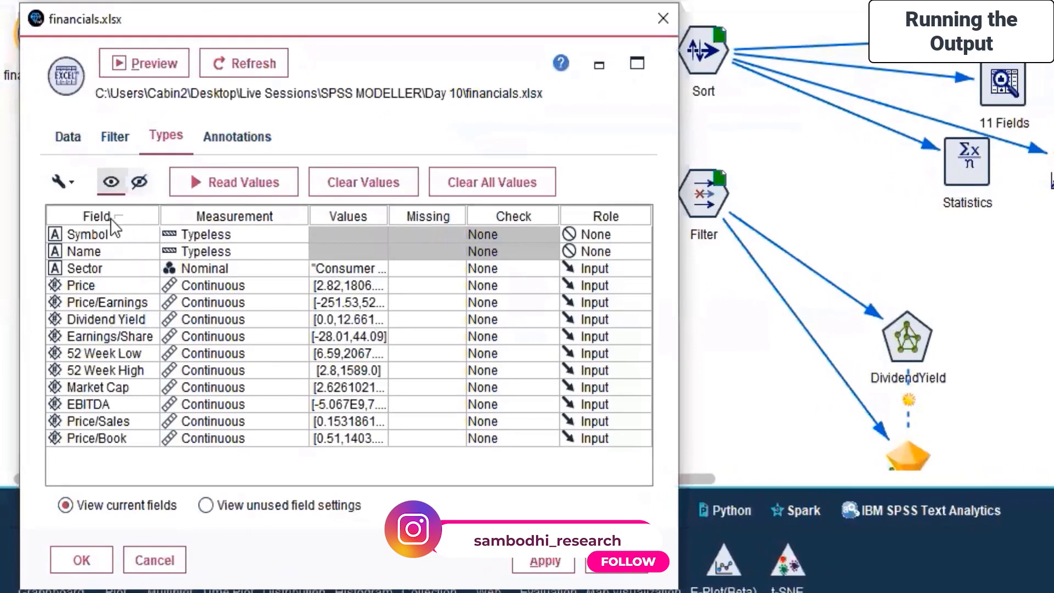
click(73, 146)
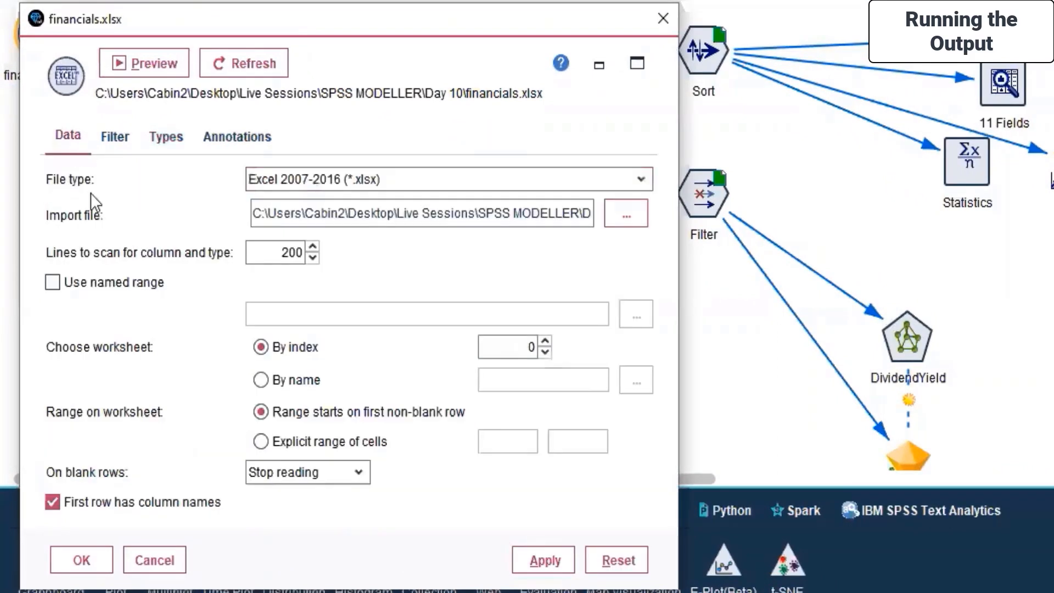
click(113, 139)
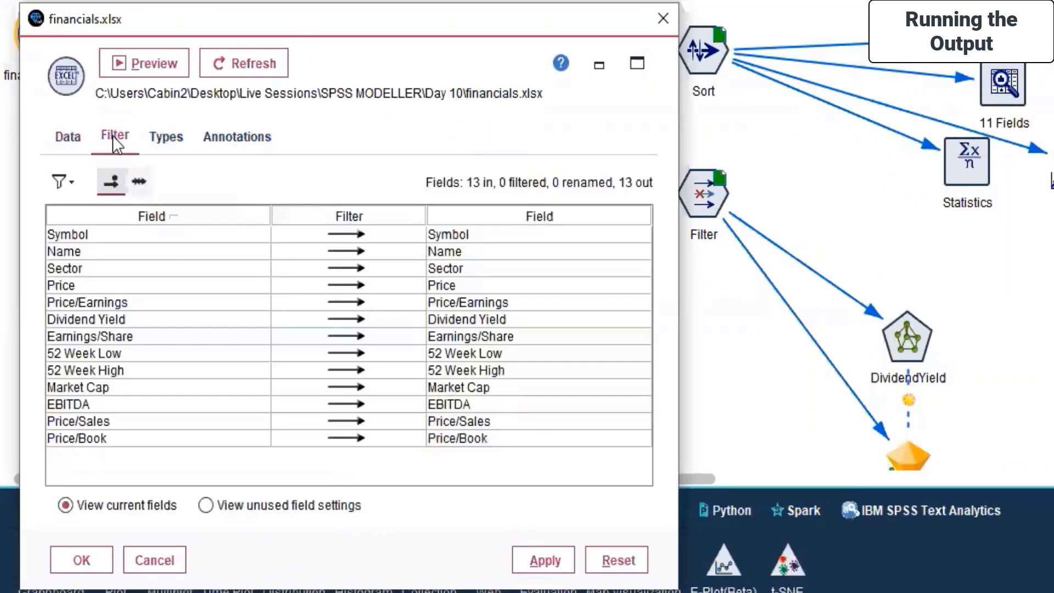
click(169, 144)
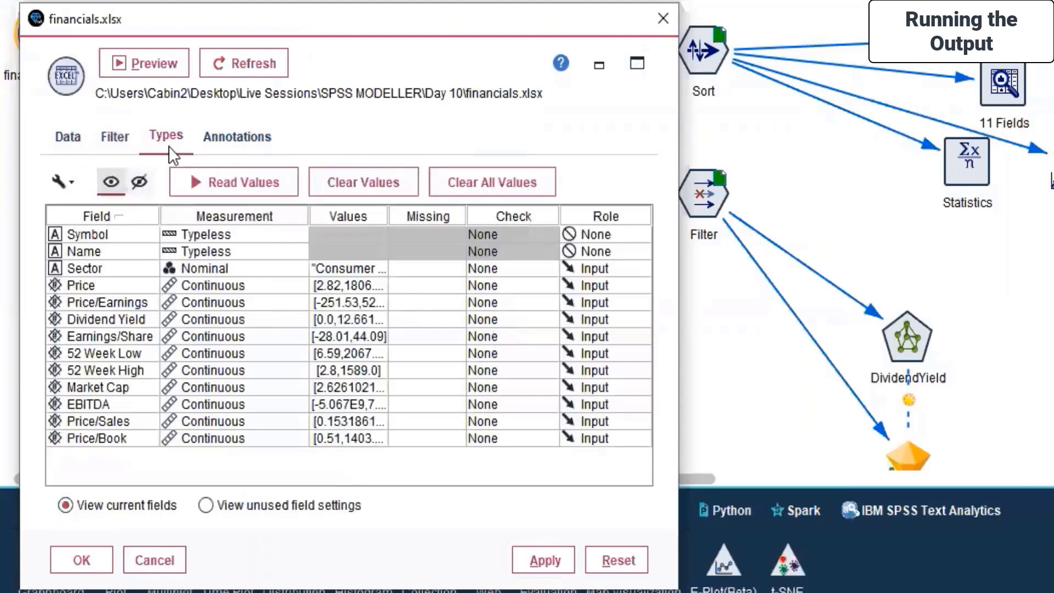
click(92, 250)
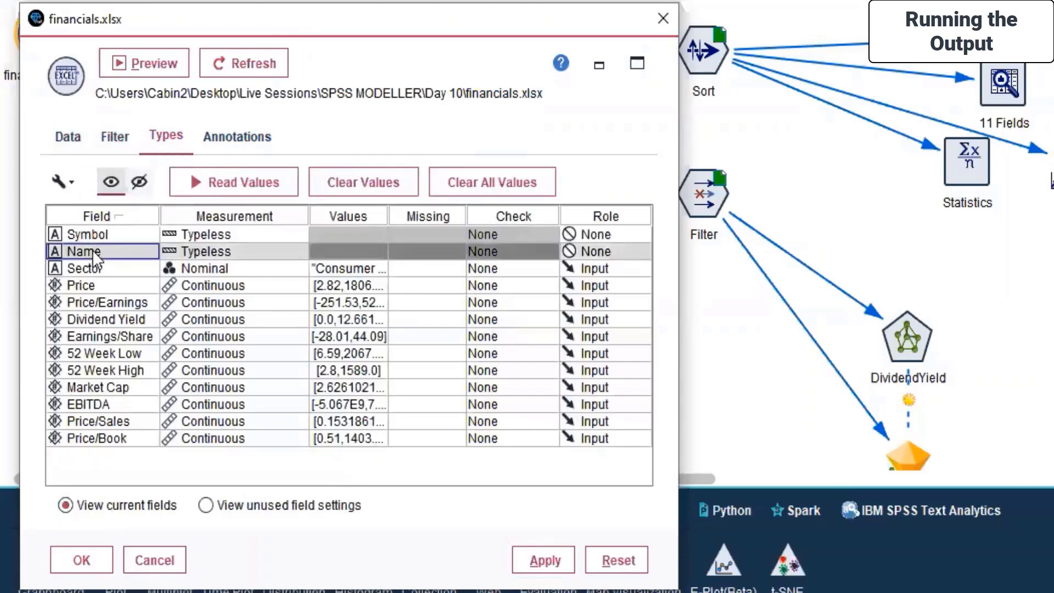
right_click(93, 250)
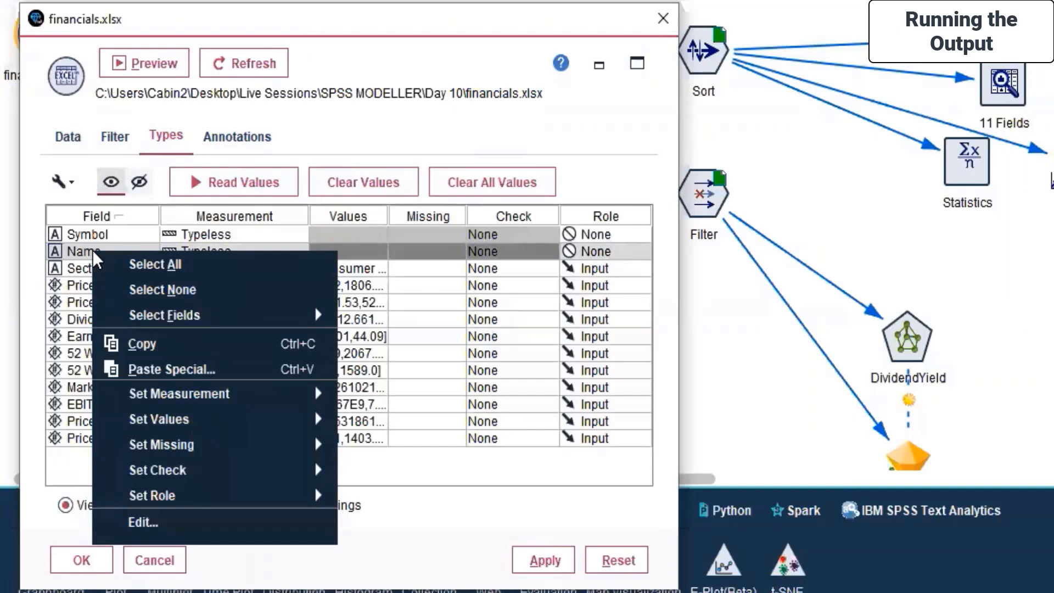
click(137, 518)
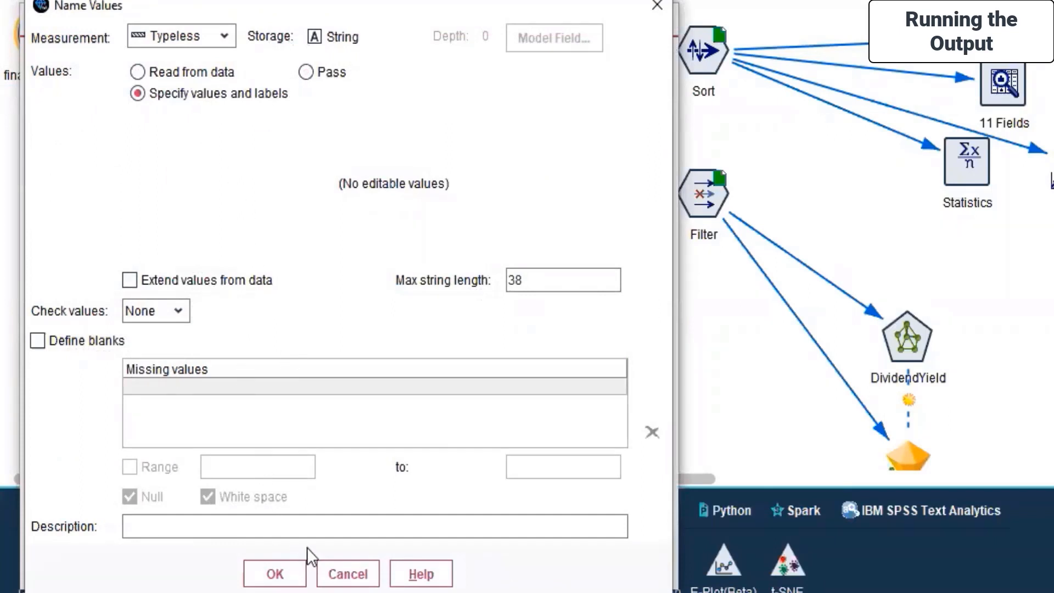
click(348, 573)
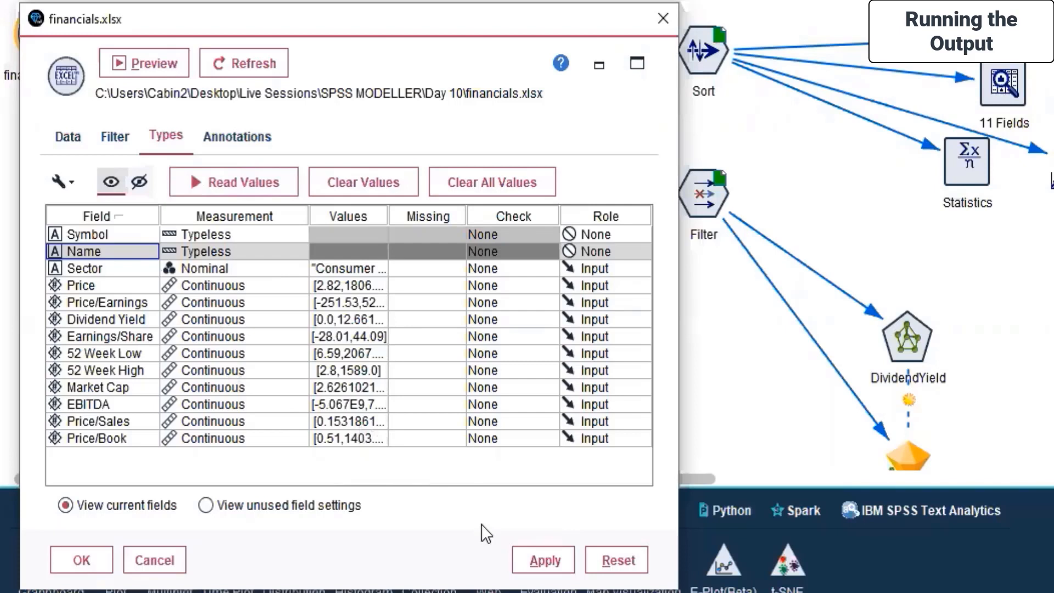
click(546, 562)
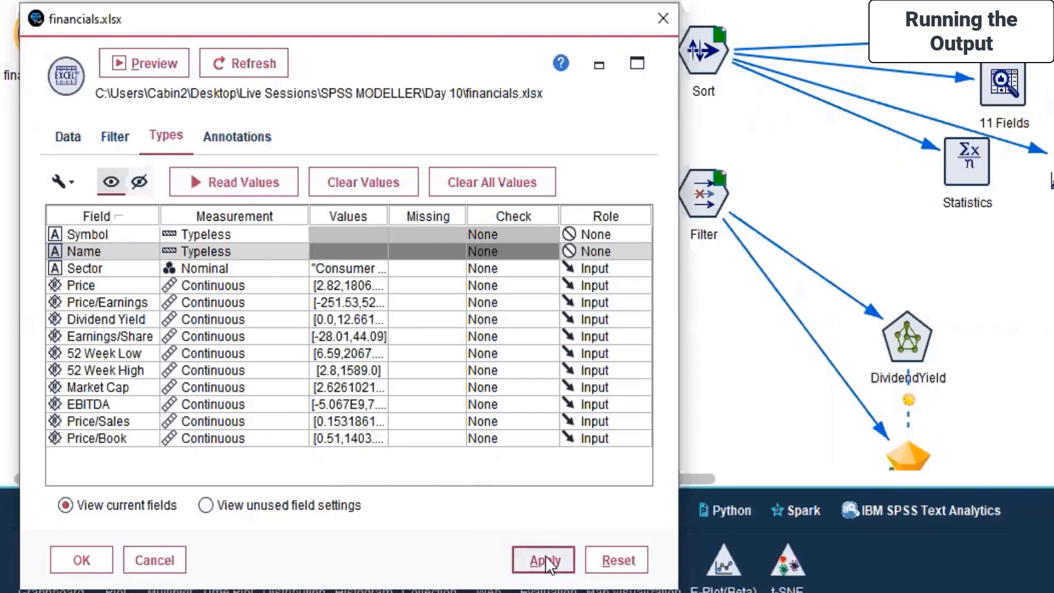
click(154, 560)
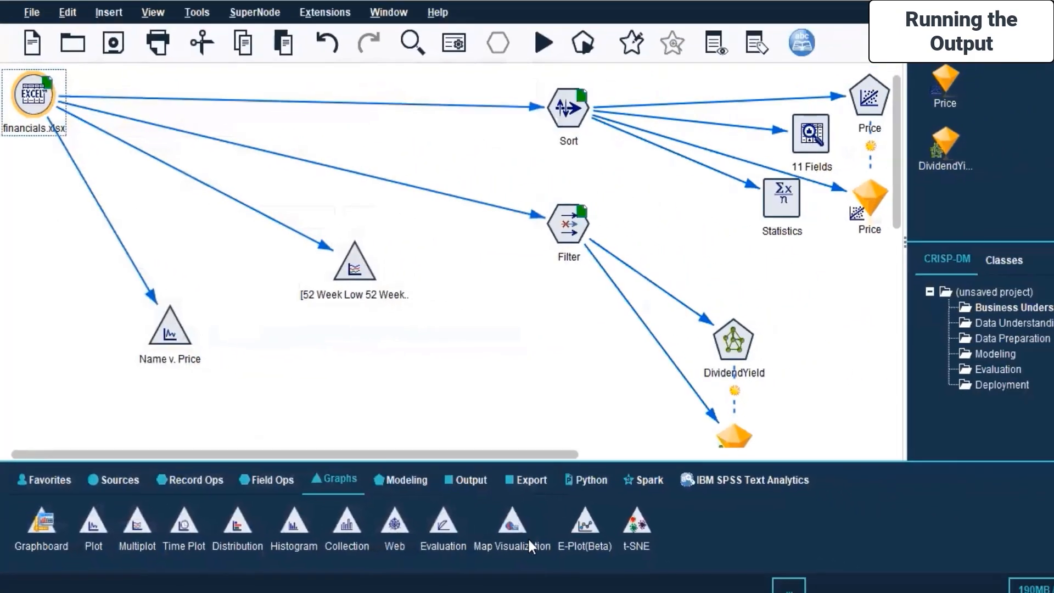
Try deleting the Plot of Name v. Price output, backing out of the save dialog.
click(545, 592)
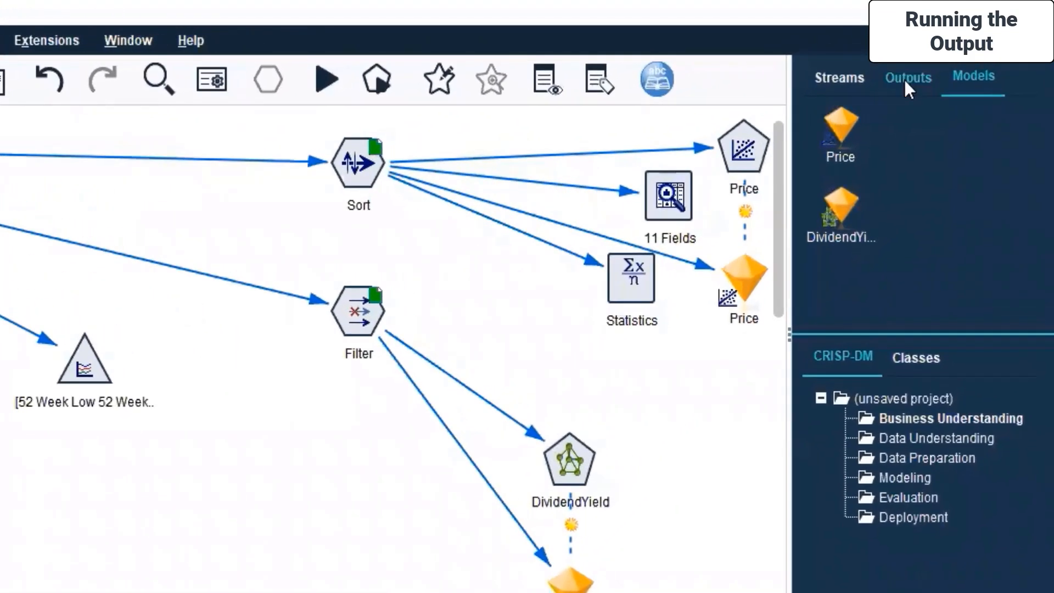
click(908, 77)
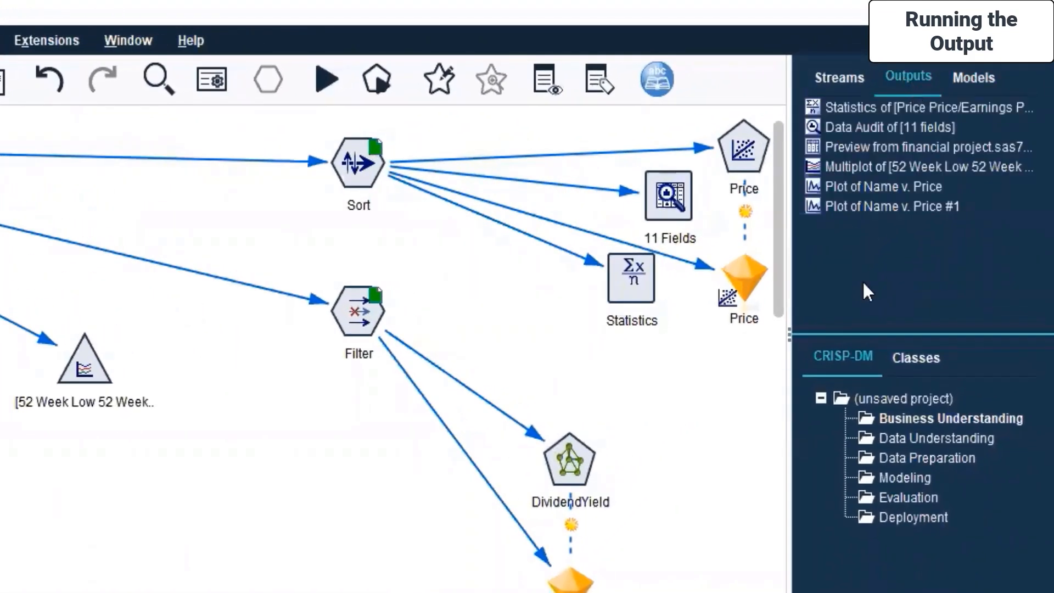
click(871, 180)
right_click(871, 180)
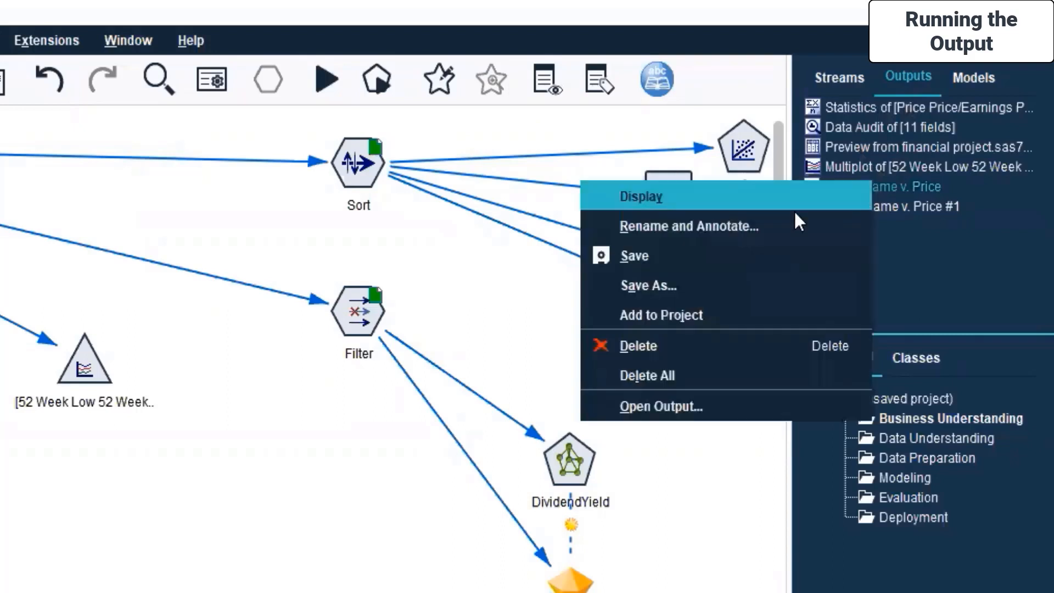
click(705, 346)
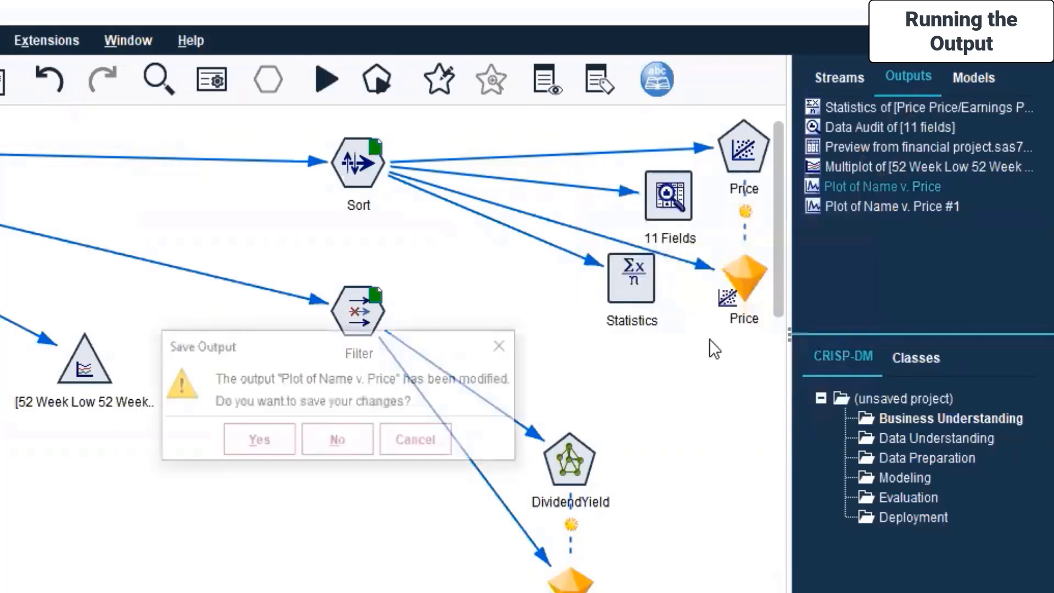
click(272, 433)
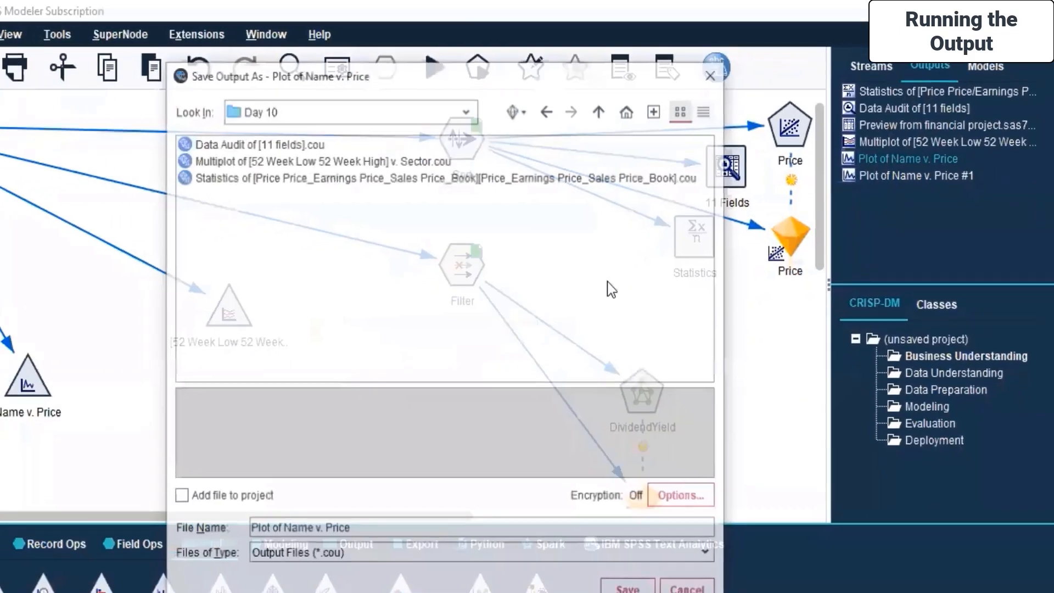
click(699, 569)
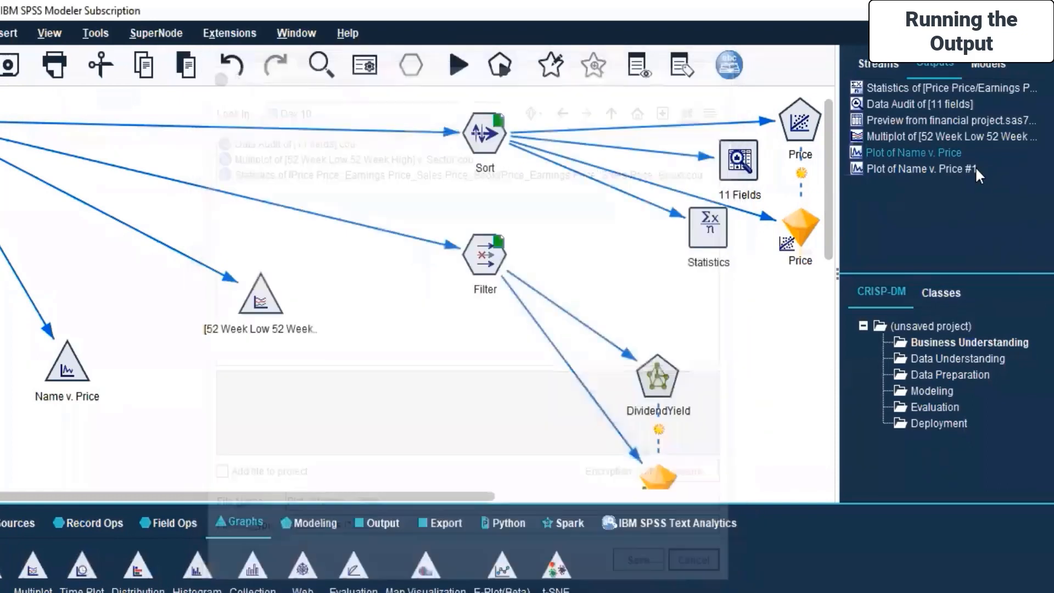
Delete Plot of Name v. Price without saving, leaving Plot of Name v. Price #1.
right_click(943, 152)
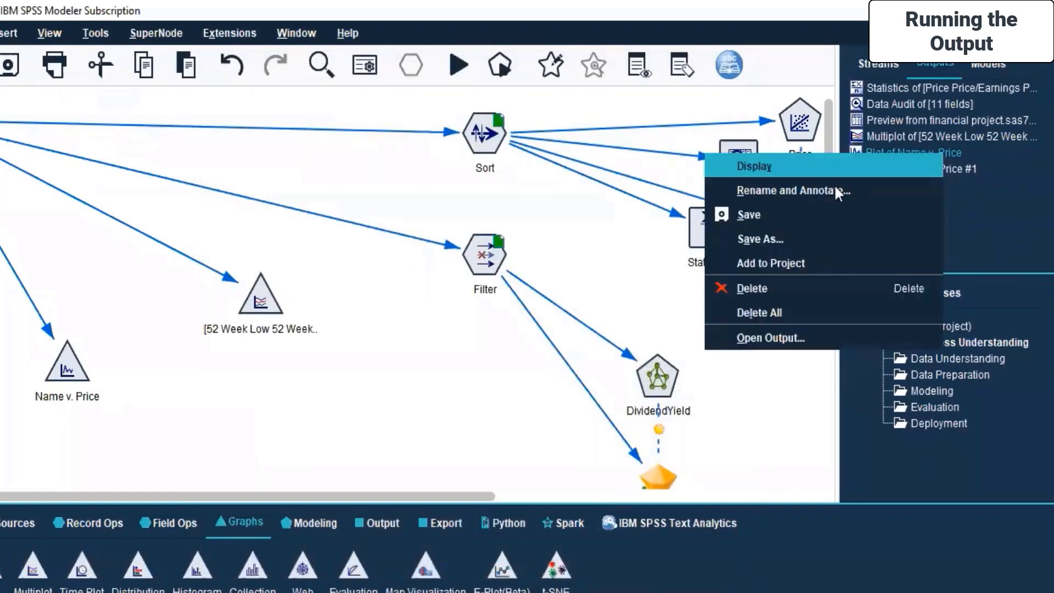
click(772, 288)
click(448, 363)
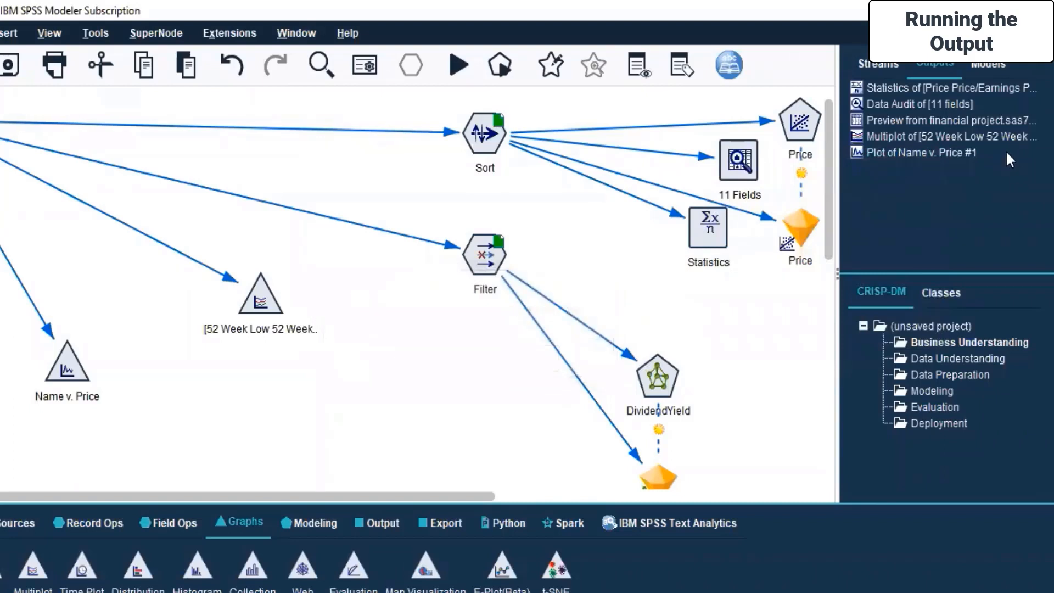
Save the Plot of Name v. Price #1 output as 'Plot of Name v. Price' in Day 10.
double_click(960, 152)
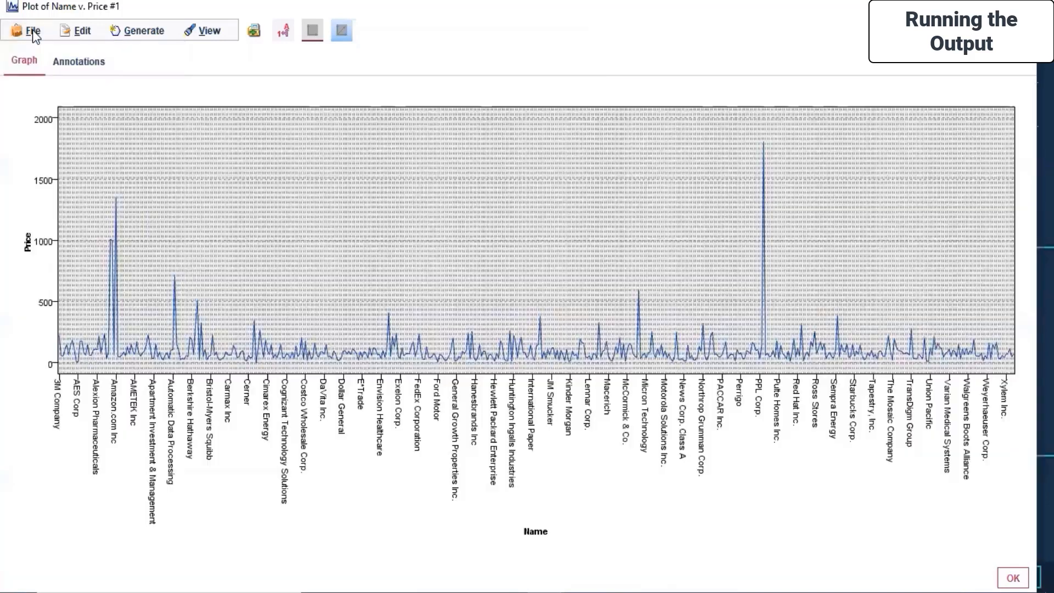
click(32, 30)
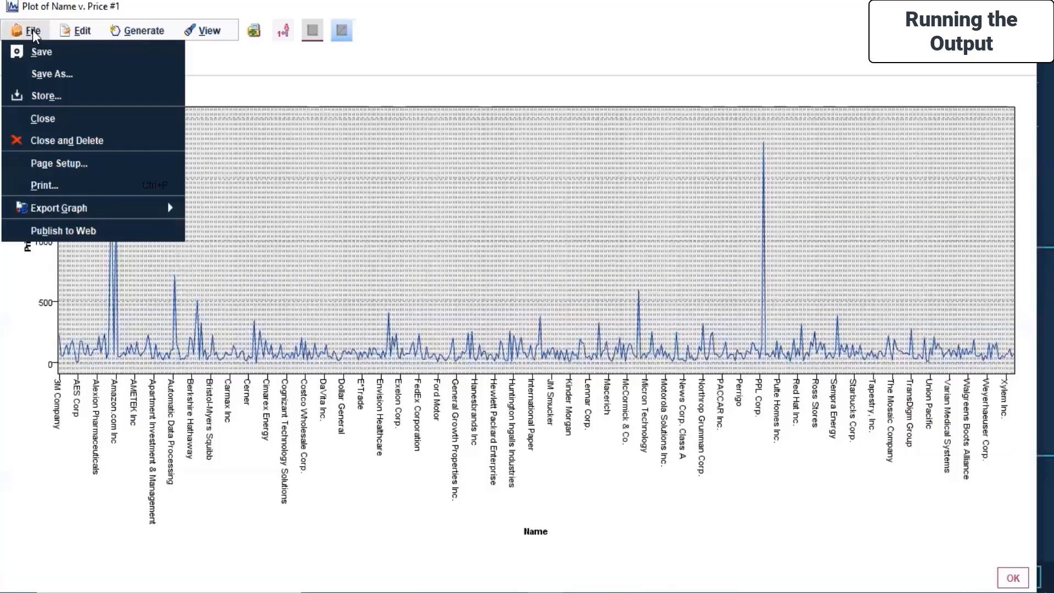
click(44, 78)
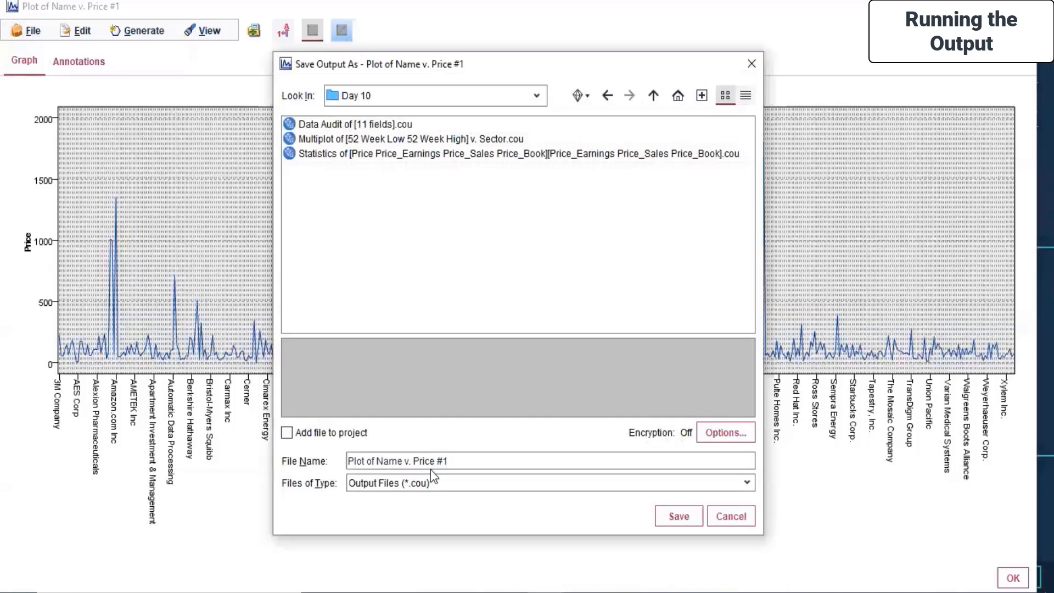
click(683, 519)
click(477, 458)
key(BackSpace)
key(BackSpace)
key(BackSpace)
click(691, 523)
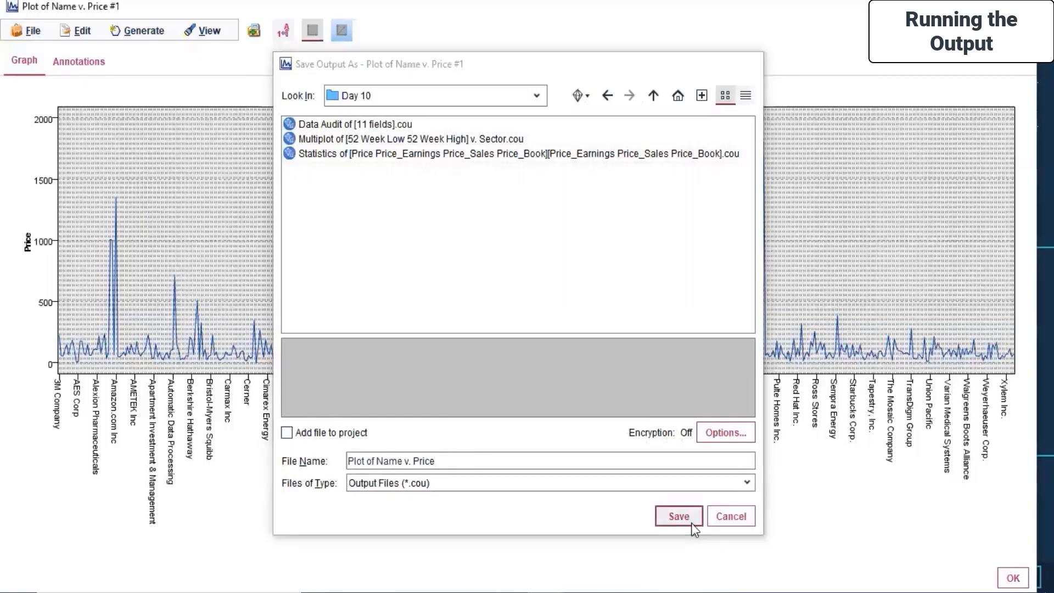